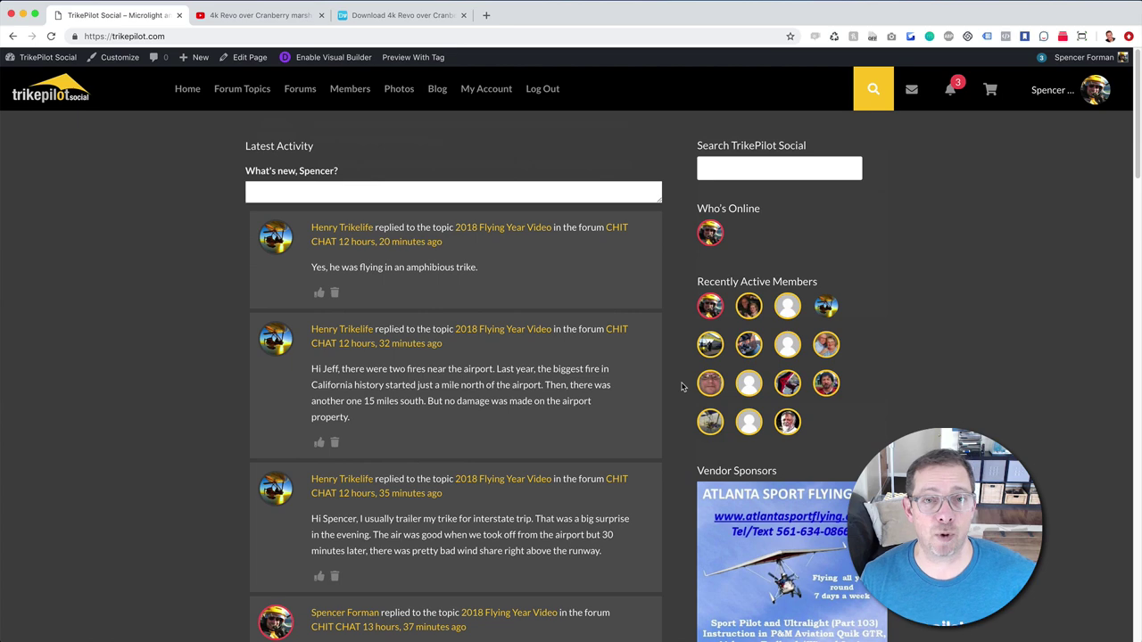
# - Browse the TrikePilot Social activity feed down to the post with the "4k Revo over Cranberry marsh" video
pyautogui.scroll(-5, 682, 385)
pyautogui.scroll(-12, 681, 385)
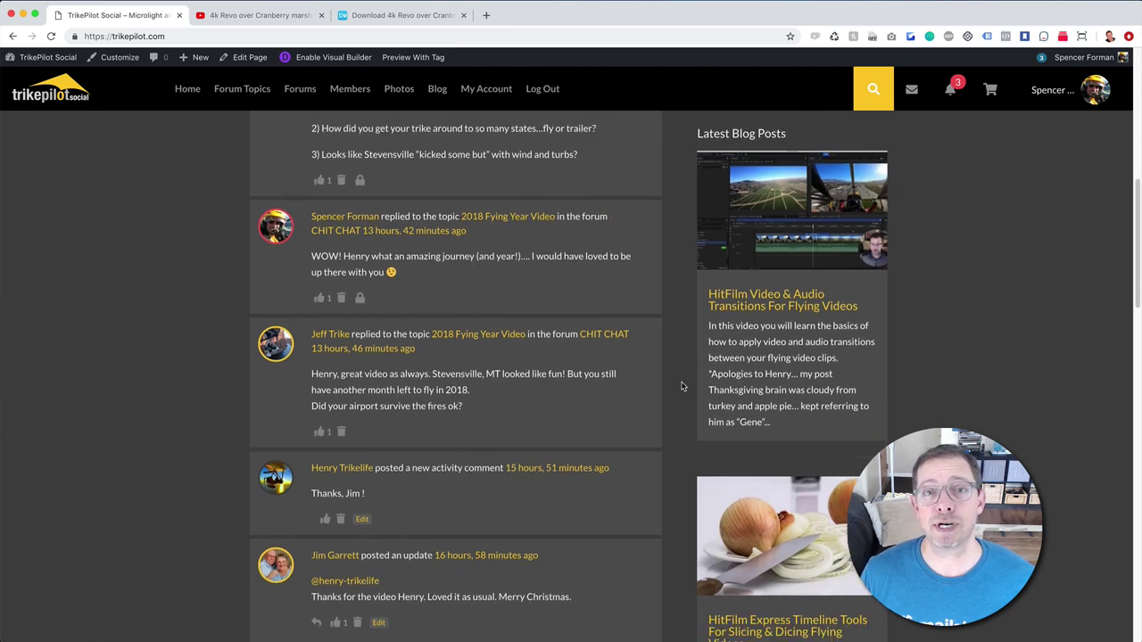
pyautogui.scroll(-3, 682, 386)
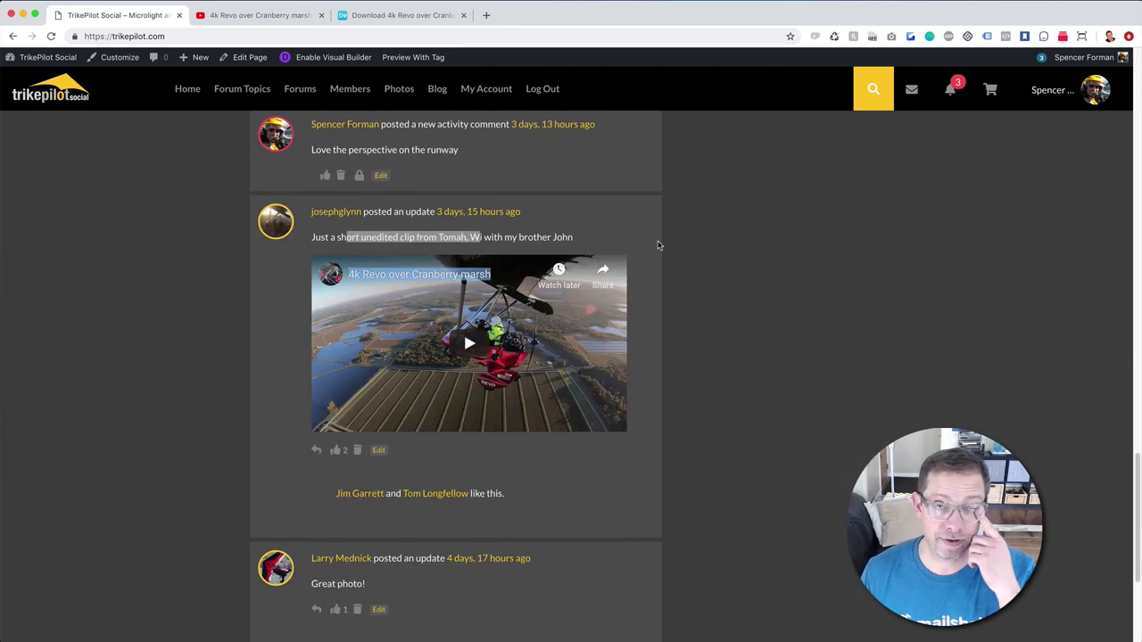
pyautogui.click(673, 260)
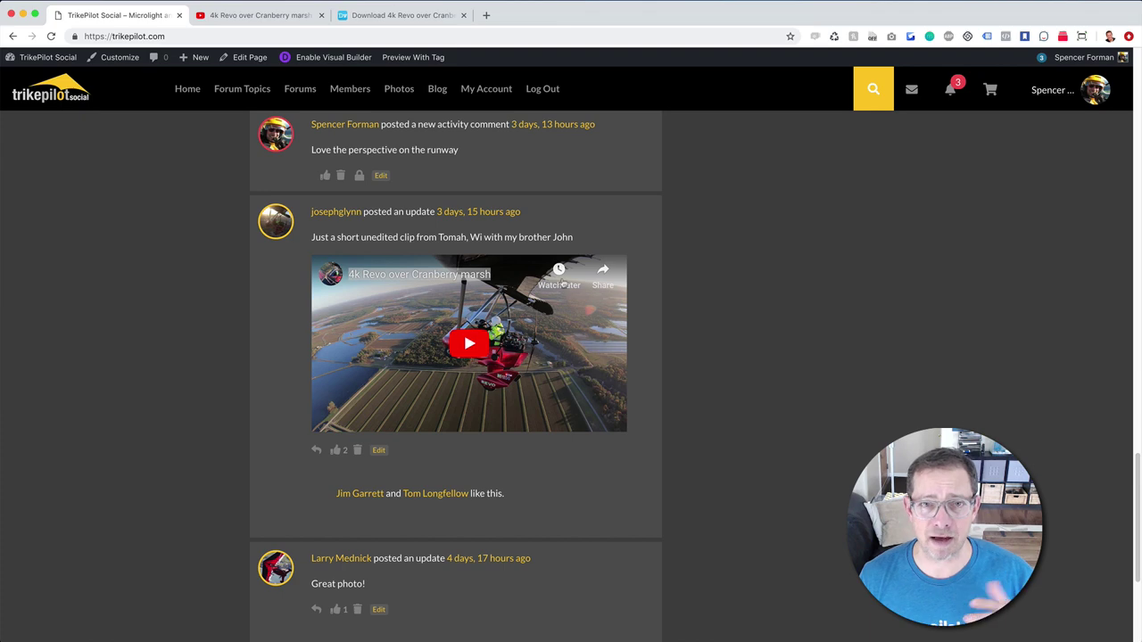
# - View the 2018 Flying Year Video forum topic with its embedded video, then return to the activity feed
pyautogui.scroll(15, 516, 343)
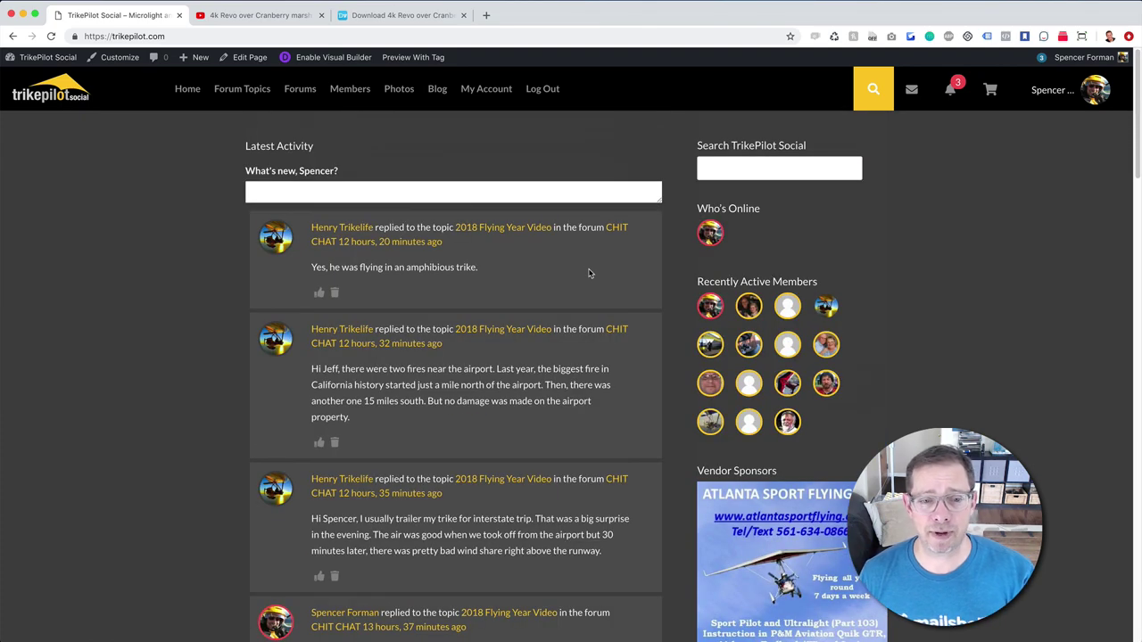
pyautogui.click(509, 231)
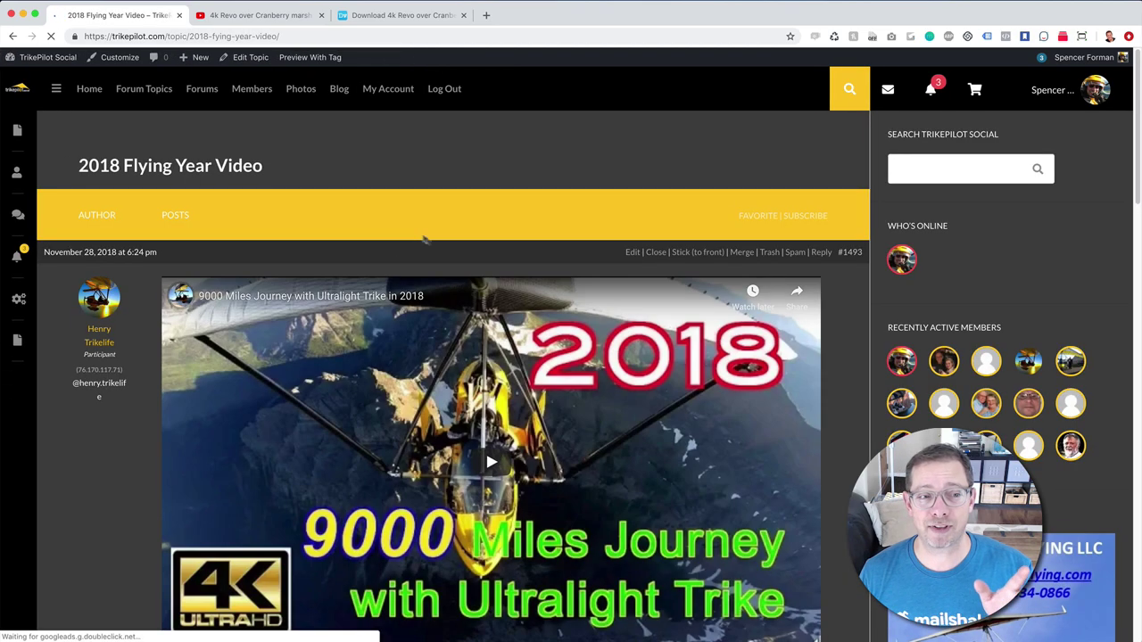
pyautogui.scroll(-2, 478, 300)
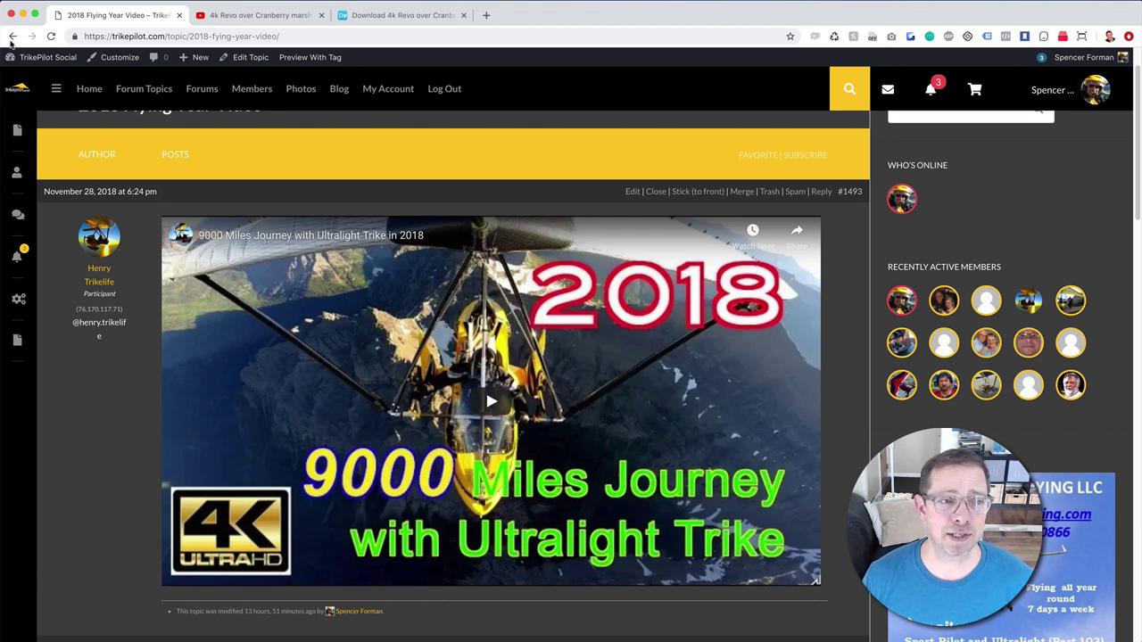
pyautogui.click(13, 36)
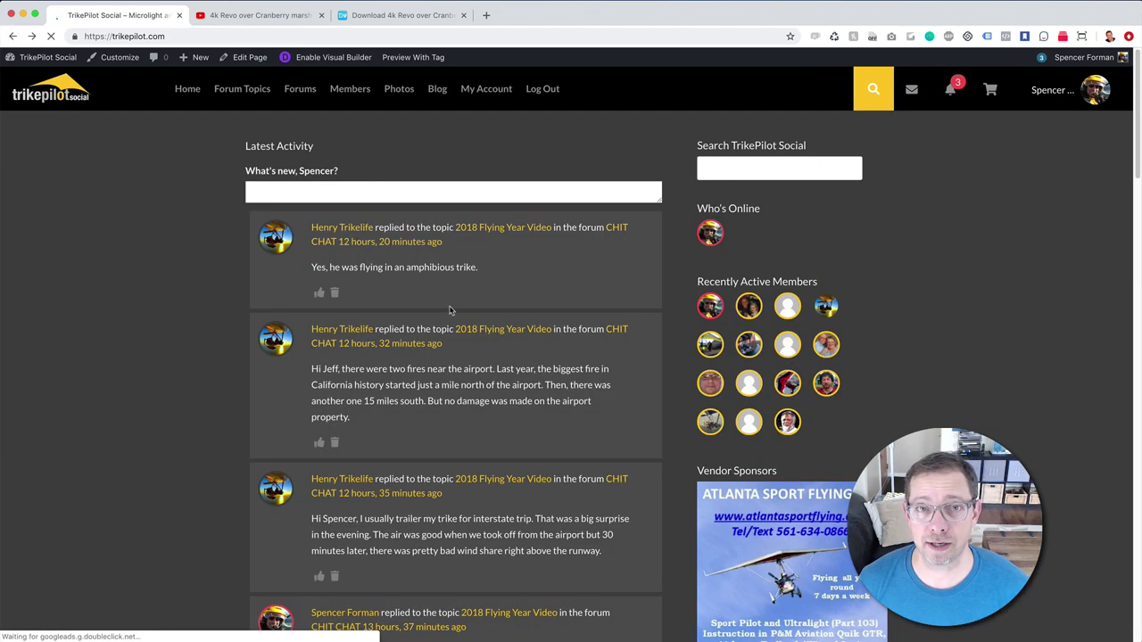
# - Find the "4k Revo over Cranberry marsh" post in the activity feed and bring up the video's YouTube page
pyautogui.scroll(-12, 527, 320)
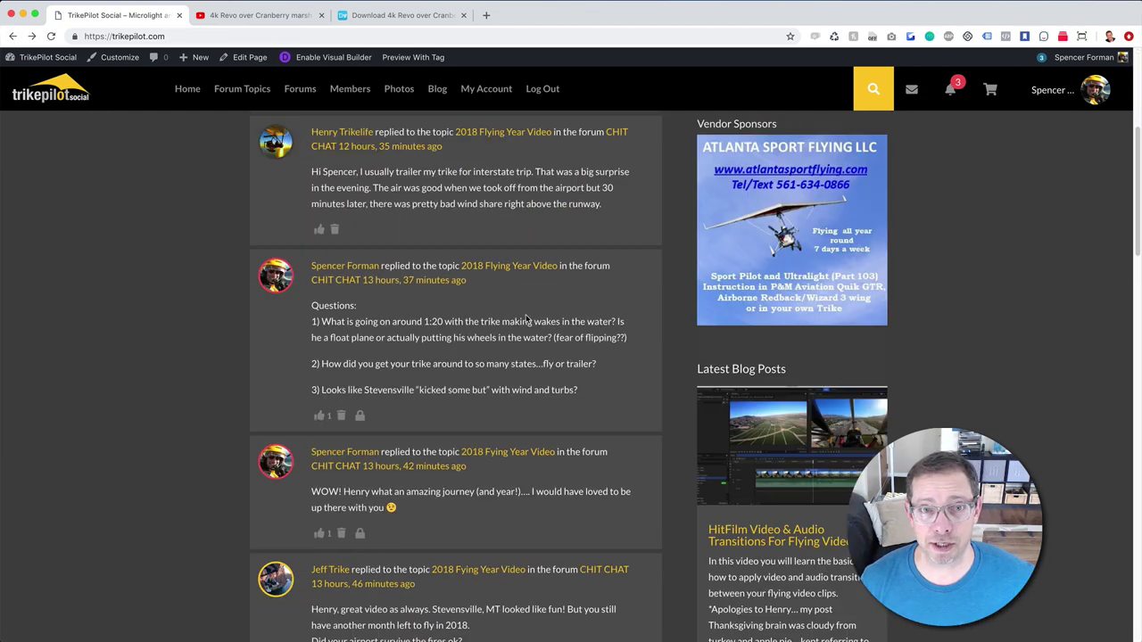
pyautogui.scroll(-10, 531, 321)
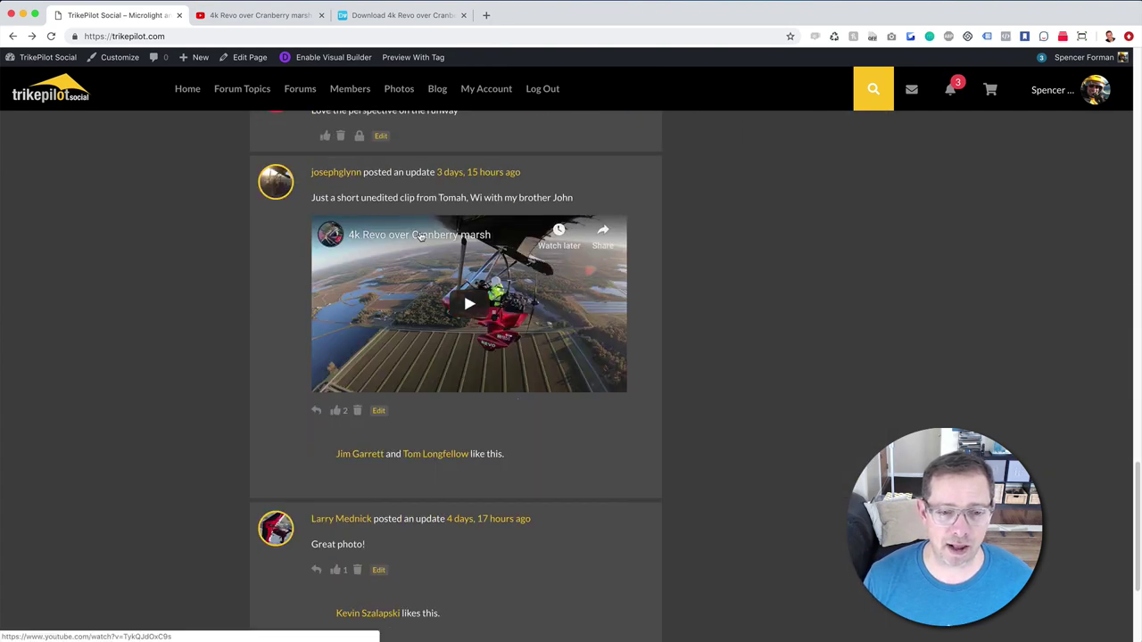
pyautogui.rightClick(421, 235)
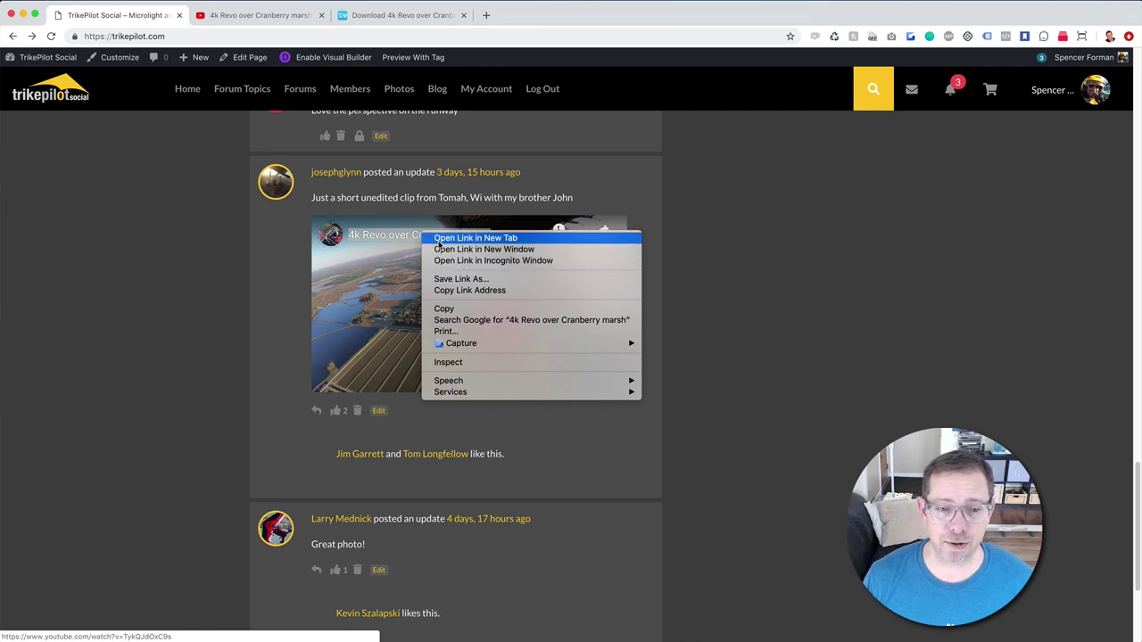
pyautogui.click(283, 14)
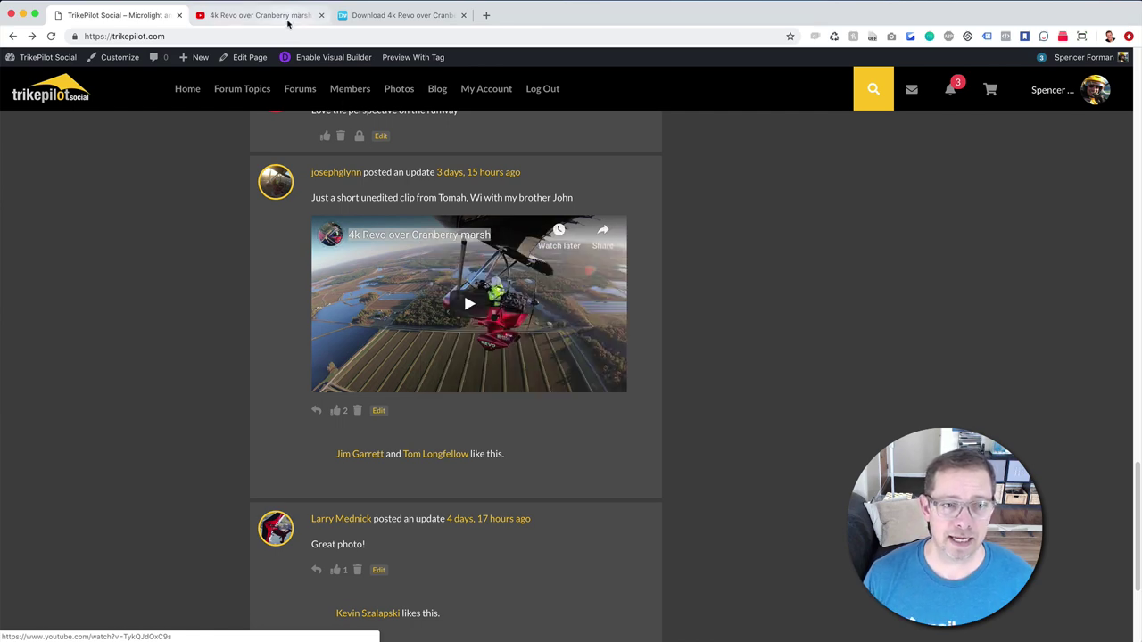
pyautogui.click(289, 16)
# - Copy the full web address of the "4k Revo over Cranberry marsh" YouTube page
pyautogui.click(286, 36)
pyautogui.rightClick(248, 35)
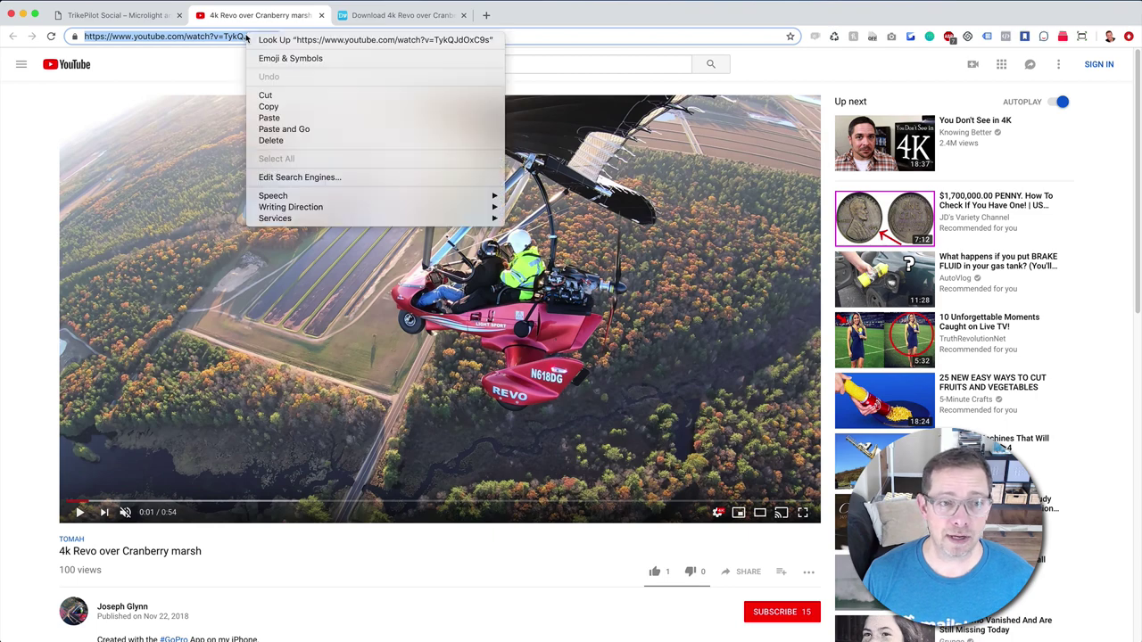
pyautogui.click(268, 105)
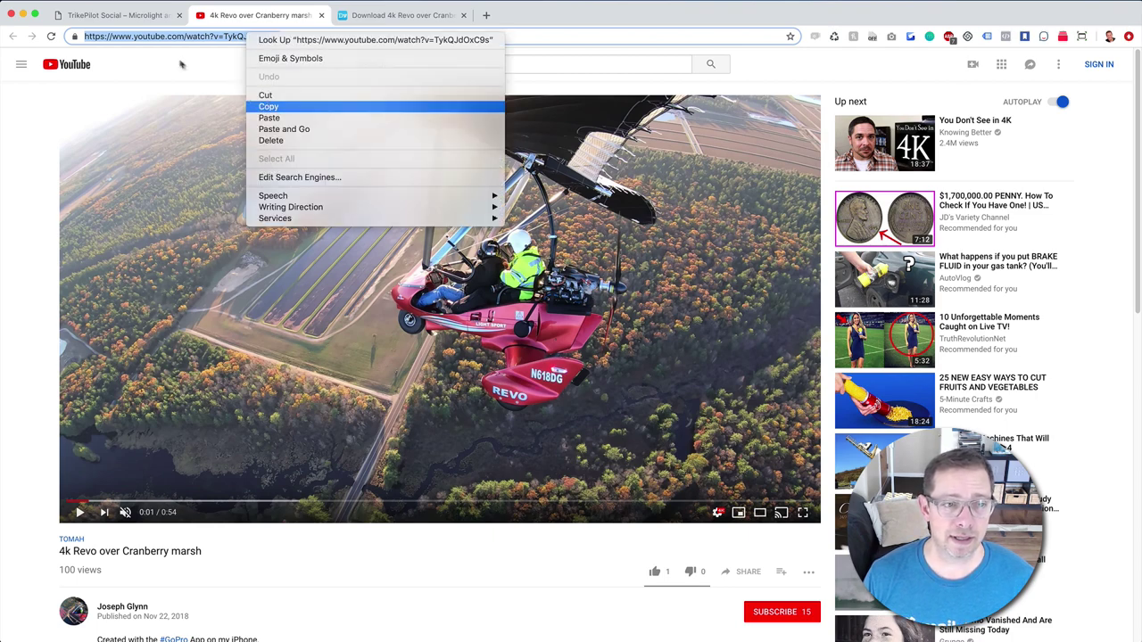
# - Switch to DistillVideo and submit the copied YouTube link to get its download options
pyautogui.click(353, 16)
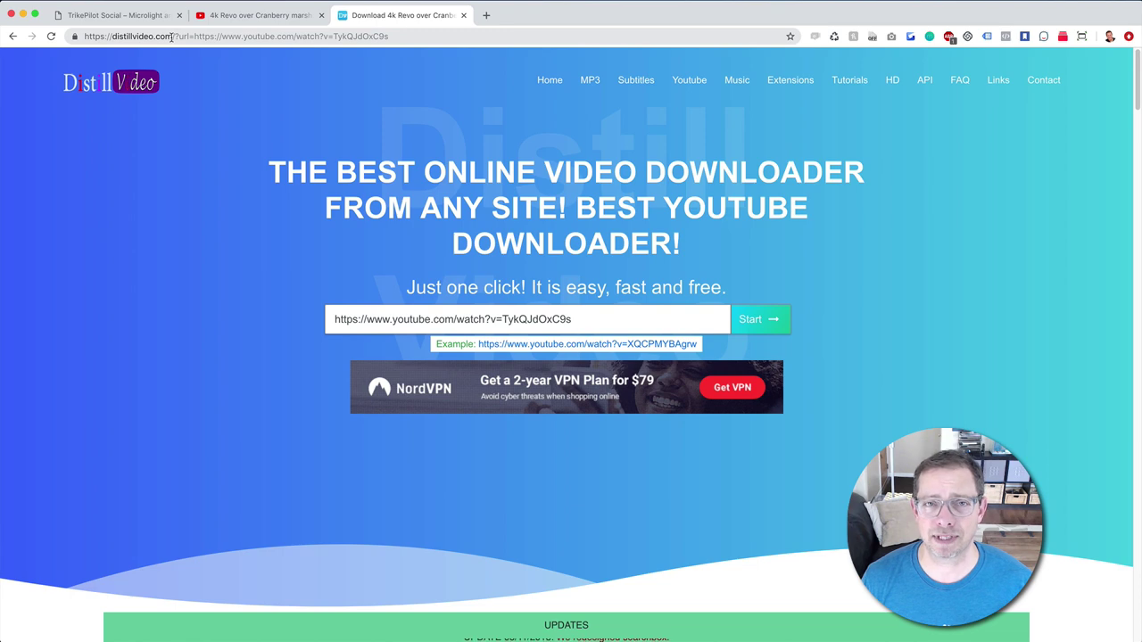
pyautogui.moveTo(571, 319); pyautogui.dragTo(301, 287)
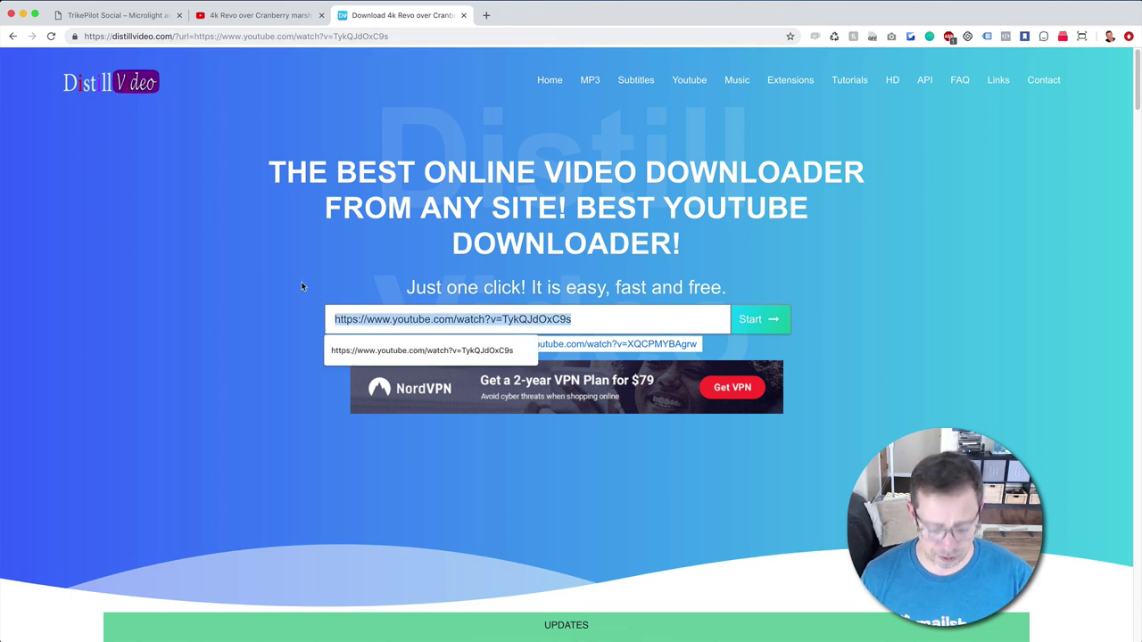
pyautogui.click(773, 320)
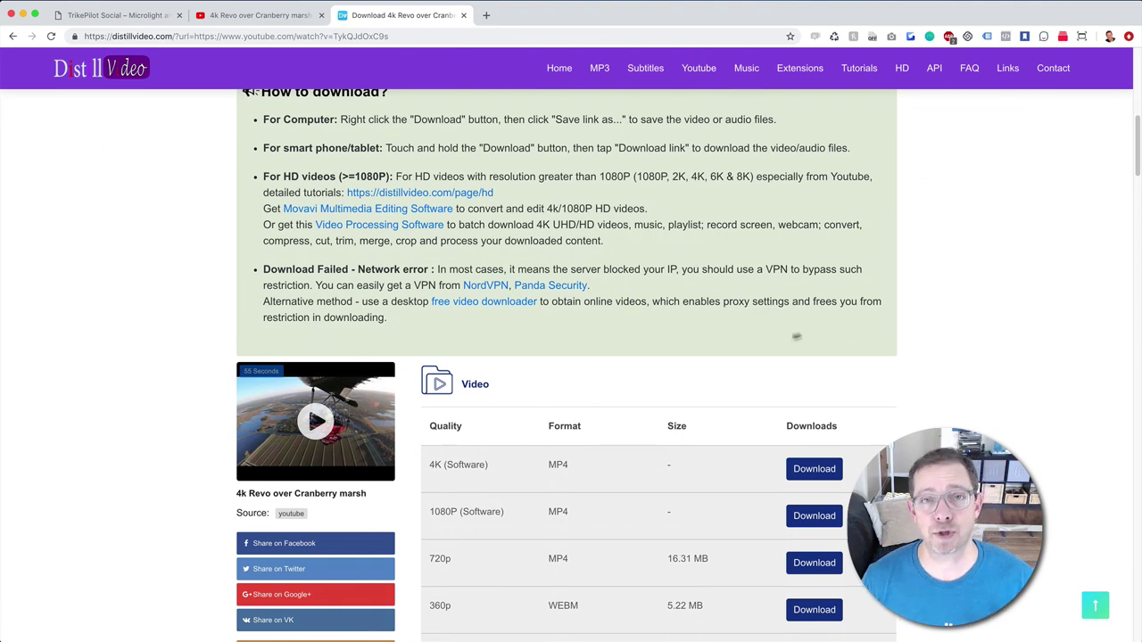
# - Download the 720p MP4 version of the video from the list of available qualities
pyautogui.scroll(-2, 808, 329)
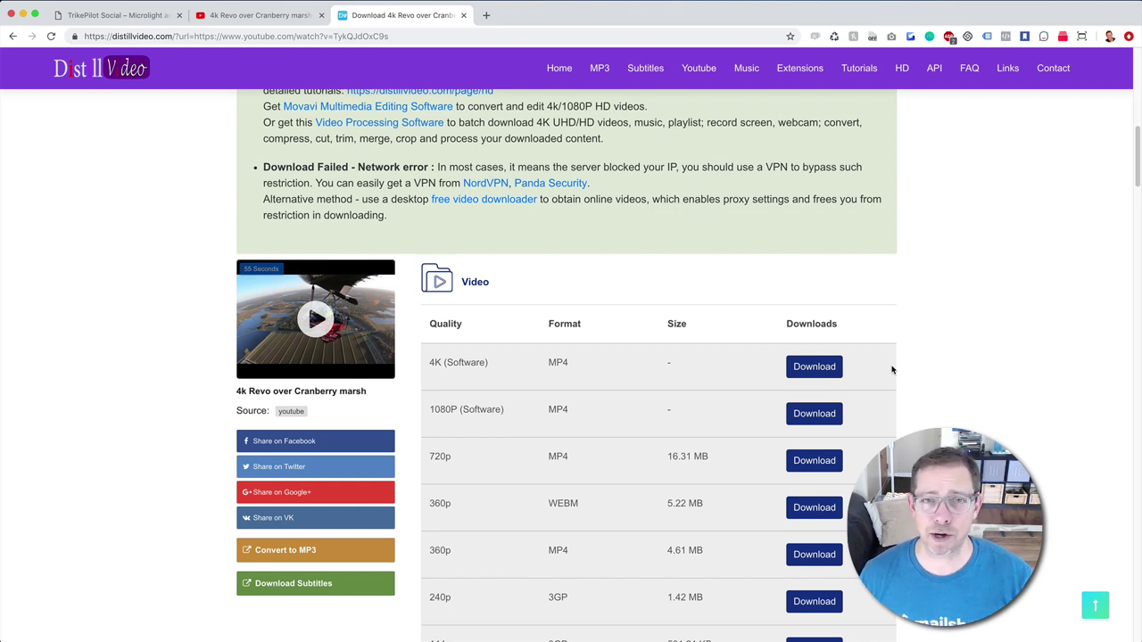
pyautogui.scroll(-1, 892, 369)
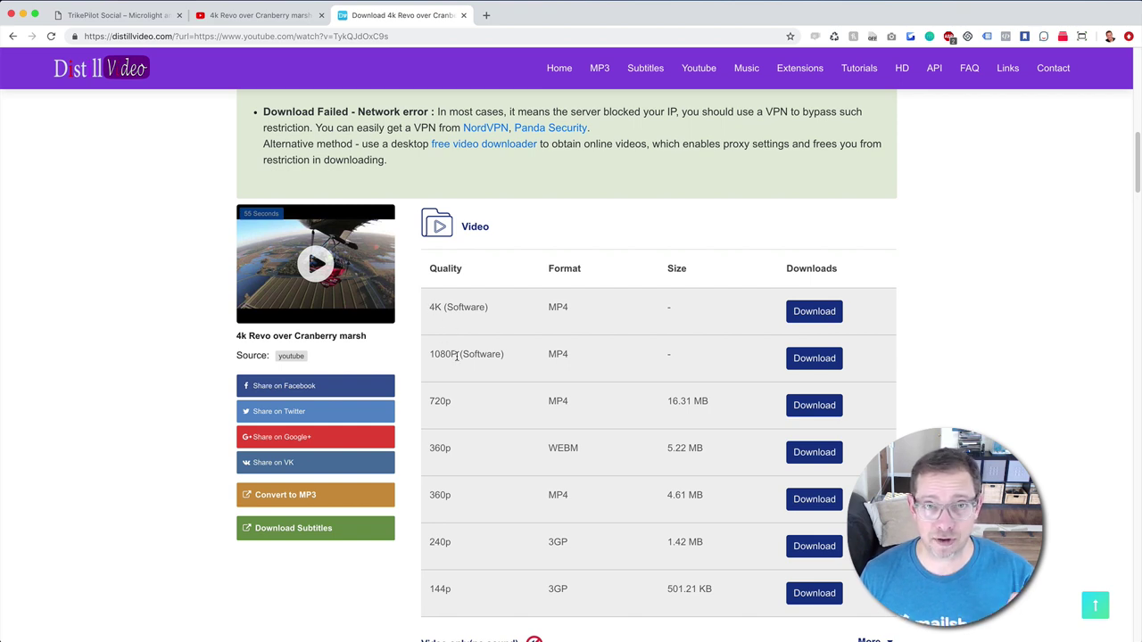
pyautogui.doubleClick(437, 402)
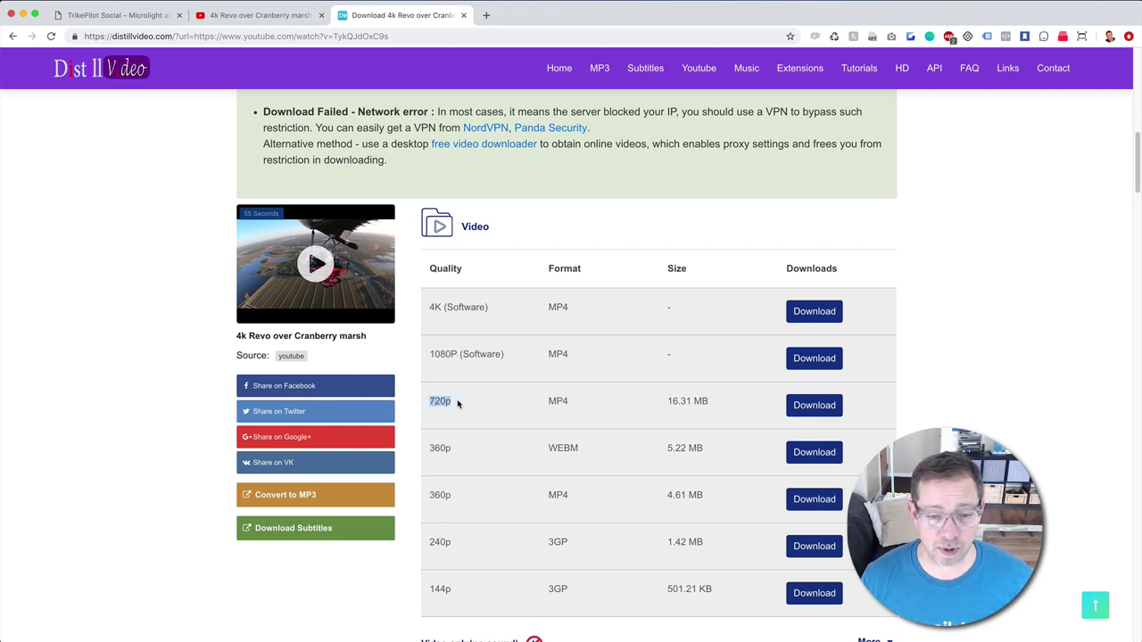
pyautogui.click(808, 407)
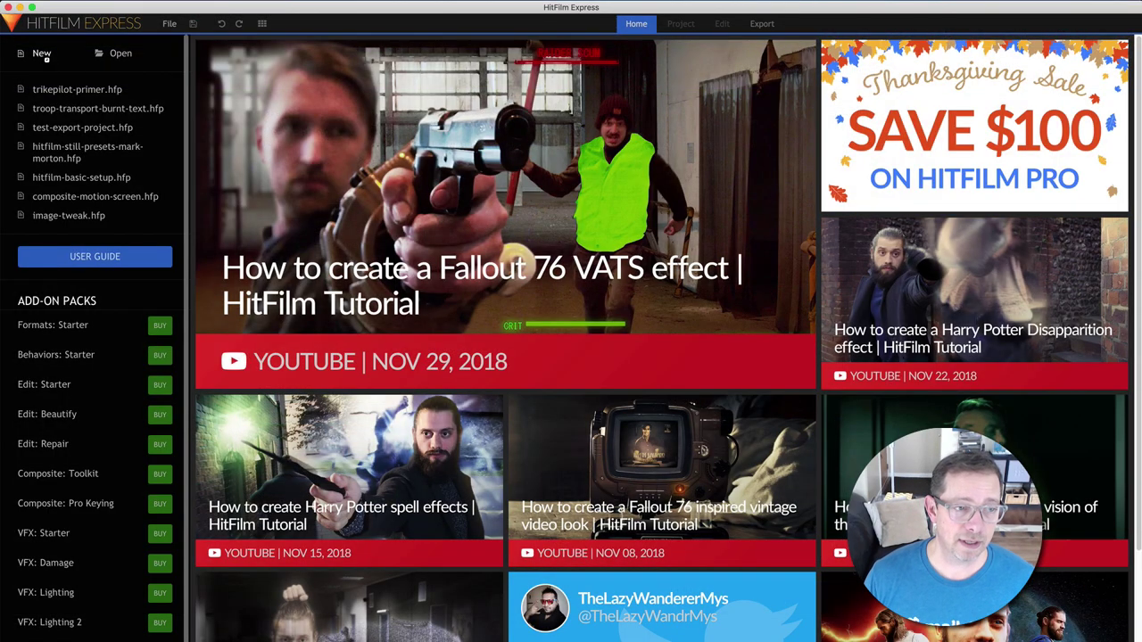
# - Start a new project in HitFilm Express and import "4k Revo over Cranberry marsh.mp4" from Downloads as media
pyautogui.click(42, 54)
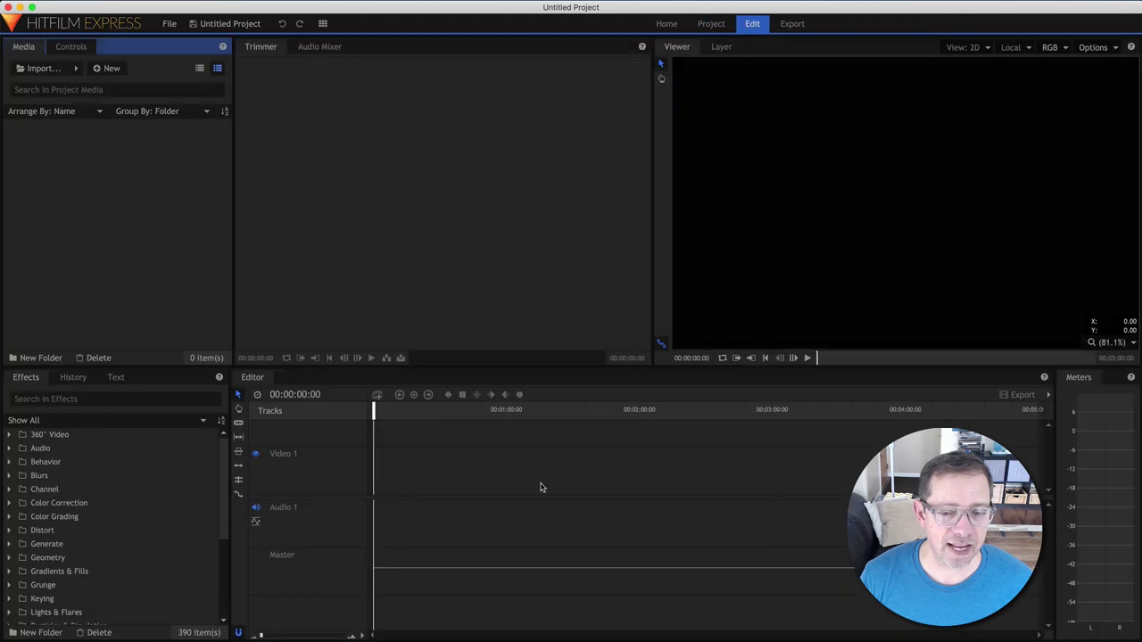
pyautogui.click(75, 68)
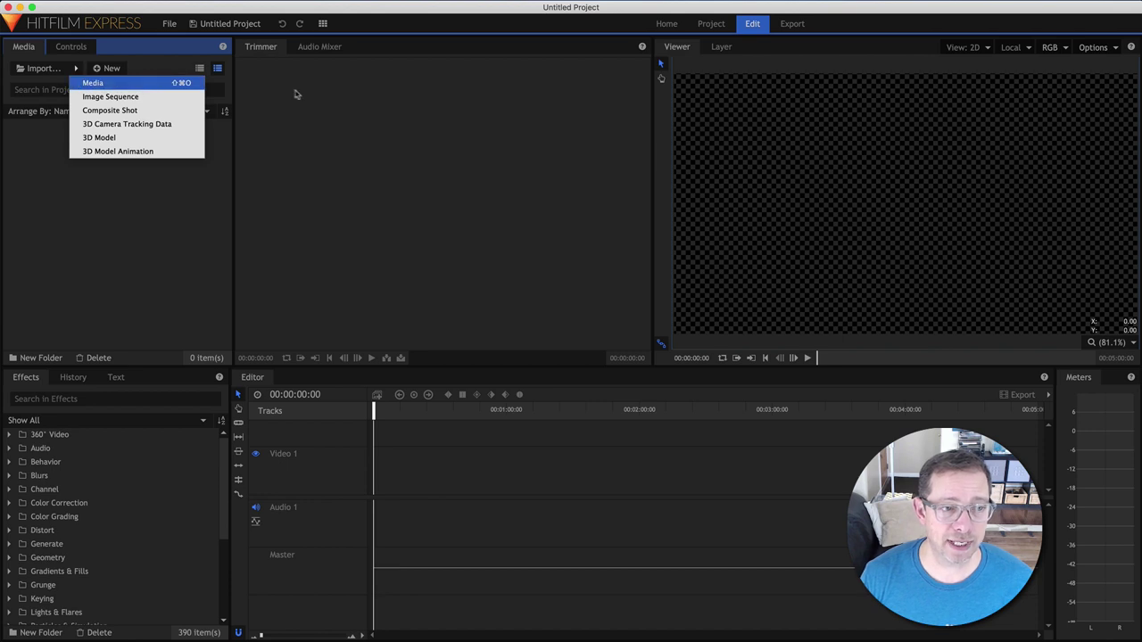
pyautogui.press('Return')
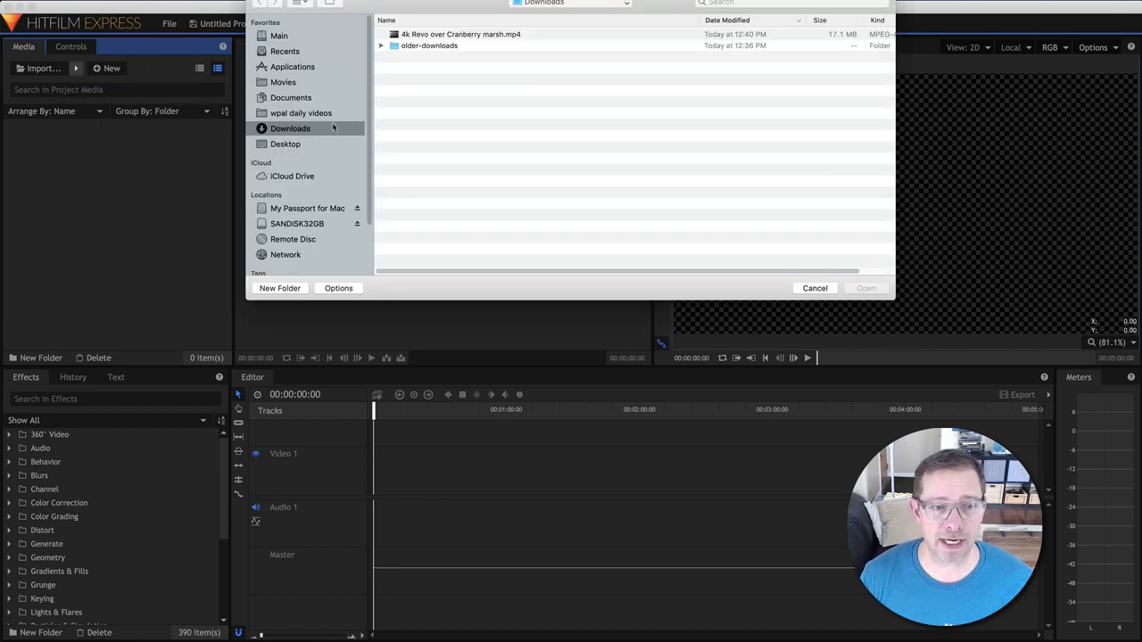
pyautogui.click(423, 35)
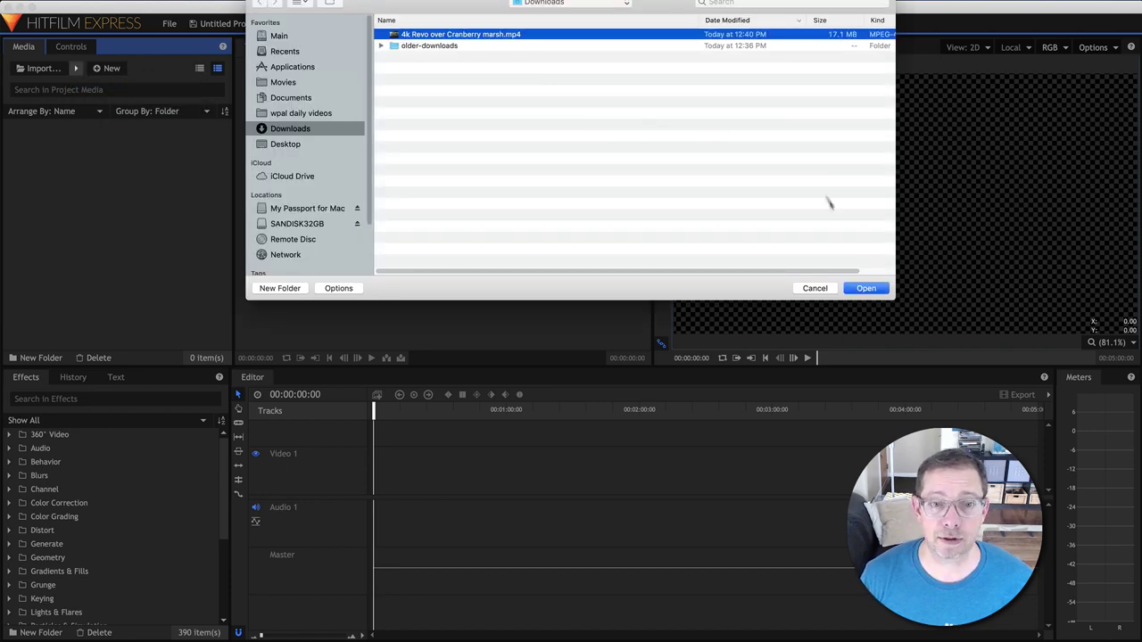
pyautogui.moveTo(707, 13); pyautogui.dragTo(680, 81)
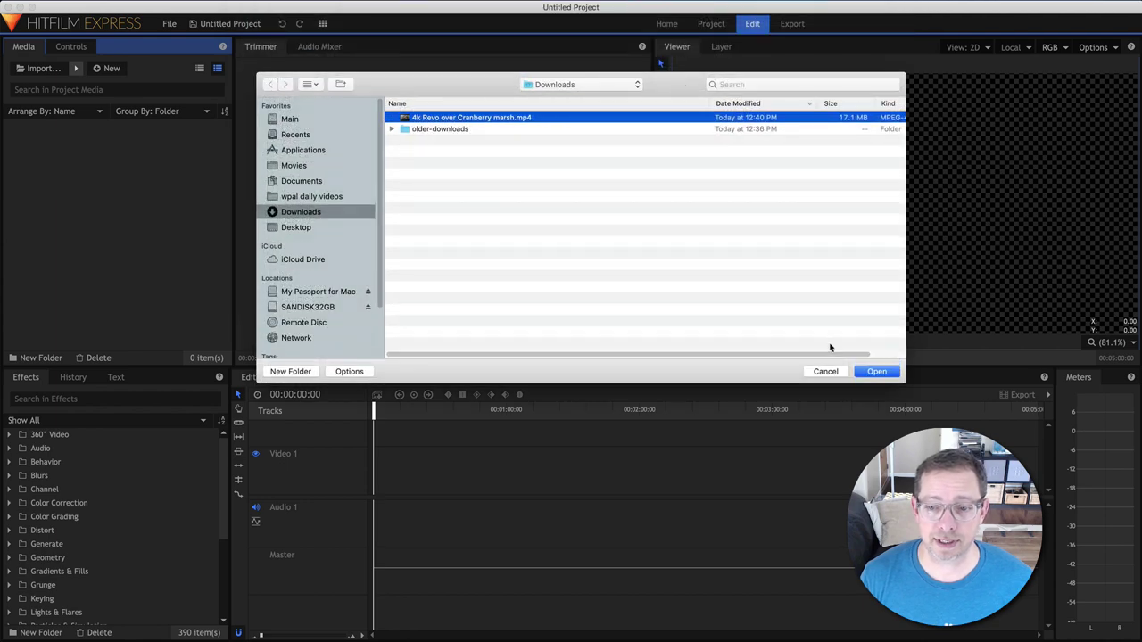
pyautogui.click(889, 374)
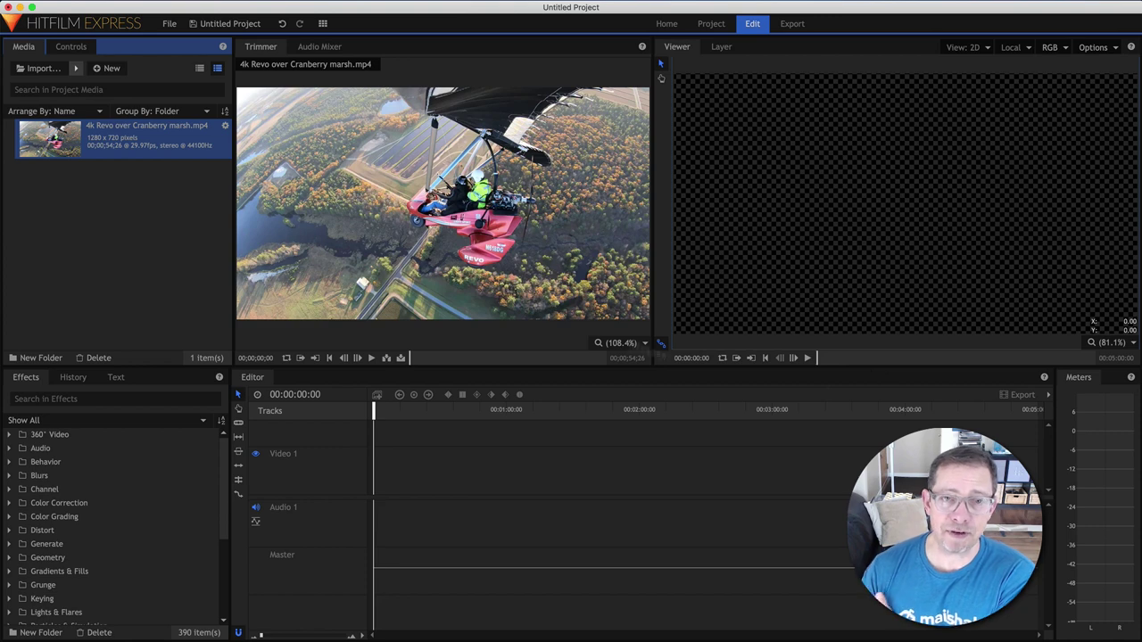
# - Scrub the imported clip to about 23 seconds in the Trimmer and mute the Audio 1 track
pyautogui.moveTo(455, 228)
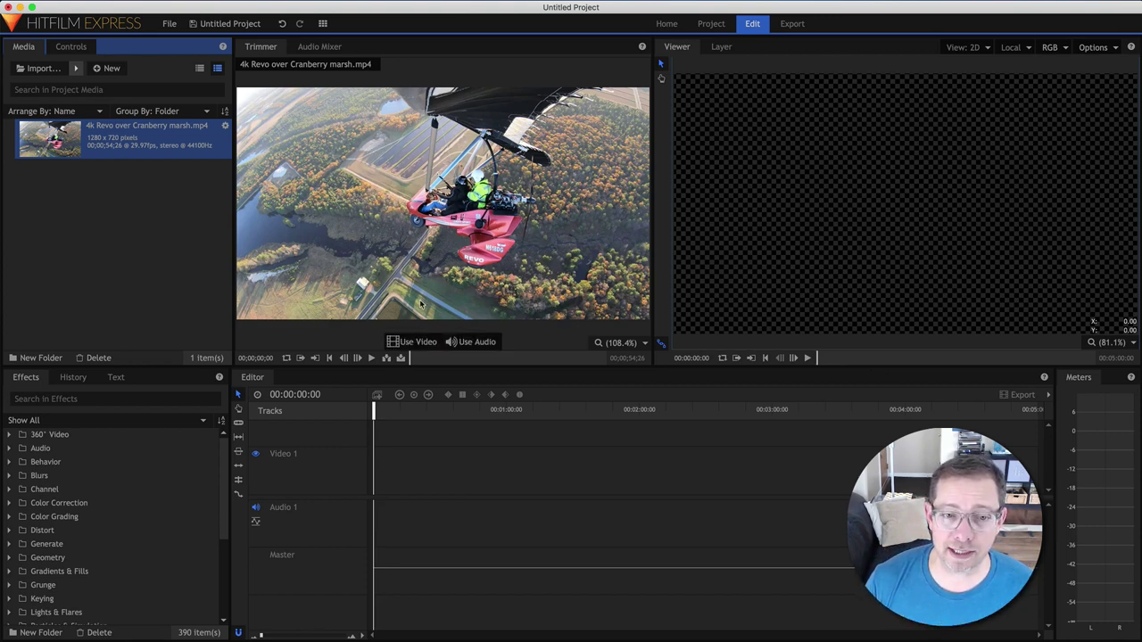
pyautogui.moveTo(413, 360); pyautogui.dragTo(494, 361)
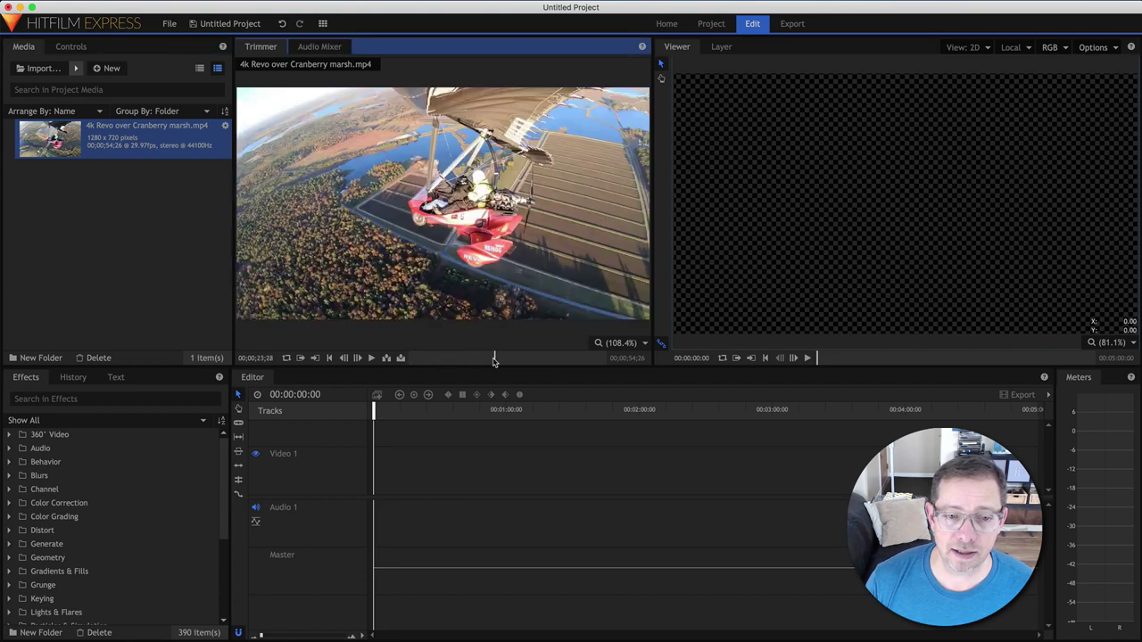
pyautogui.click(255, 512)
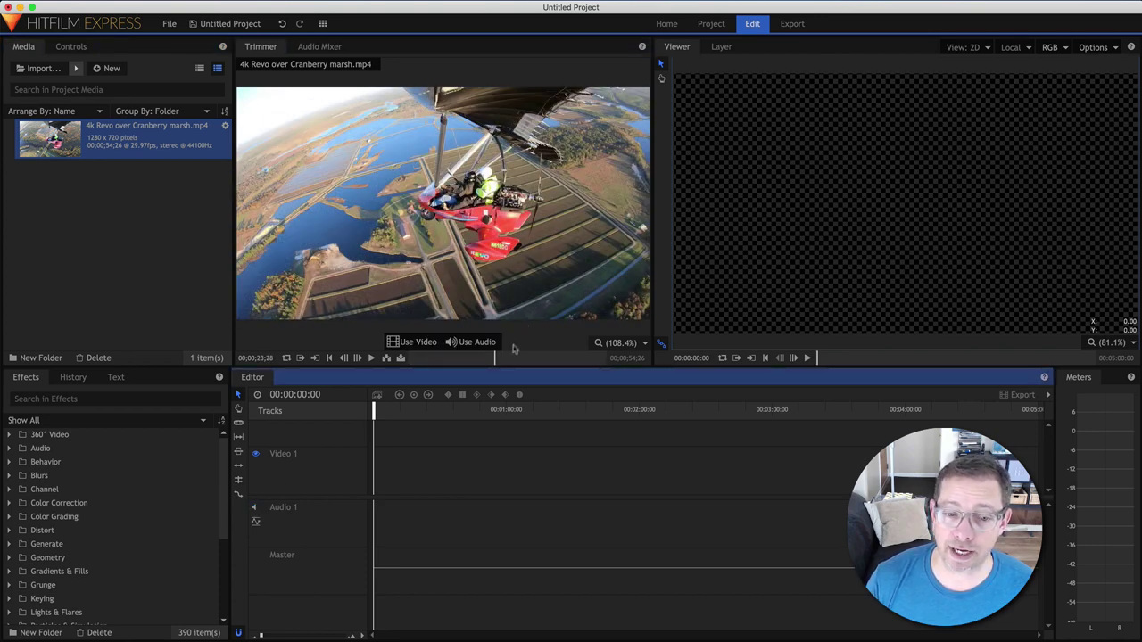
# - Preview more of the clip in the Trimmer, inspect its audio waveform, and scrub back to about 27 seconds
pyautogui.moveTo(496, 358); pyautogui.dragTo(523, 362)
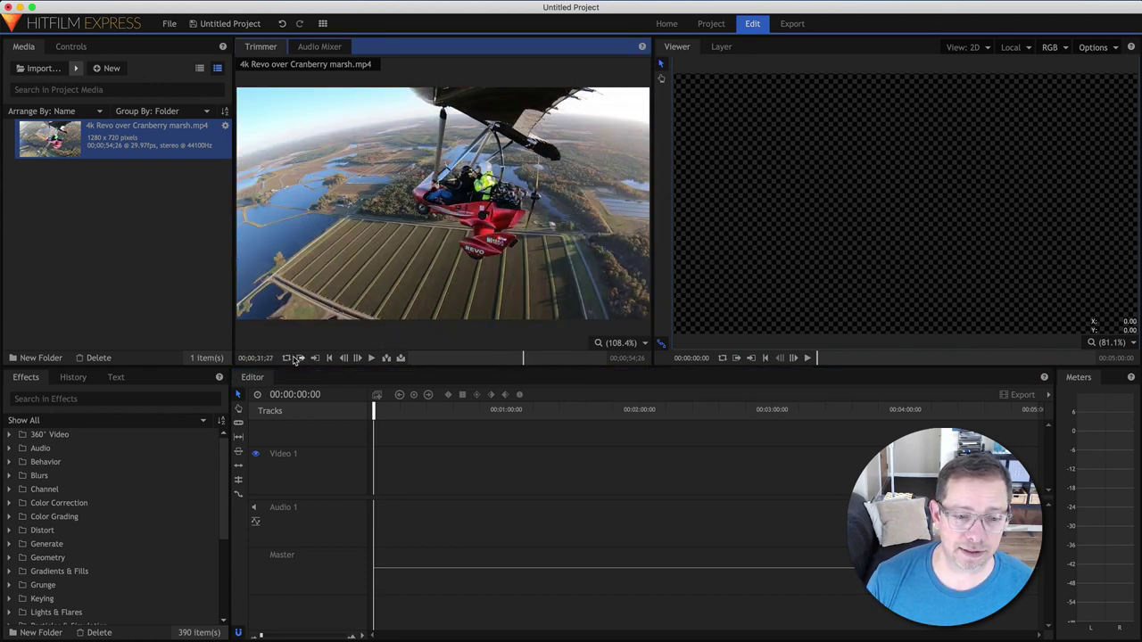
pyautogui.moveTo(475, 343)
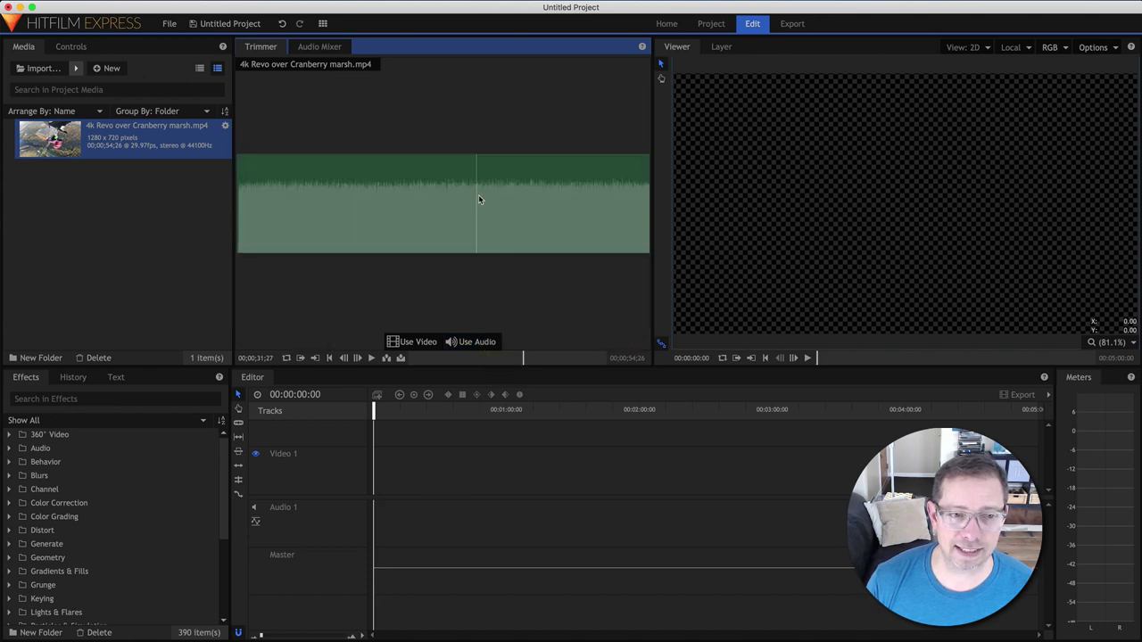
pyautogui.click(412, 341)
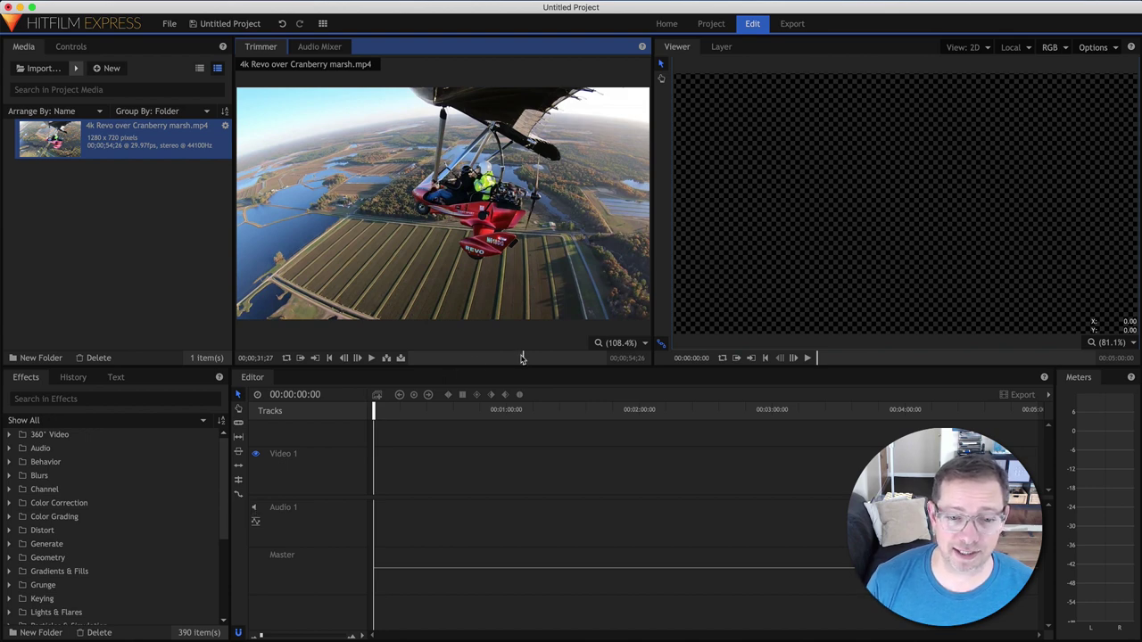
pyautogui.moveTo(522, 357)
pyautogui.mouseDown()
pyautogui.moveTo(491, 358)
pyautogui.moveTo(505, 358)
pyautogui.mouseUp()
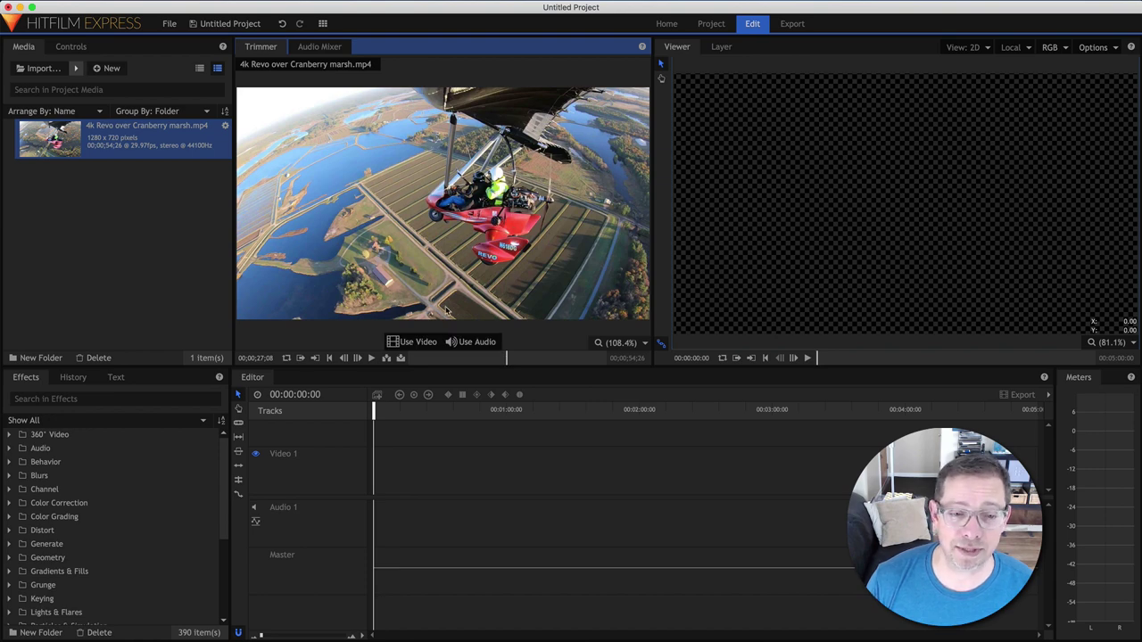
# - Place the whole clip with its audio on Video 1 and Audio 1, starting at the beginning of the timeline
pyautogui.moveTo(447, 250); pyautogui.dragTo(455, 489)
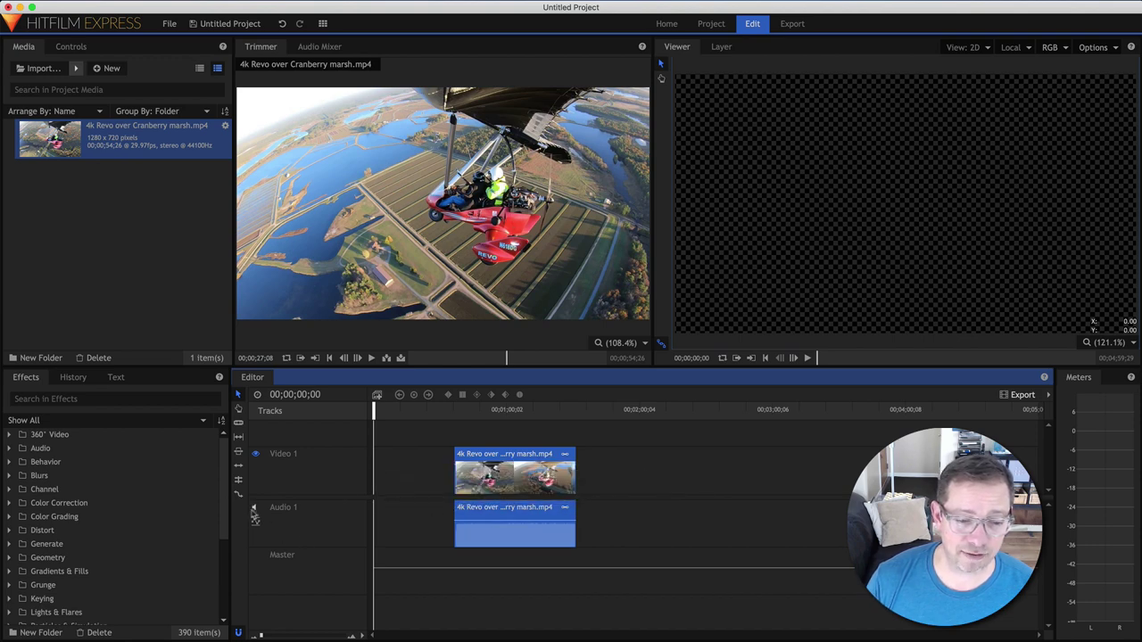
pyautogui.moveTo(500, 456); pyautogui.dragTo(418, 456)
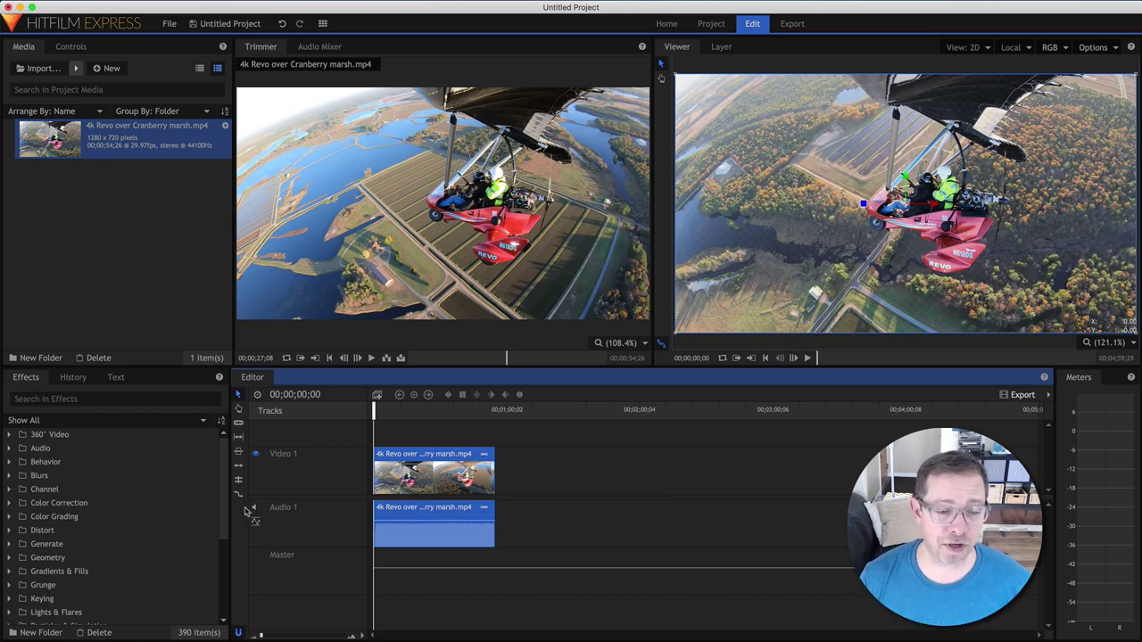
# - Unmute the Audio 1 track and scrub through the clip on the timeline, stopping at about 12 seconds
pyautogui.moveTo(380, 520); pyautogui.dragTo(406, 548)
pyautogui.click(390, 412)
pyautogui.moveTo(393, 416)
pyautogui.mouseDown()
pyautogui.moveTo(446, 416)
pyautogui.moveTo(414, 417)
pyautogui.mouseUp()
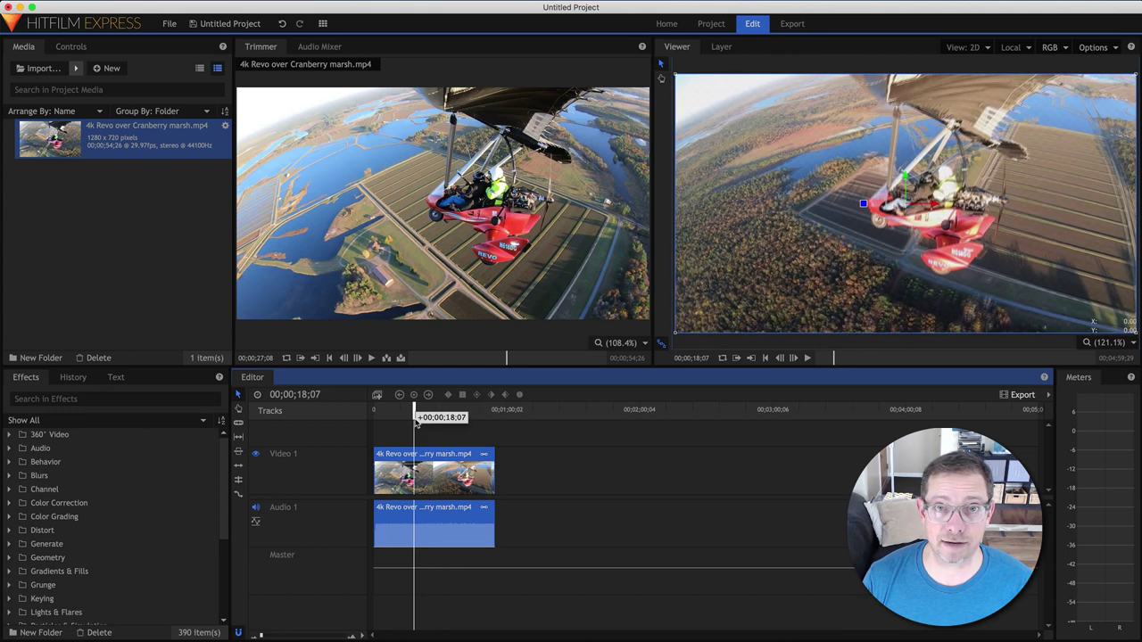
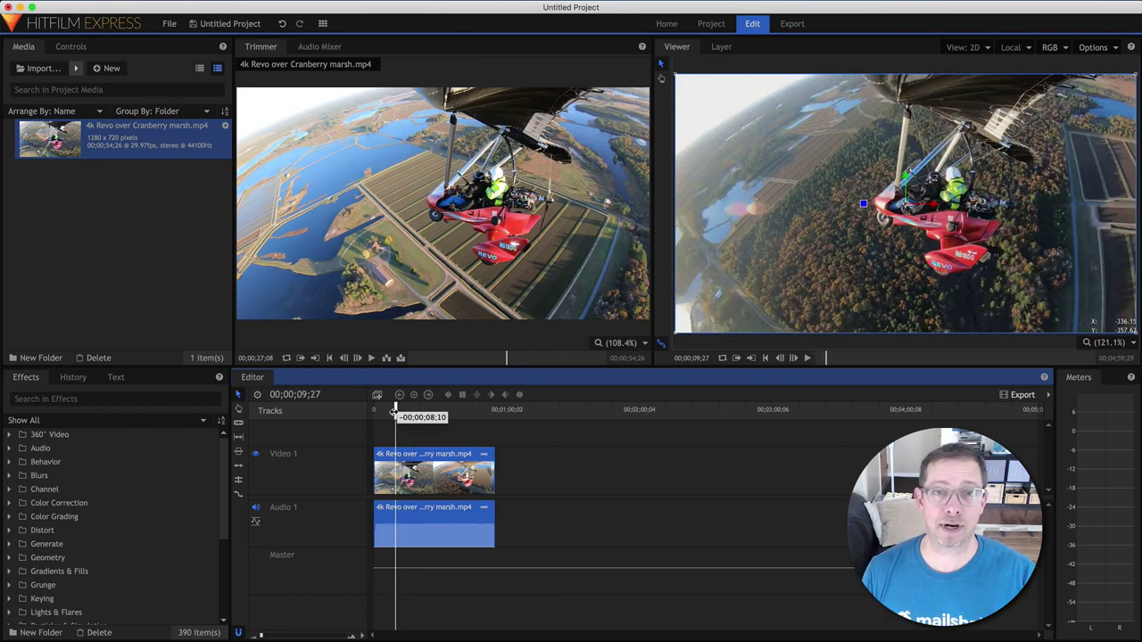
pyautogui.moveTo(395, 413); pyautogui.dragTo(404, 419)
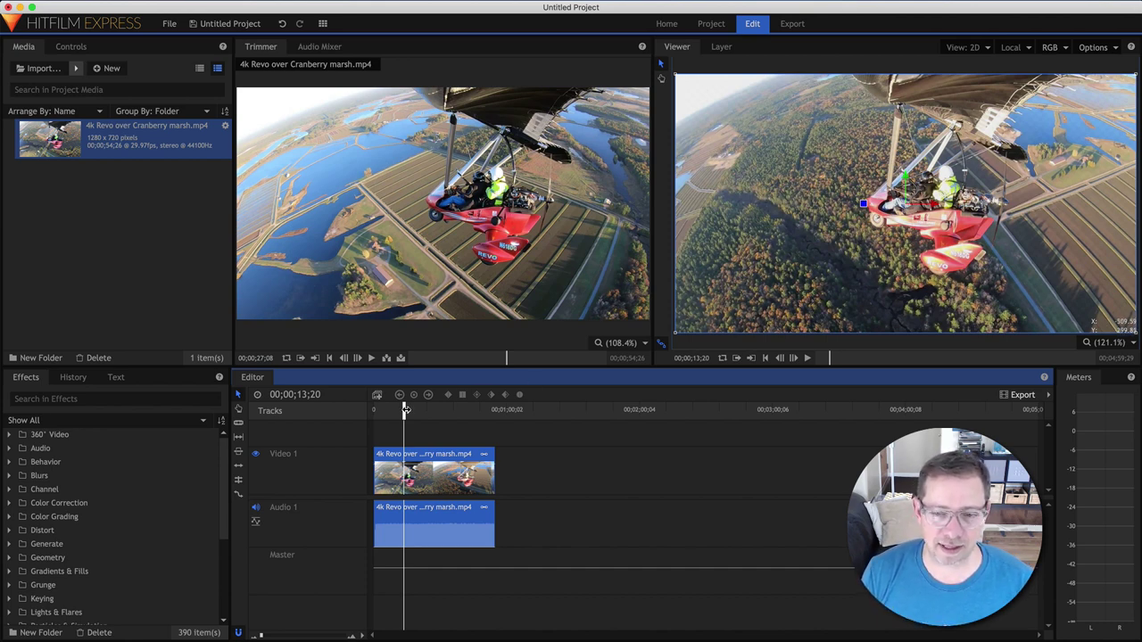
pyautogui.moveTo(406, 411)
pyautogui.mouseDown()
pyautogui.moveTo(449, 415)
pyautogui.moveTo(401, 408)
pyautogui.mouseUp()
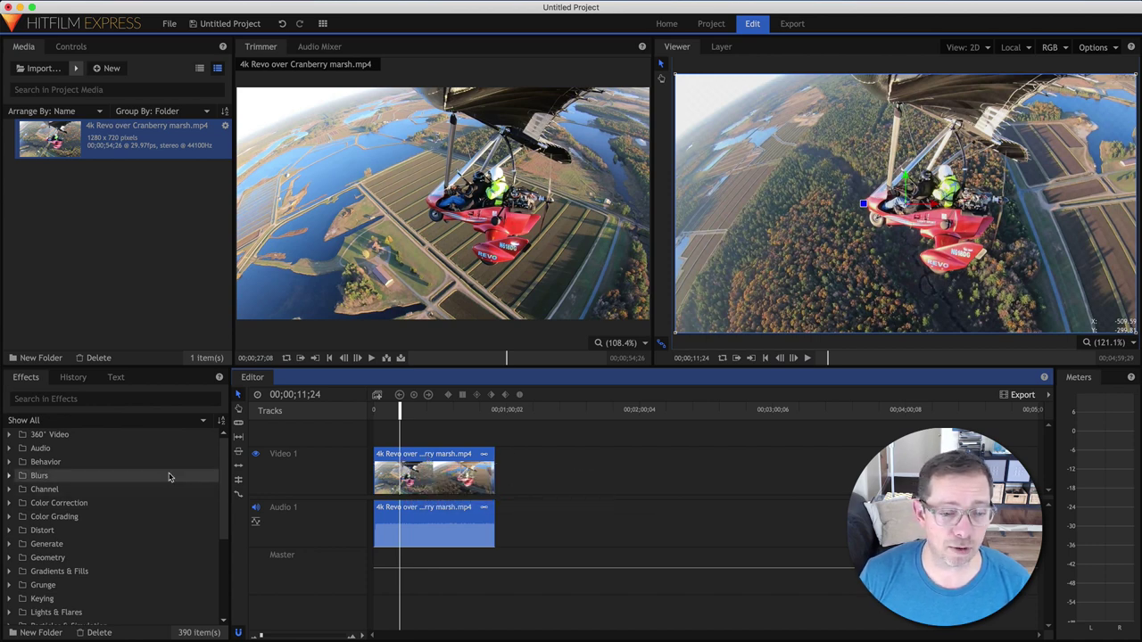
# - Browse the effects library, examining the contents of the Presets folder and its 2D Effects subfolder
pyautogui.scroll(-3, 49, 478)
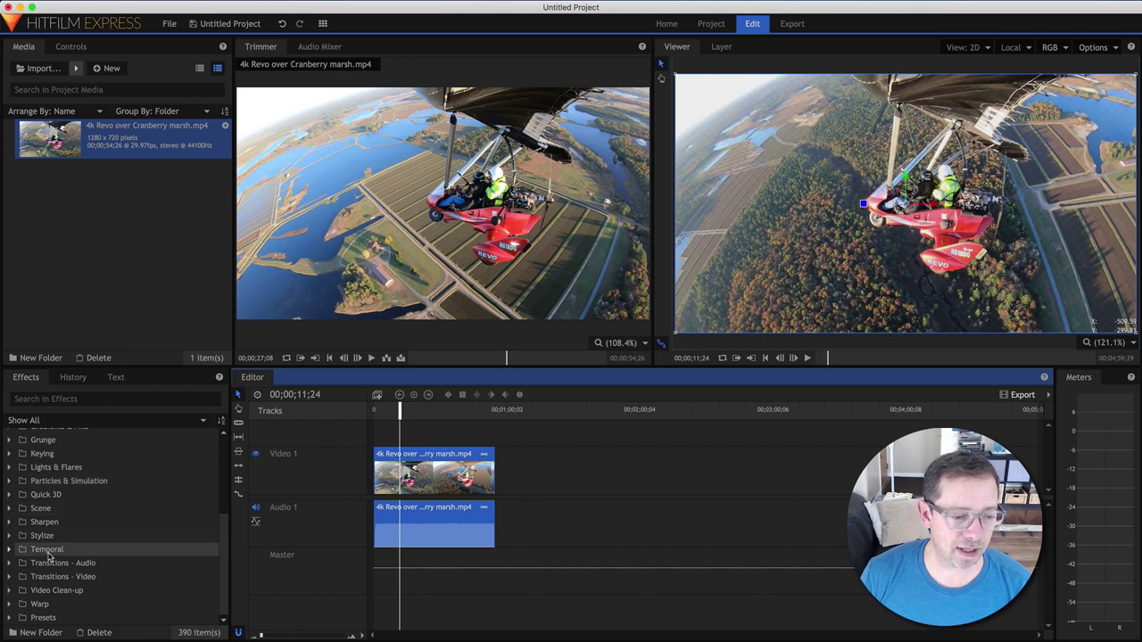
pyautogui.click(10, 618)
pyautogui.scroll(-2, 53, 571)
pyautogui.click(22, 576)
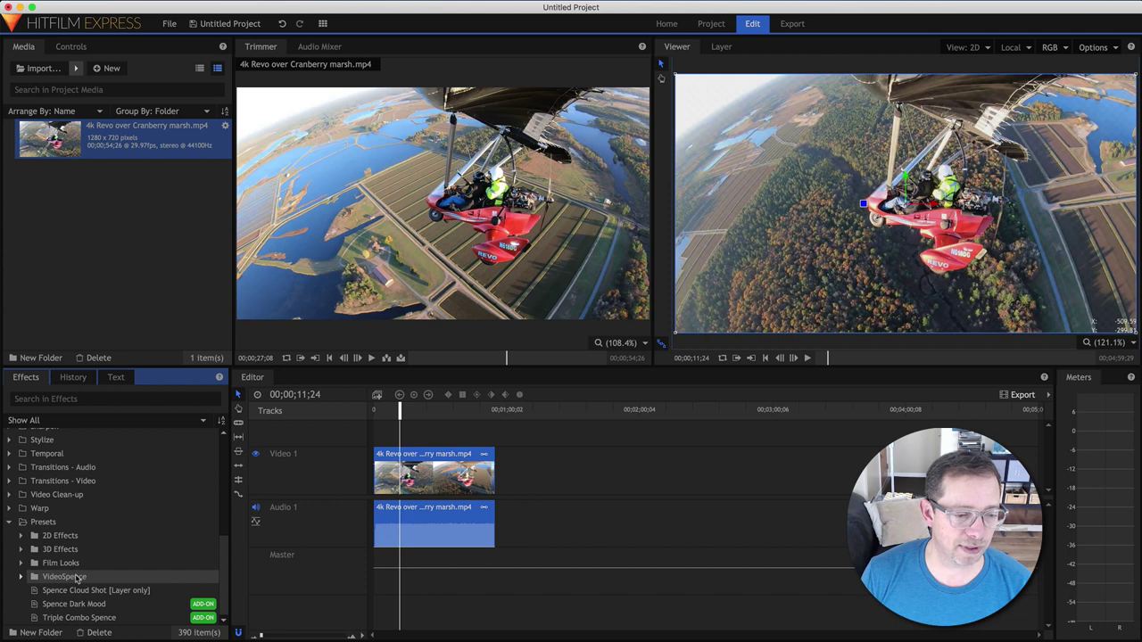
pyautogui.click(21, 549)
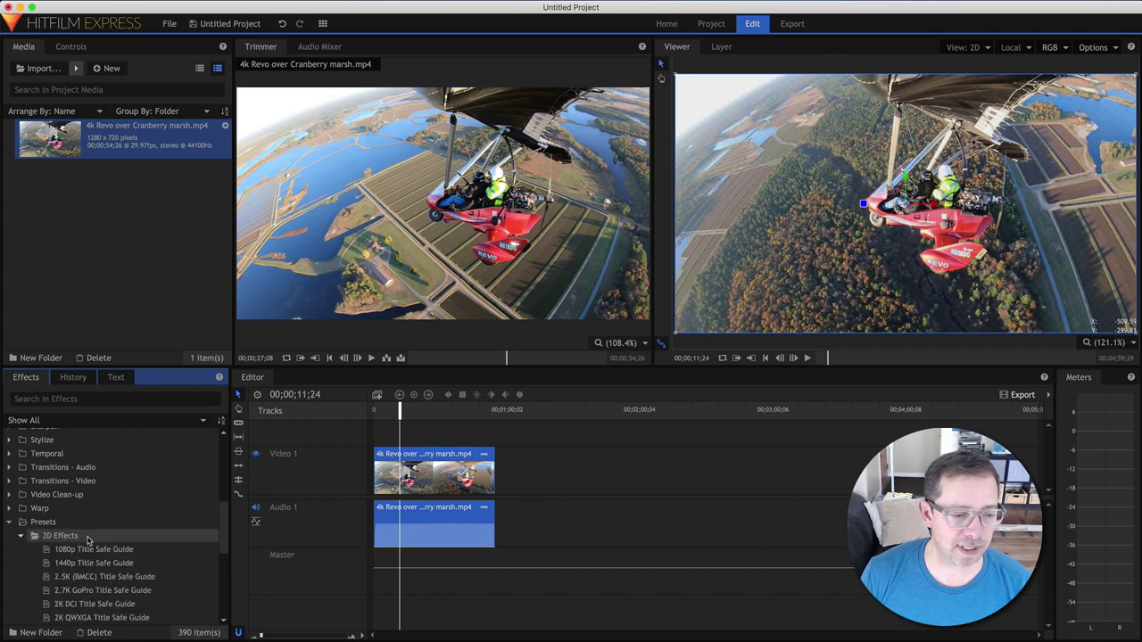
pyautogui.scroll(-3, 89, 542)
pyautogui.scroll(-3, 88, 541)
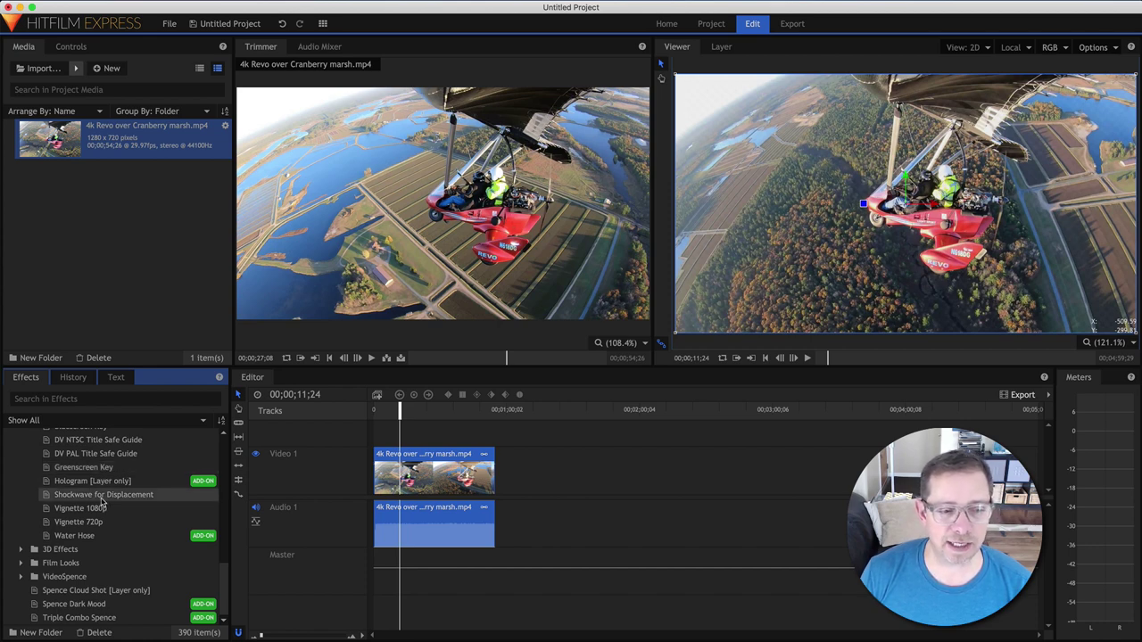
pyautogui.scroll(6, 98, 498)
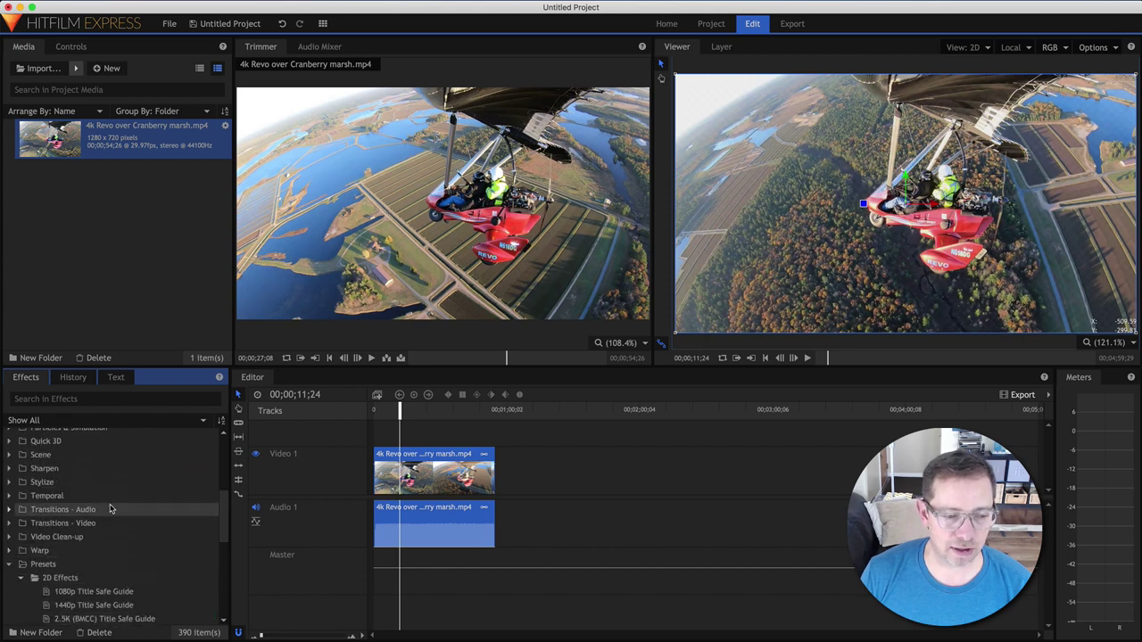
pyautogui.scroll(5, 96, 489)
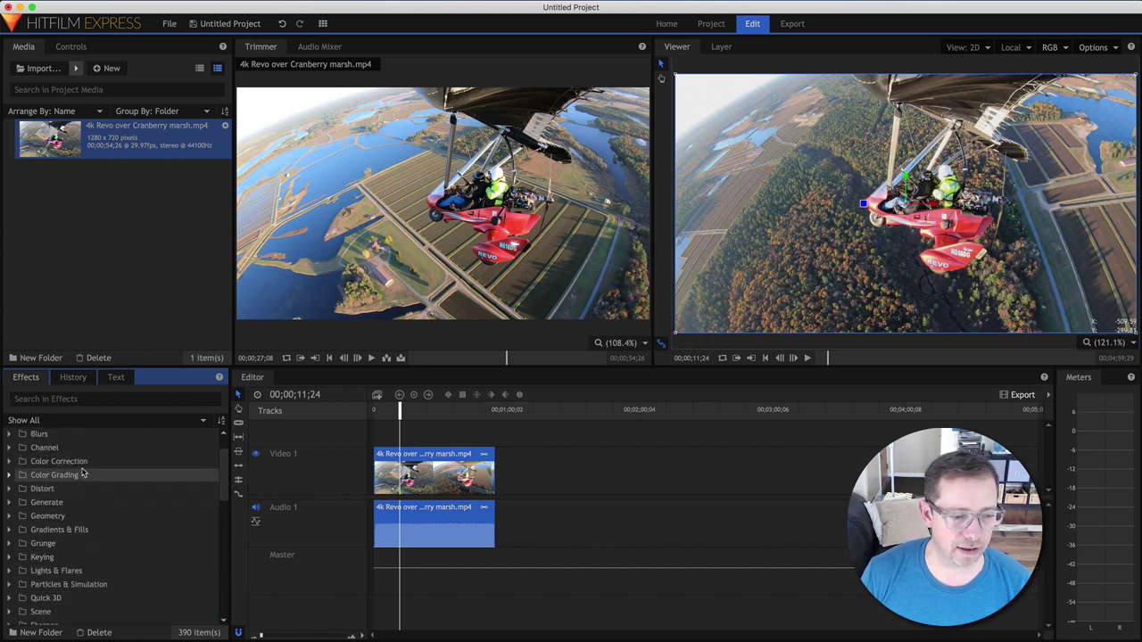
# - Apply the Brightness & Contrast effect from the Color Correction category to the clip on Video 1
pyautogui.click(10, 462)
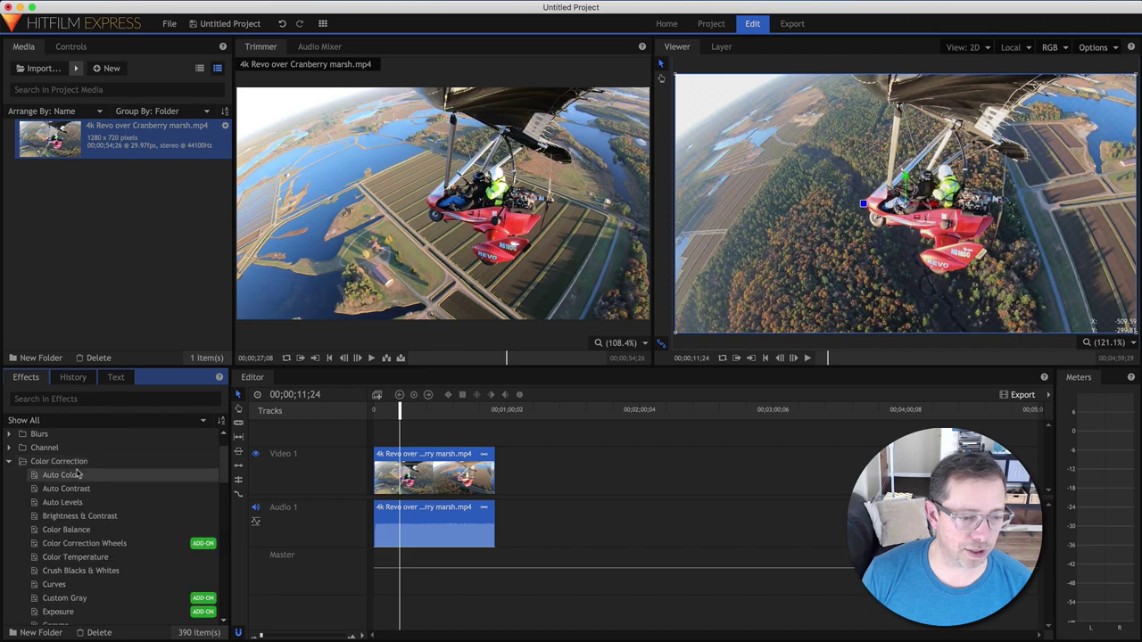
pyautogui.scroll(-3, 83, 470)
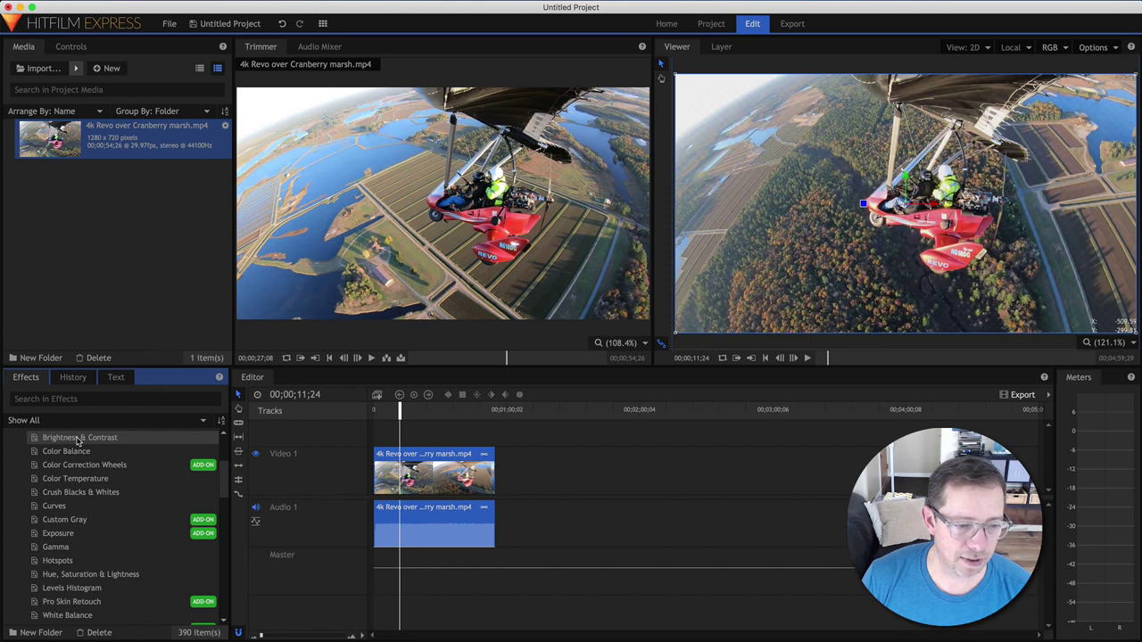
pyautogui.moveTo(79, 439); pyautogui.dragTo(472, 481)
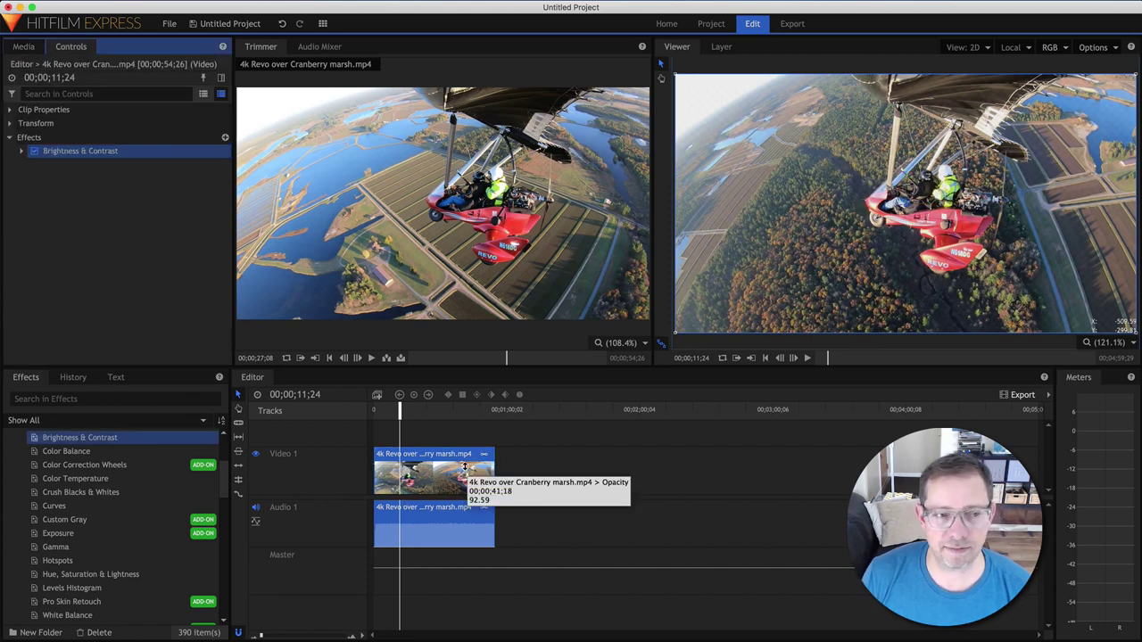
# - Set Brightness to -36 and Contrast to 50 on the clip, checking the frame at 00;00;14;23
pyautogui.click(22, 152)
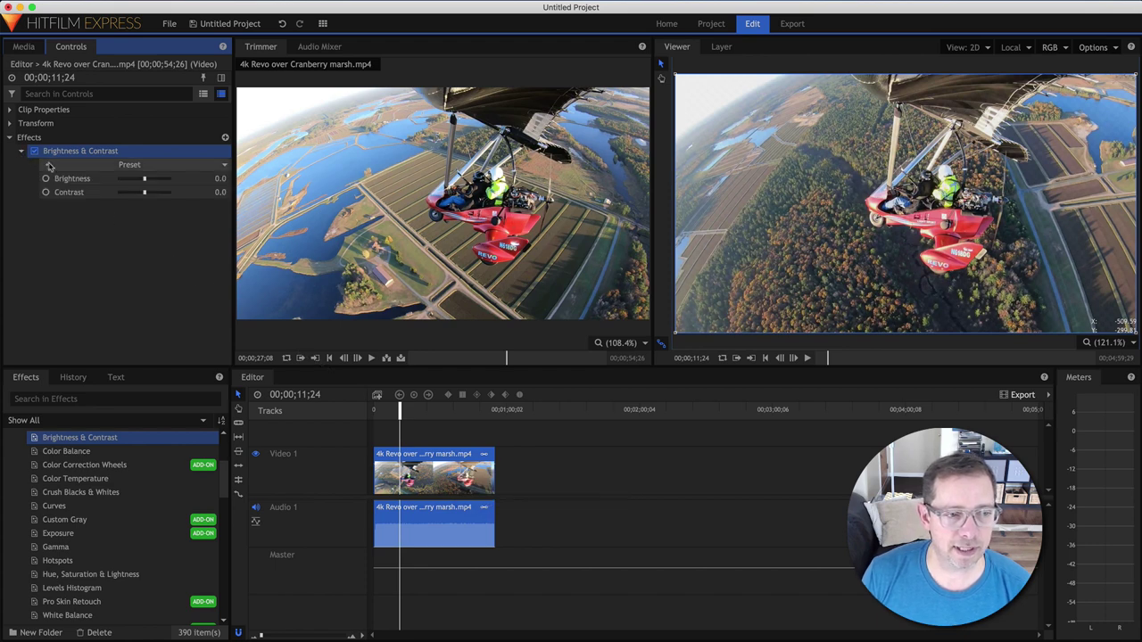
pyautogui.moveTo(145, 191)
pyautogui.mouseDown()
pyautogui.moveTo(157, 196)
pyautogui.moveTo(140, 181)
pyautogui.mouseUp()
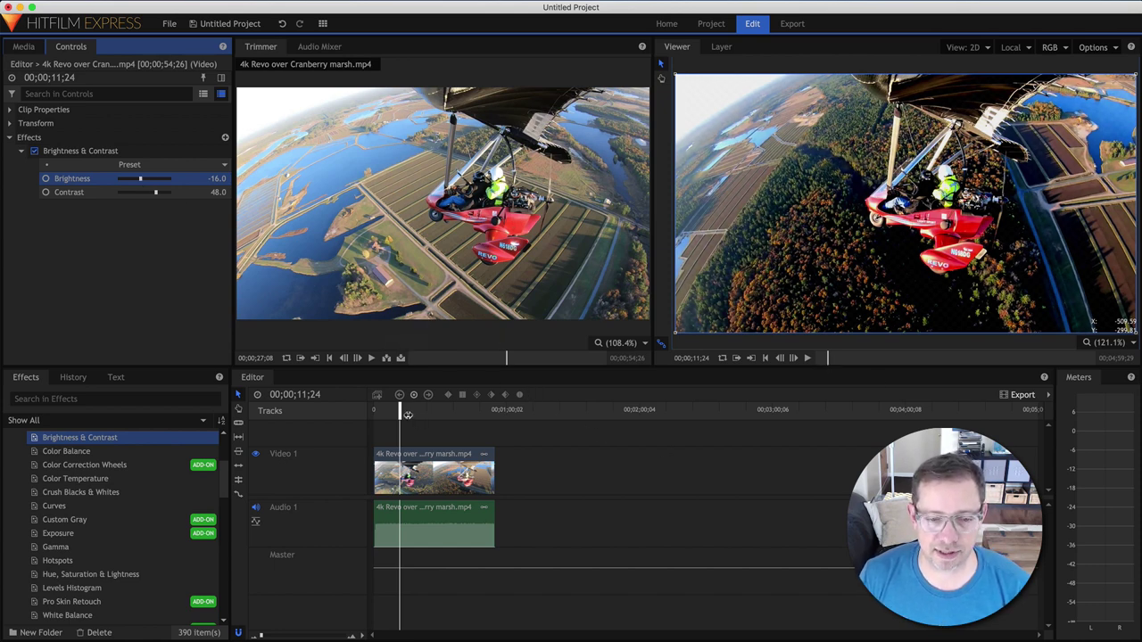
pyautogui.moveTo(400, 411)
pyautogui.mouseDown()
pyautogui.moveTo(383, 409)
pyautogui.moveTo(408, 411)
pyautogui.mouseUp()
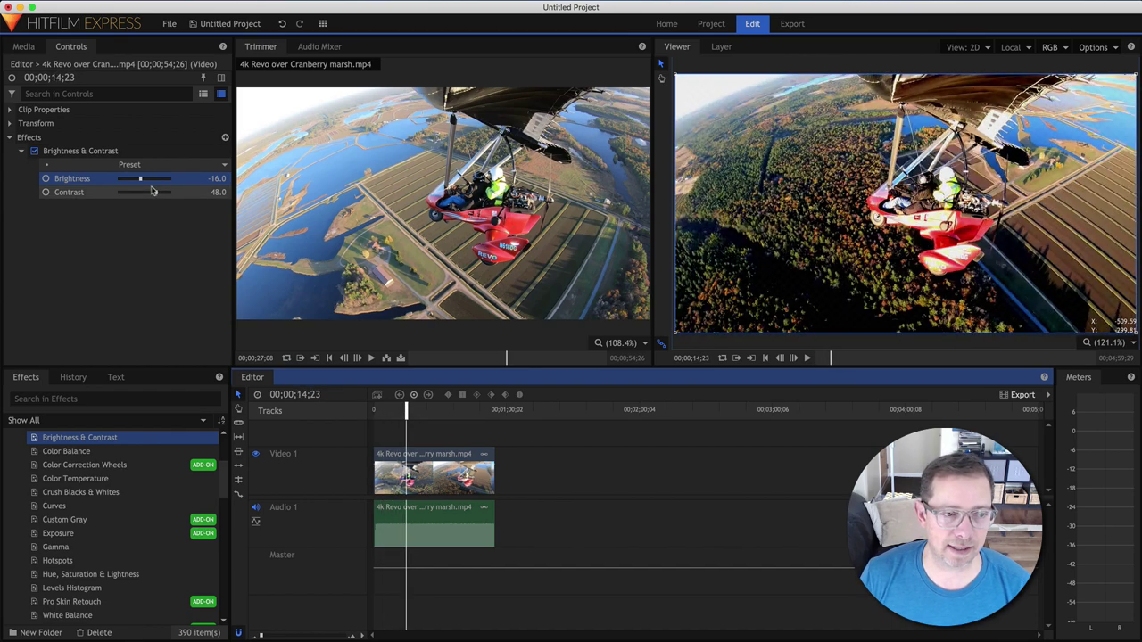
pyautogui.moveTo(141, 182); pyautogui.dragTo(158, 192)
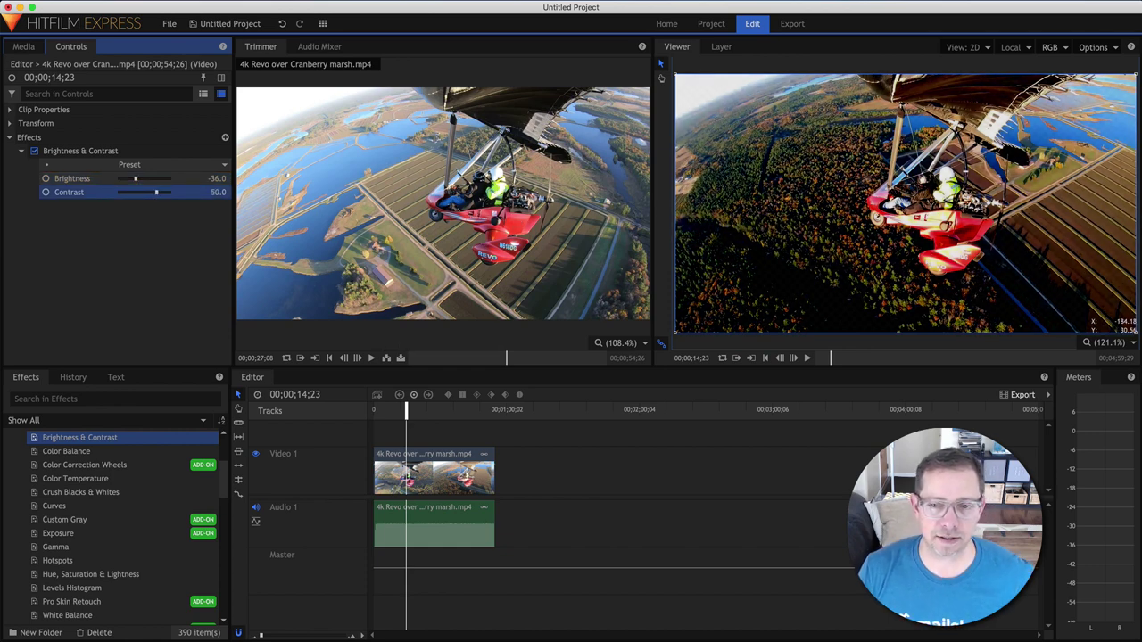
# - Apply the Color Balance effect to the Video 1 clip and enable keyframing for its Preserve Luminosity property
pyautogui.scroll(2, 71, 504)
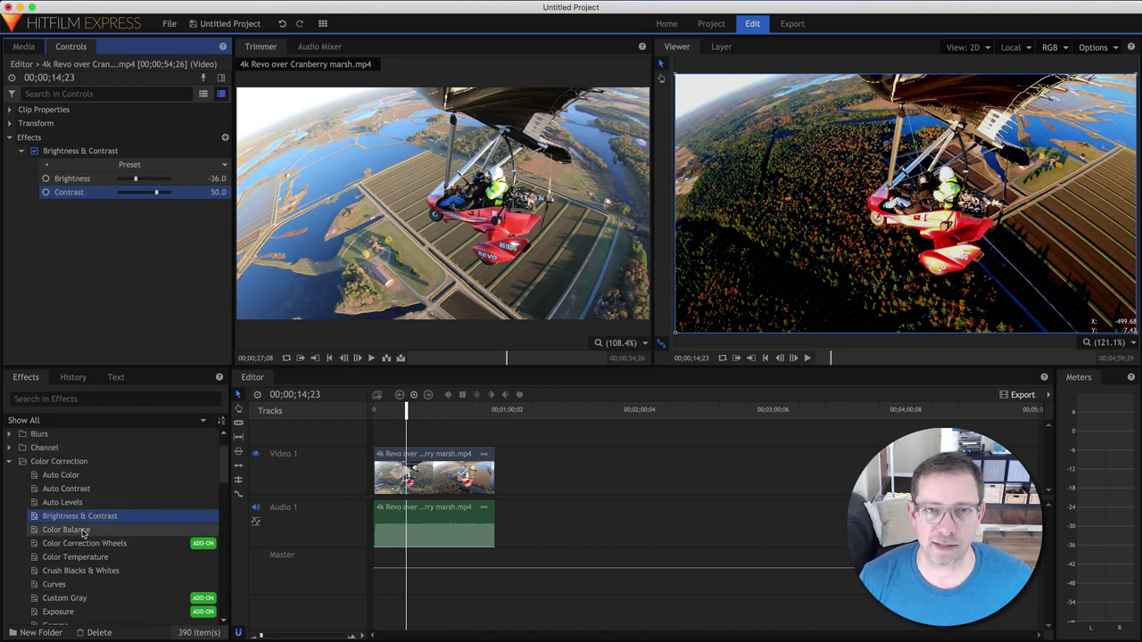
pyautogui.moveTo(83, 533); pyautogui.dragTo(450, 480)
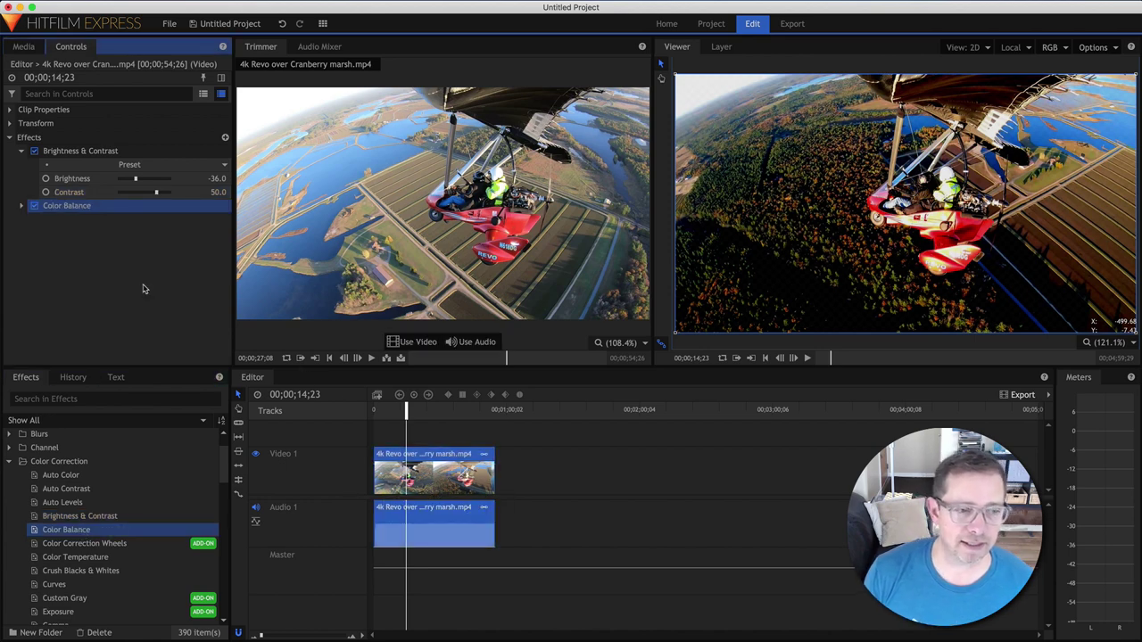
pyautogui.click(20, 206)
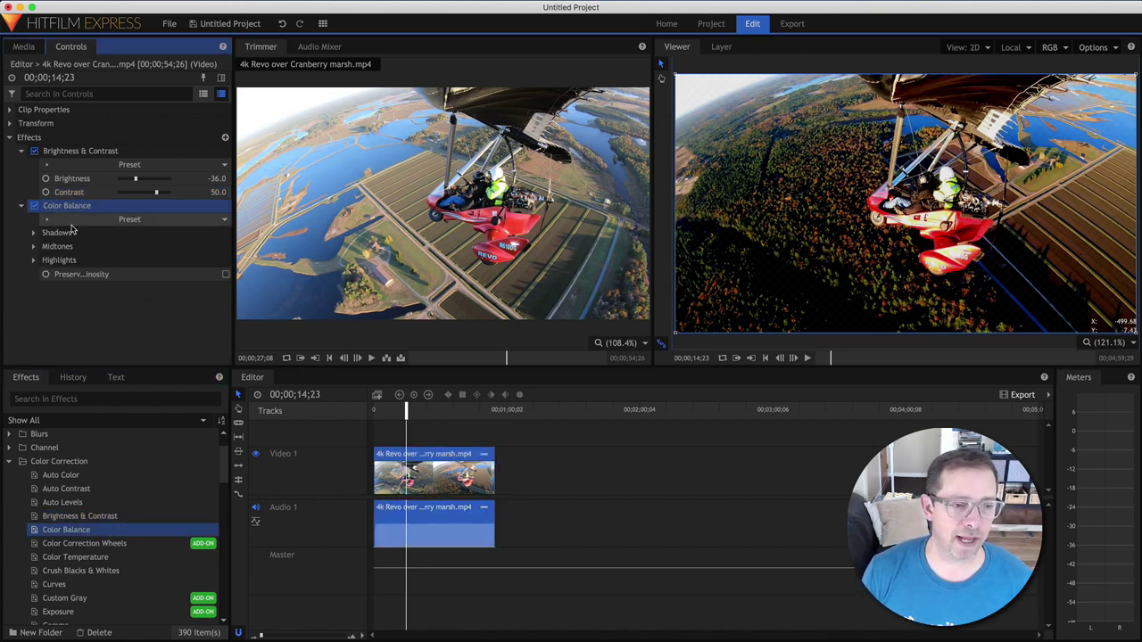
pyautogui.click(45, 276)
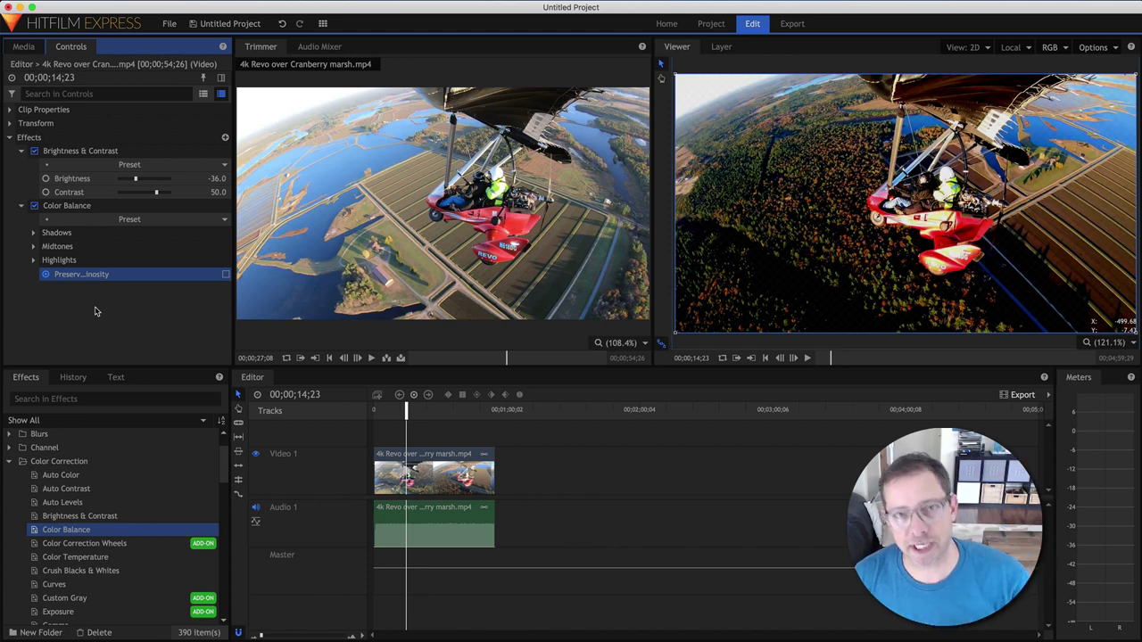
# - Set the Color Balance shadows to Red 36, Green 12 and Blue -24
pyautogui.click(36, 233)
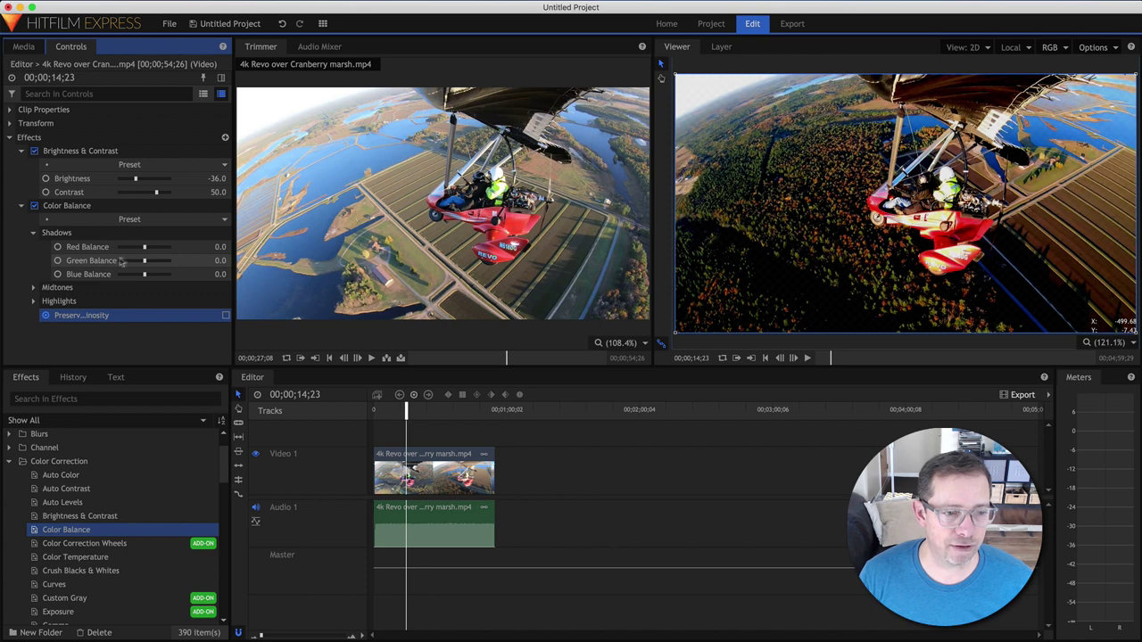
pyautogui.moveTo(146, 250); pyautogui.dragTo(138, 277)
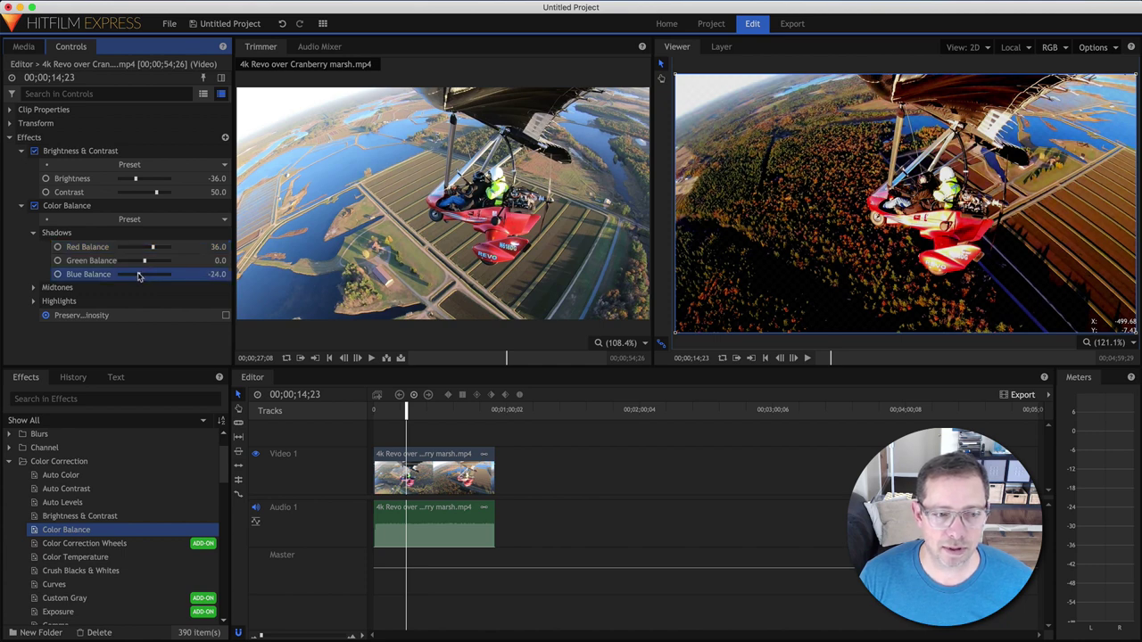
pyautogui.moveTo(144, 260); pyautogui.dragTo(147, 265)
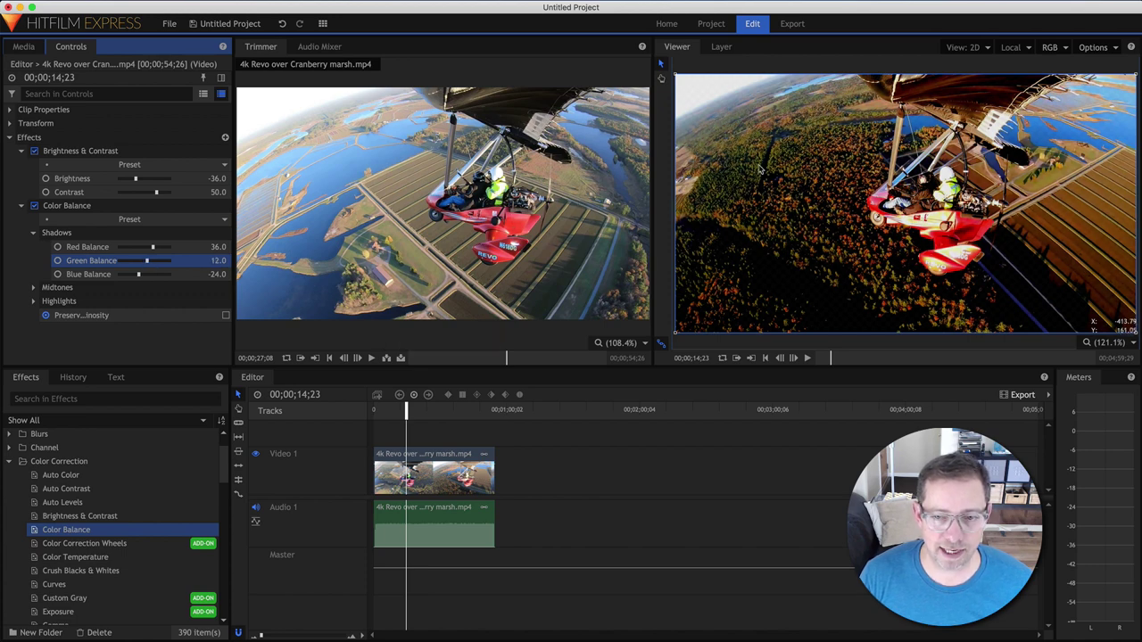
# - Reveal the Color Balance midtones and highlights settings and set the highlights' Blue Balance to 46
pyautogui.click(34, 288)
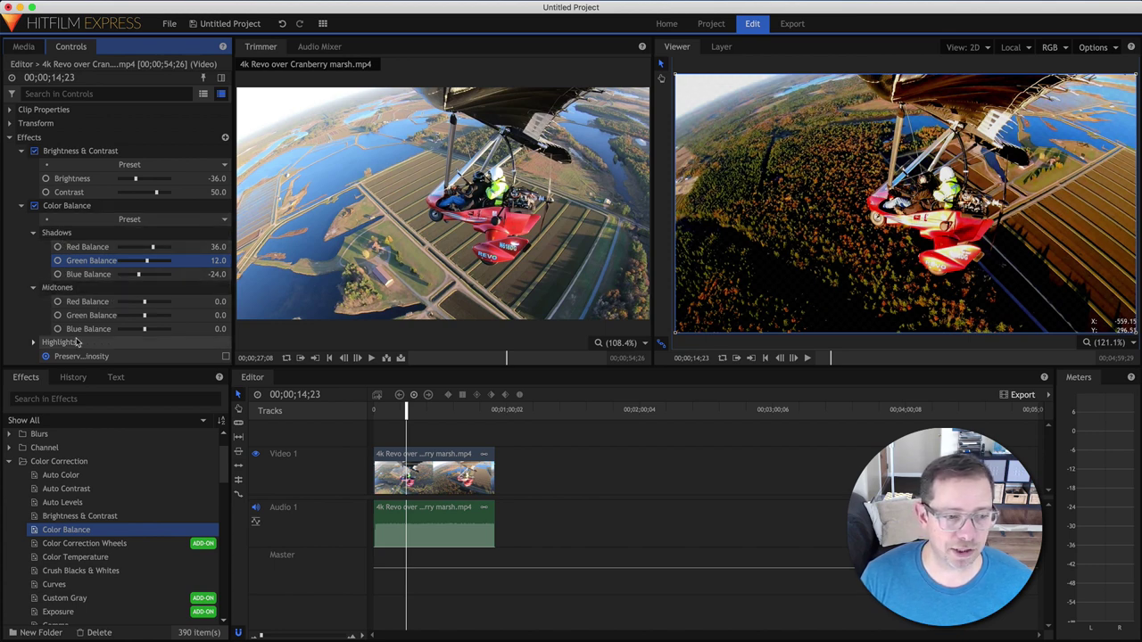
pyautogui.click(36, 343)
pyautogui.scroll(-2, 89, 308)
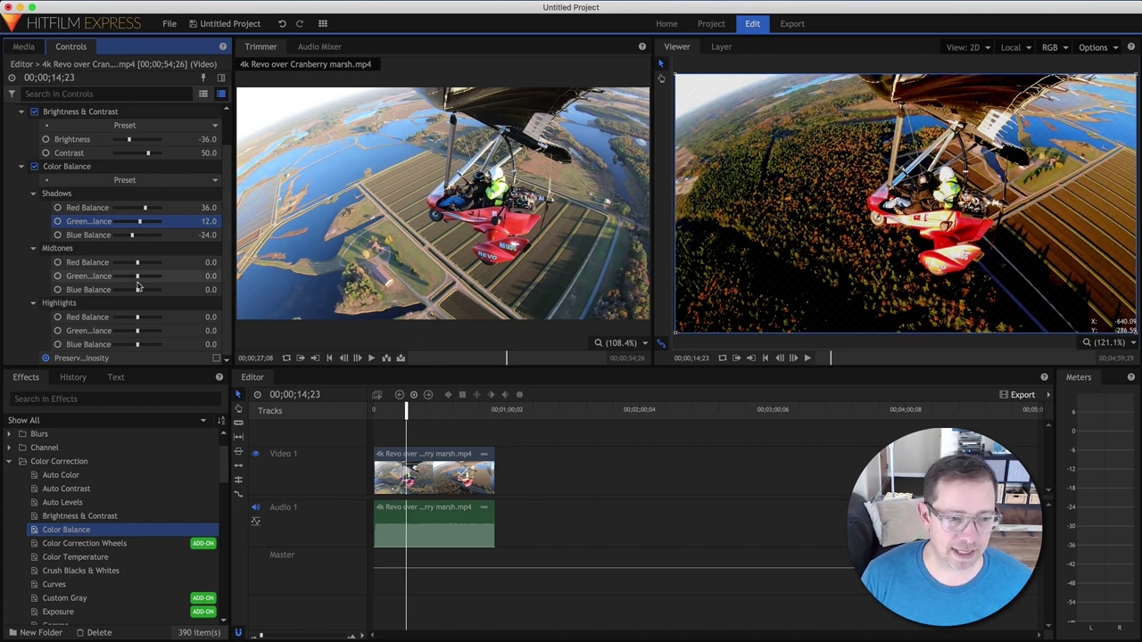
pyautogui.moveTo(137, 348); pyautogui.dragTo(152, 347)
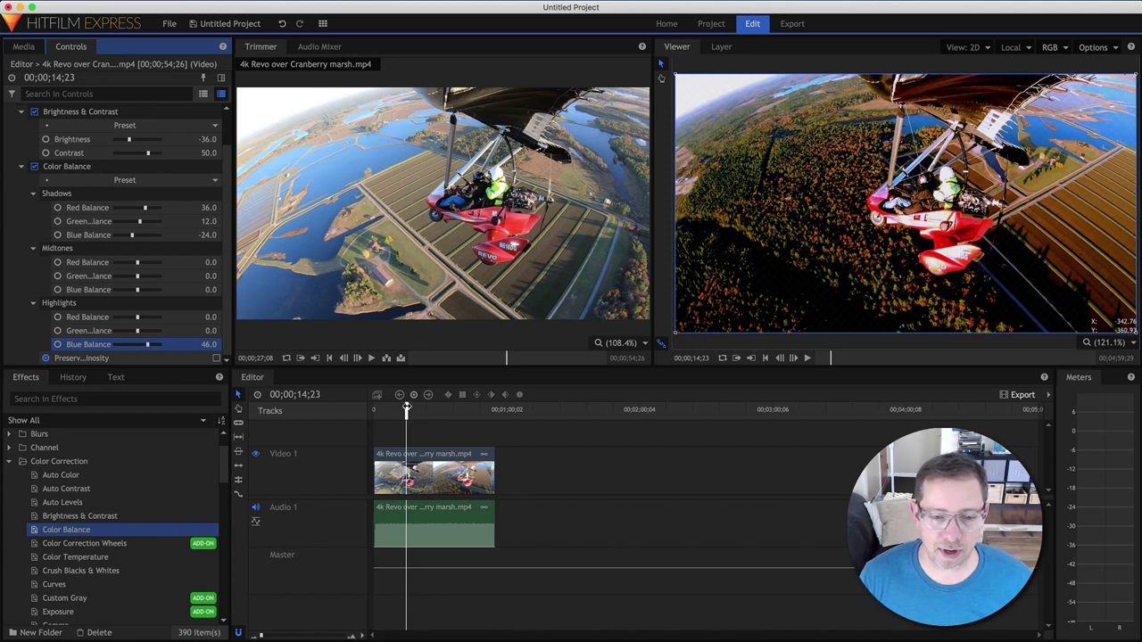
# - Compare the graded clip with the original footage at several frames, and set Brightness to -24 at 00;00;25;15
pyautogui.moveTo(408, 408)
pyautogui.mouseDown()
pyautogui.moveTo(437, 407)
pyautogui.moveTo(413, 407)
pyautogui.mouseUp()
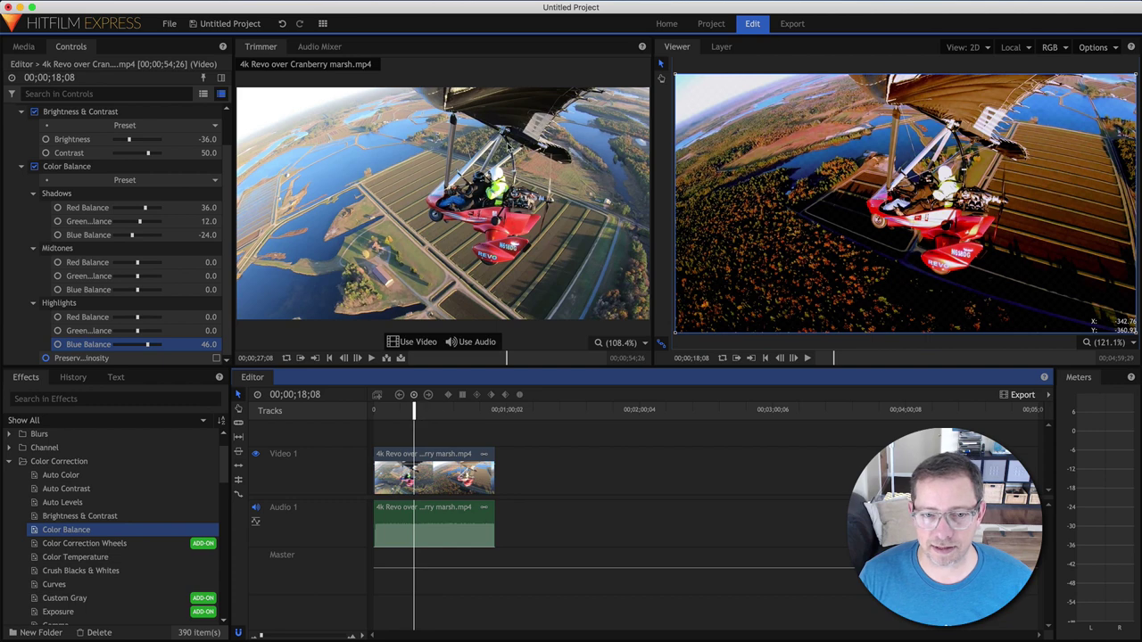
pyautogui.moveTo(506, 358); pyautogui.dragTo(467, 358)
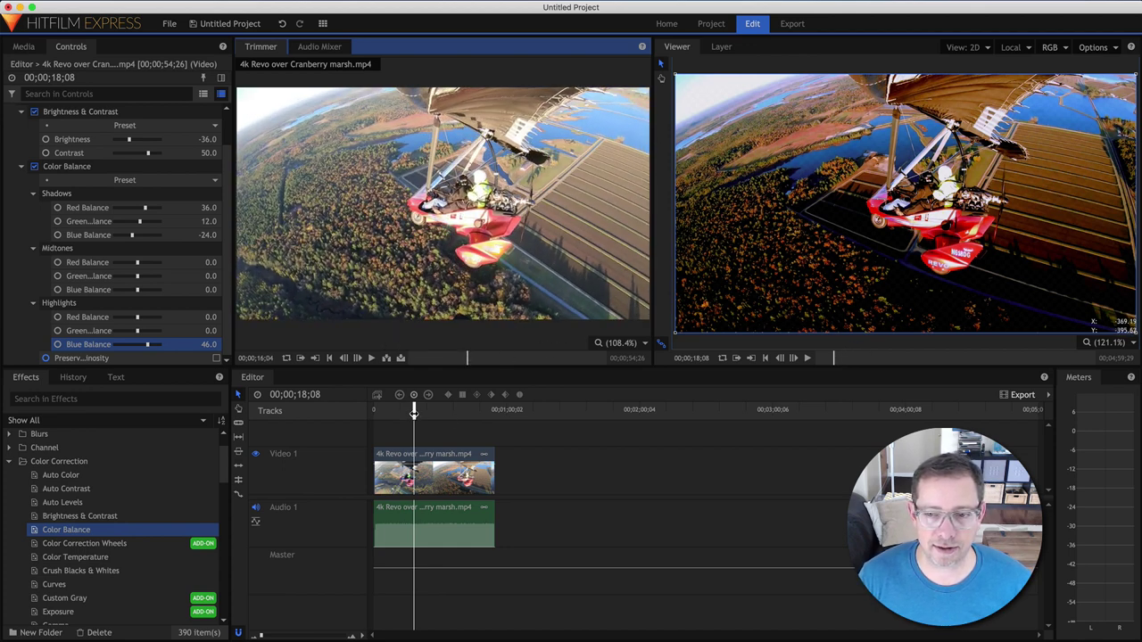
pyautogui.moveTo(414, 411); pyautogui.dragTo(430, 416)
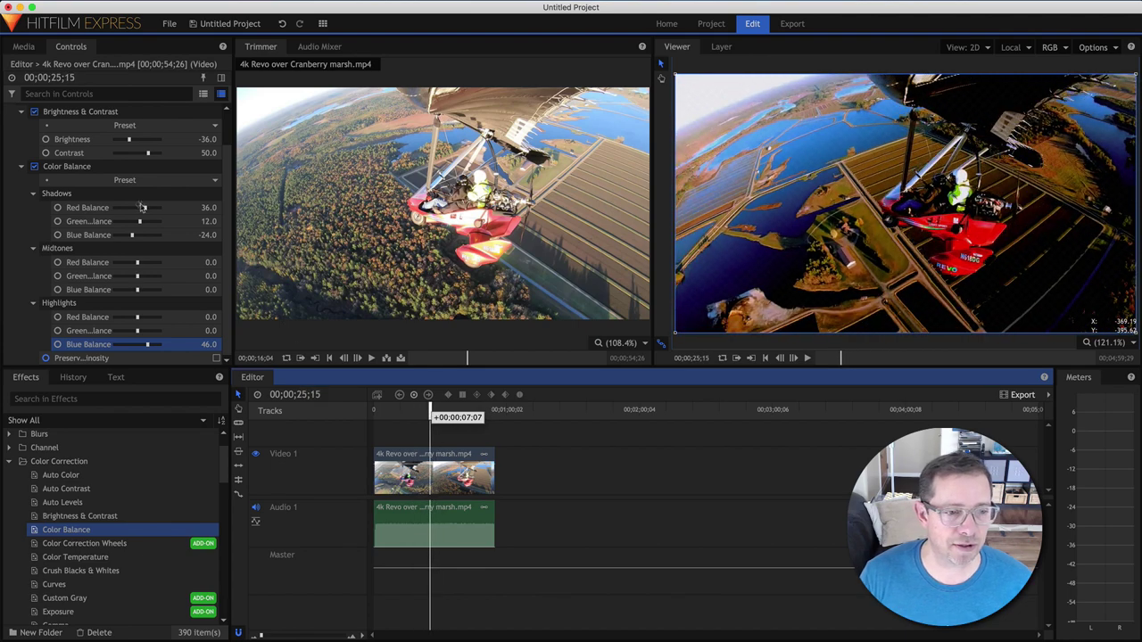
pyautogui.moveTo(128, 140); pyautogui.dragTo(132, 141)
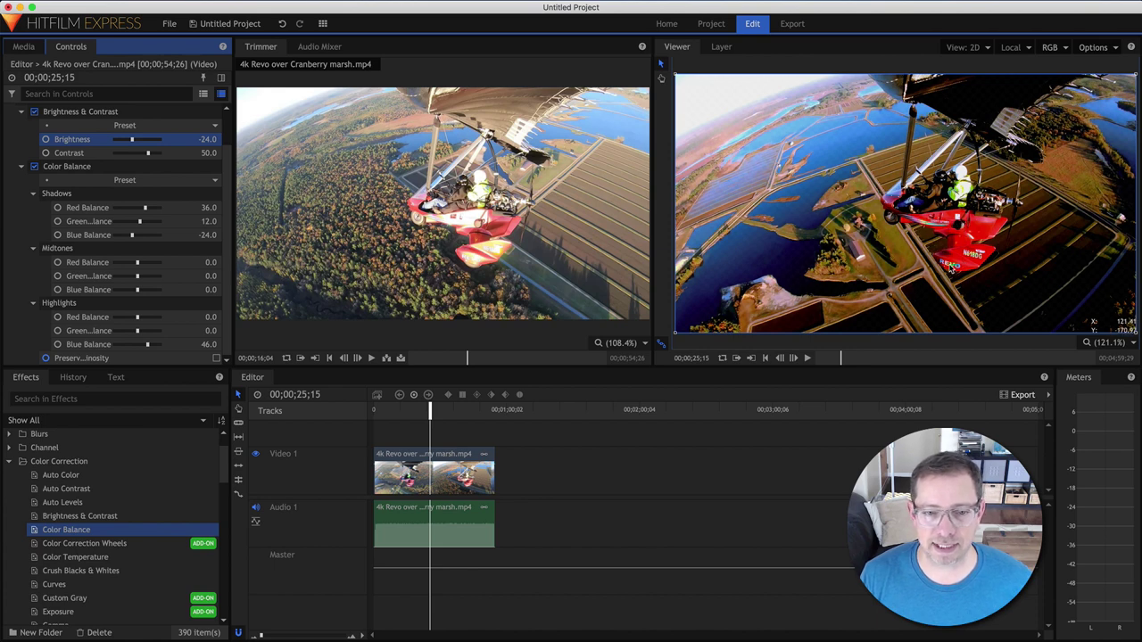
# - Copy the color-corrected clip on Video 1 to the clipboard
pyautogui.moveTo(425, 298)
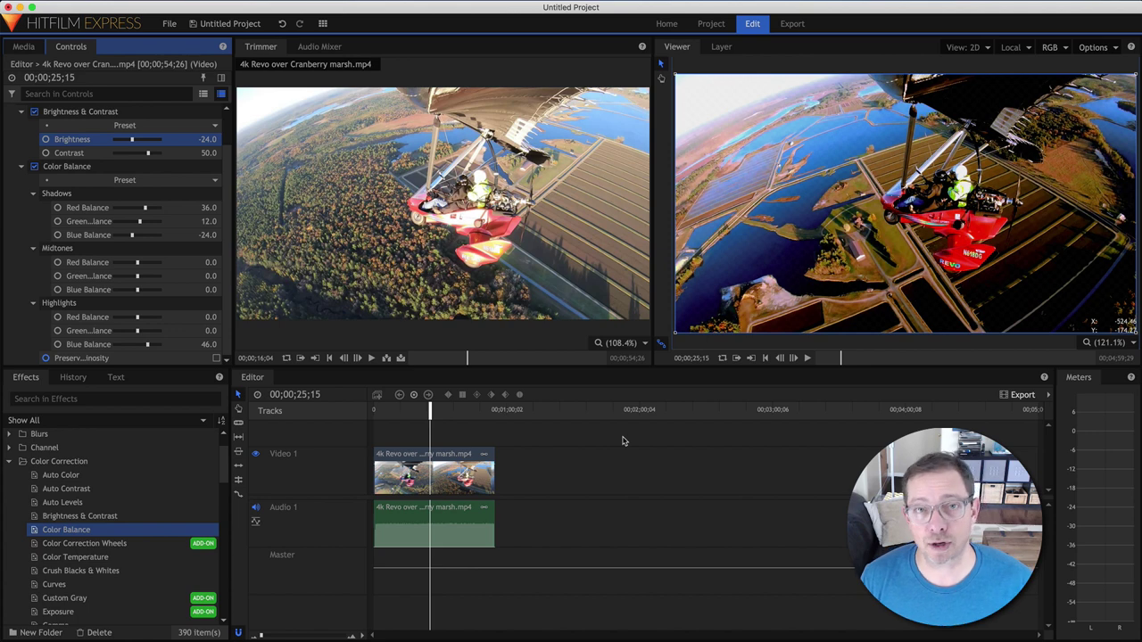
pyautogui.click(402, 455)
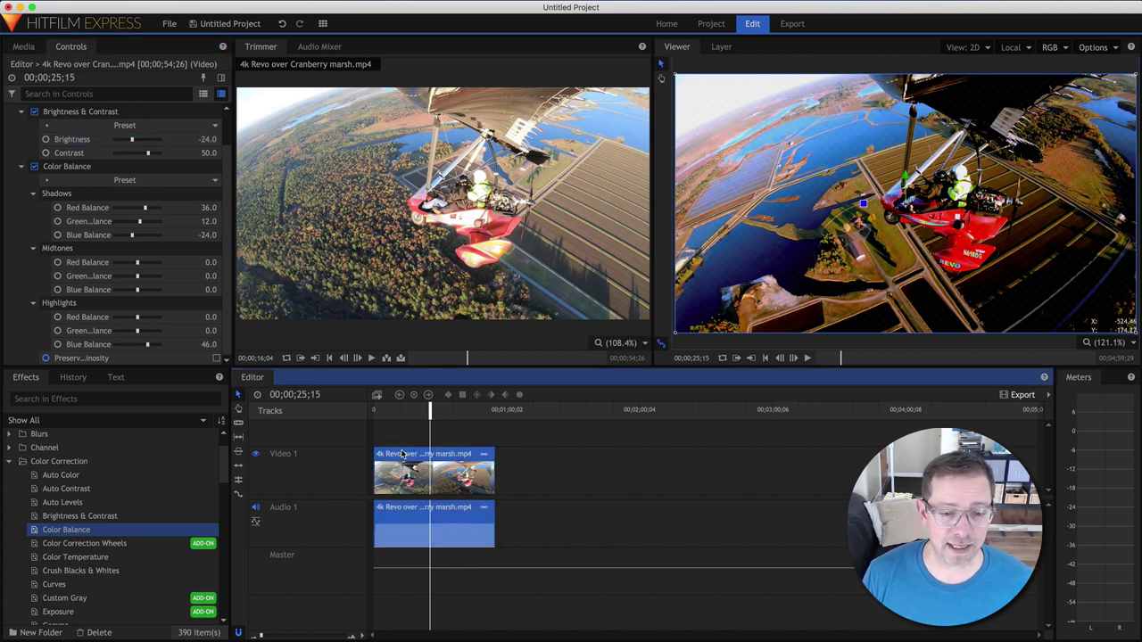
pyautogui.rightClick(404, 456)
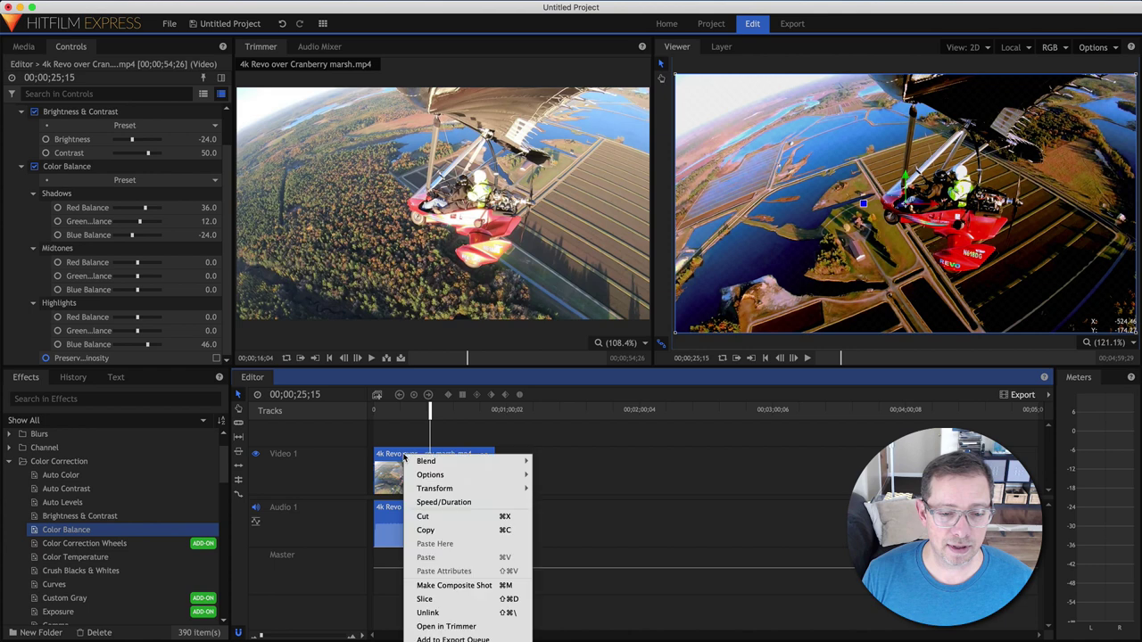
pyautogui.click(450, 530)
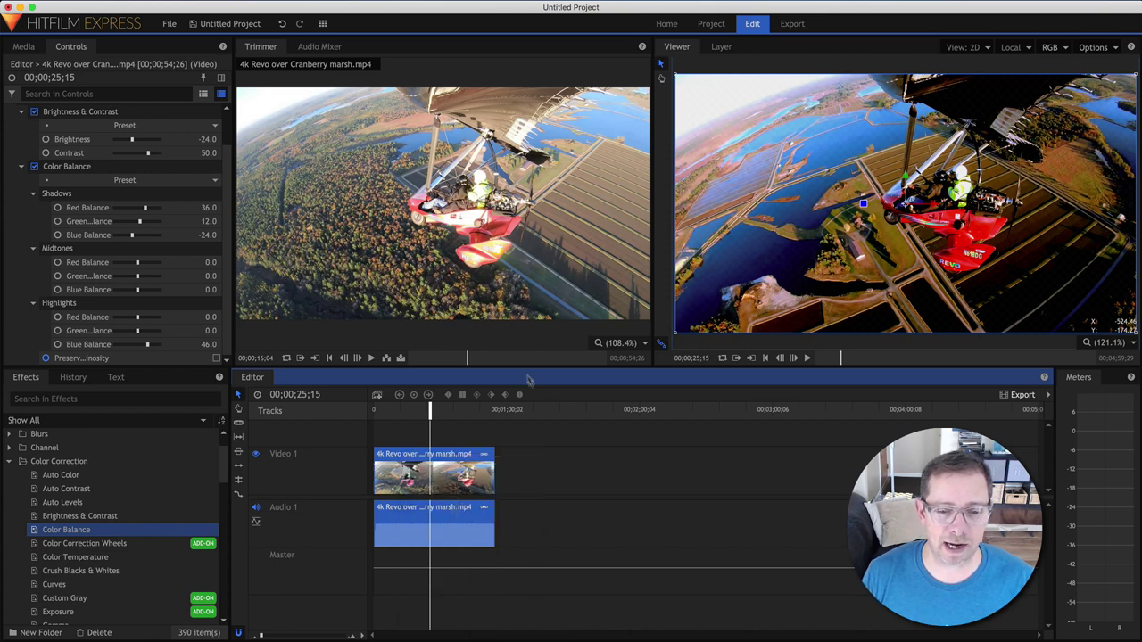
# - Copy the color-corrected clip again and paste it on Video 1 in the empty space just after the original
pyautogui.click(541, 410)
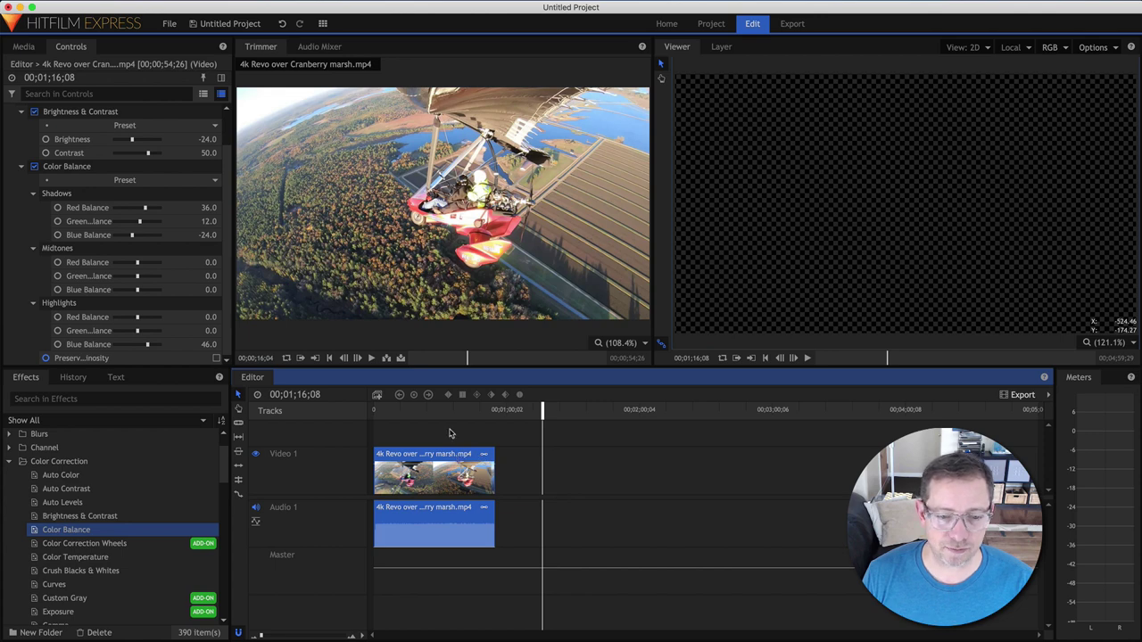
pyautogui.rightClick(448, 457)
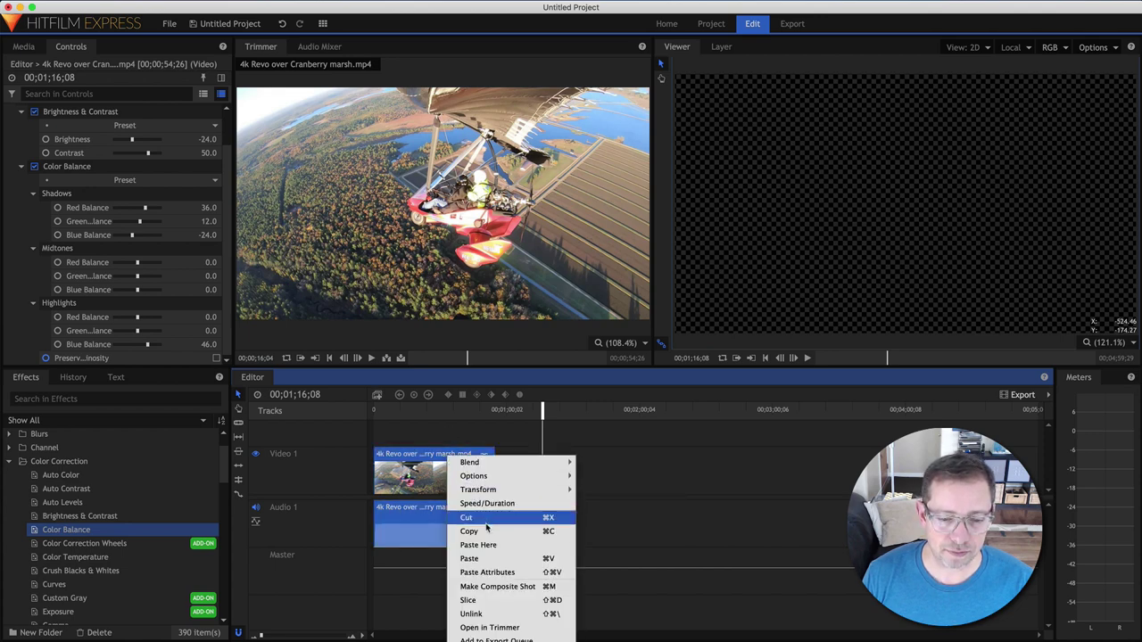
pyautogui.click(487, 533)
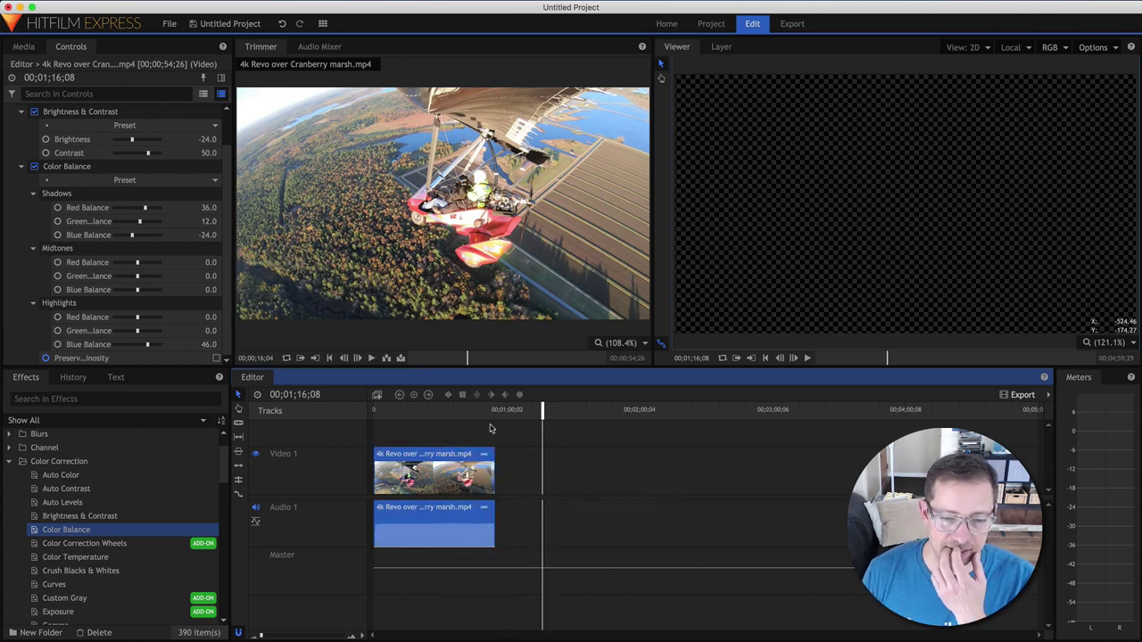
pyautogui.rightClick(516, 456)
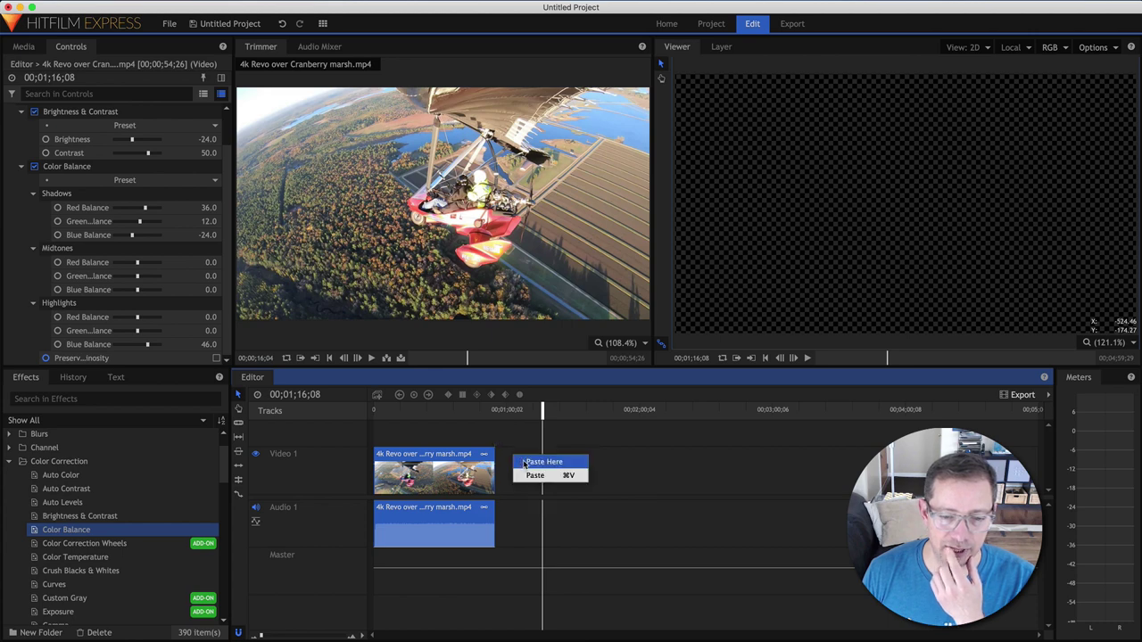
pyautogui.click(530, 473)
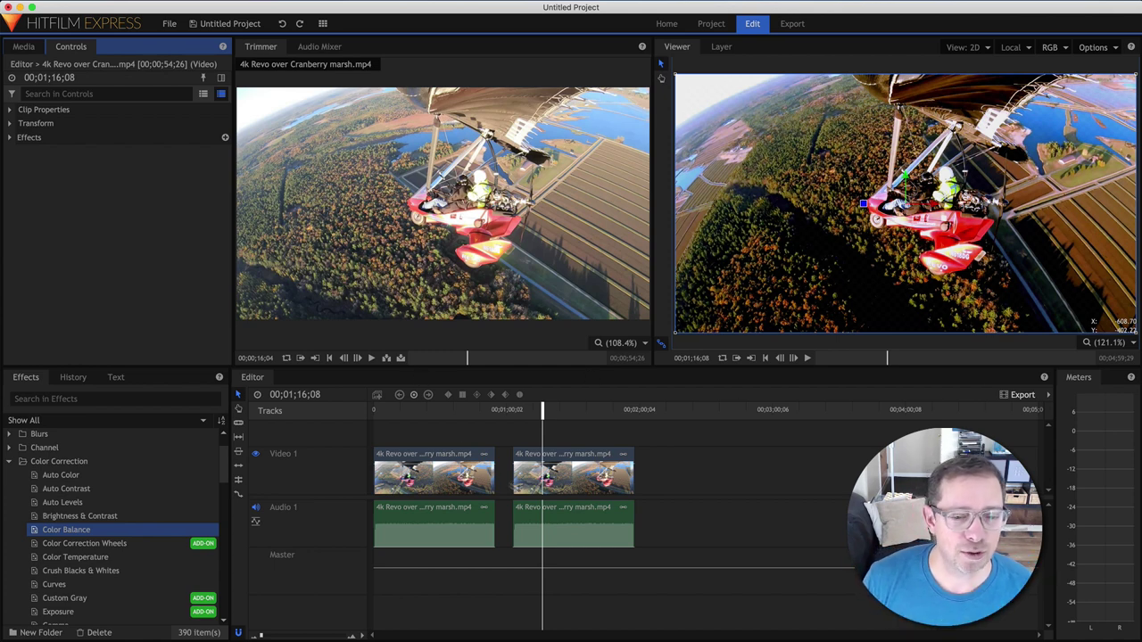
# - Reveal the Transform settings of the pasted clip and select its Scale property
pyautogui.click(556, 456)
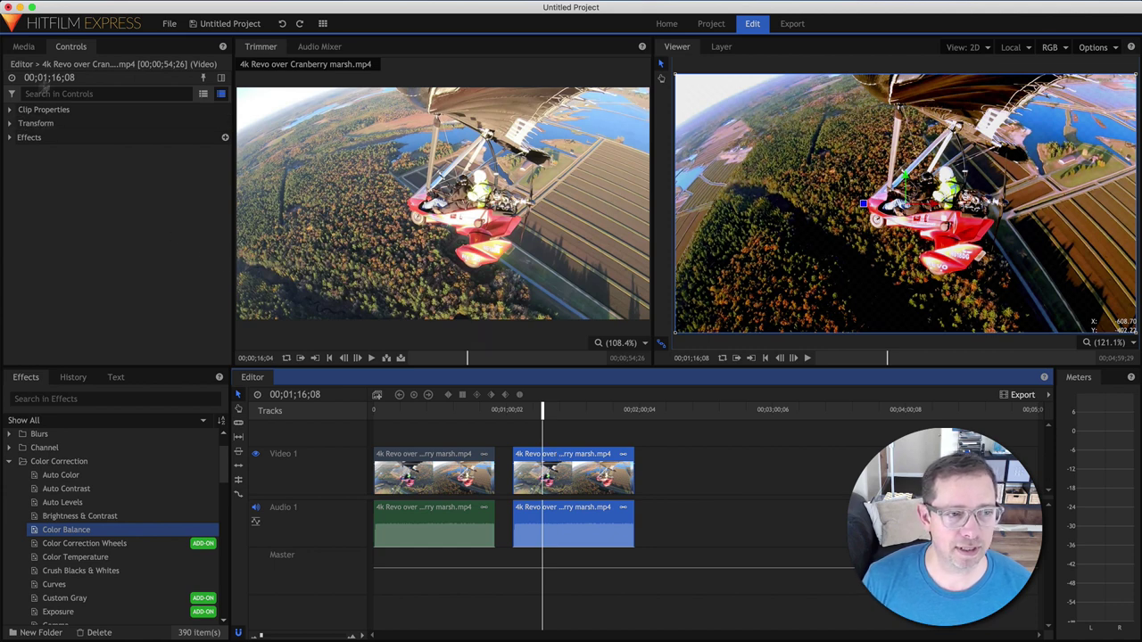
pyautogui.click(11, 124)
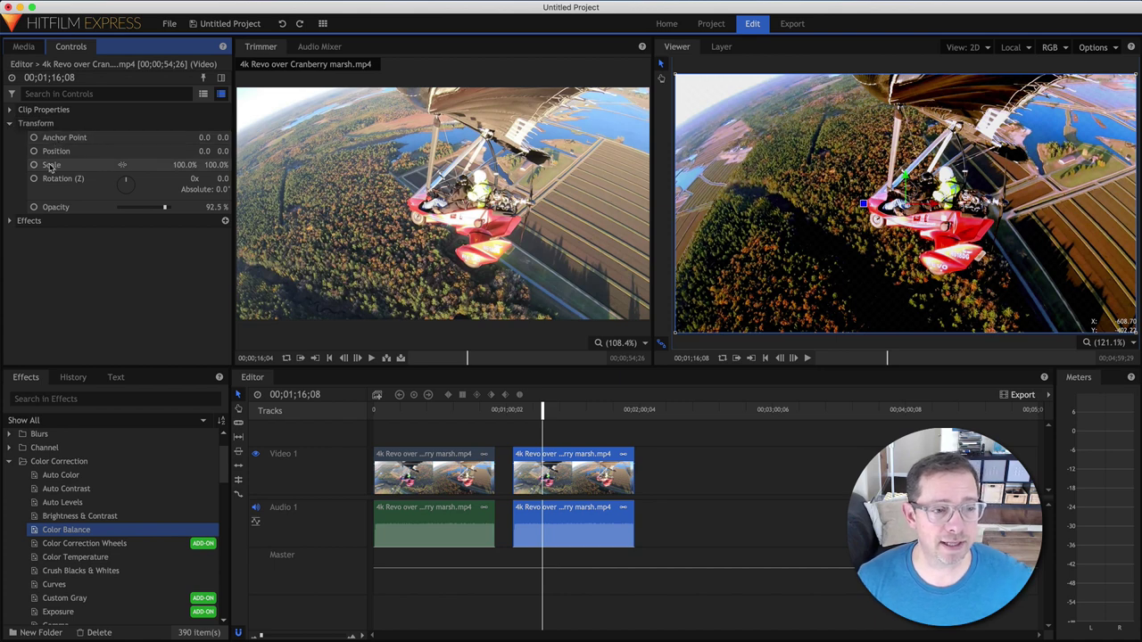
pyautogui.click(123, 168)
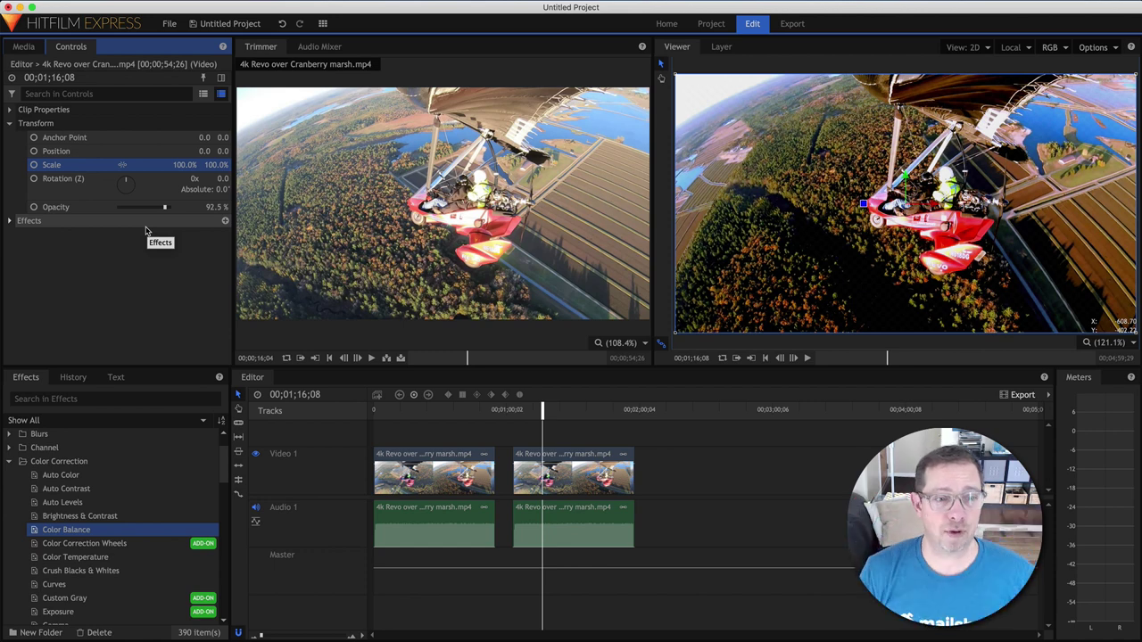
# - Try flipping the pasted clip horizontally with a horizontal scale of -100%, and undo the change
pyautogui.click(179, 166)
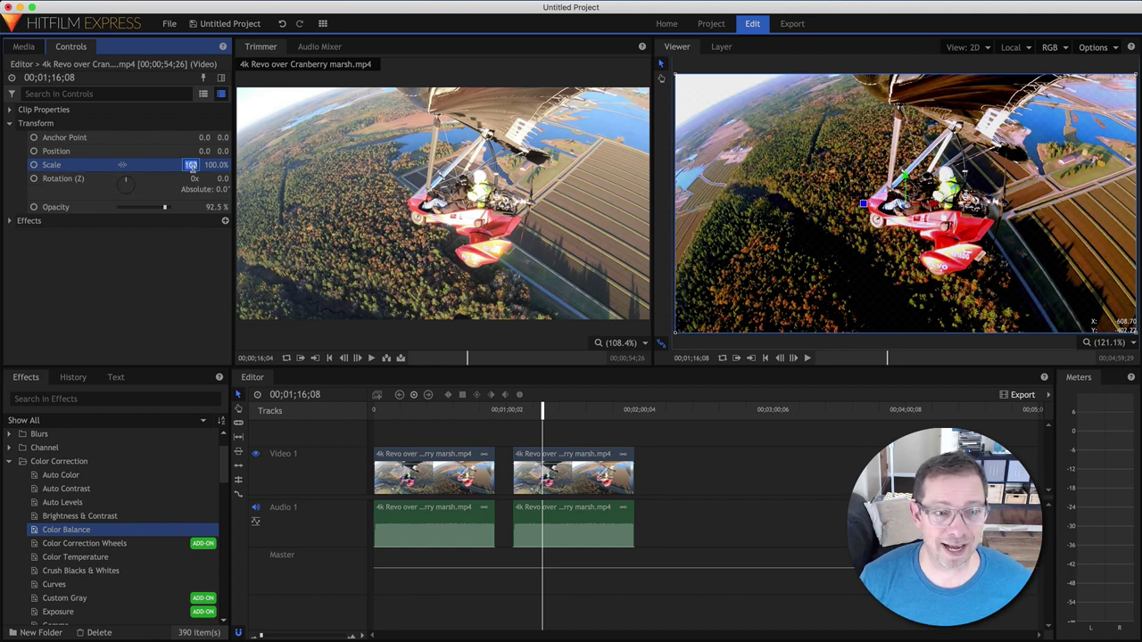
pyautogui.press('Tab')
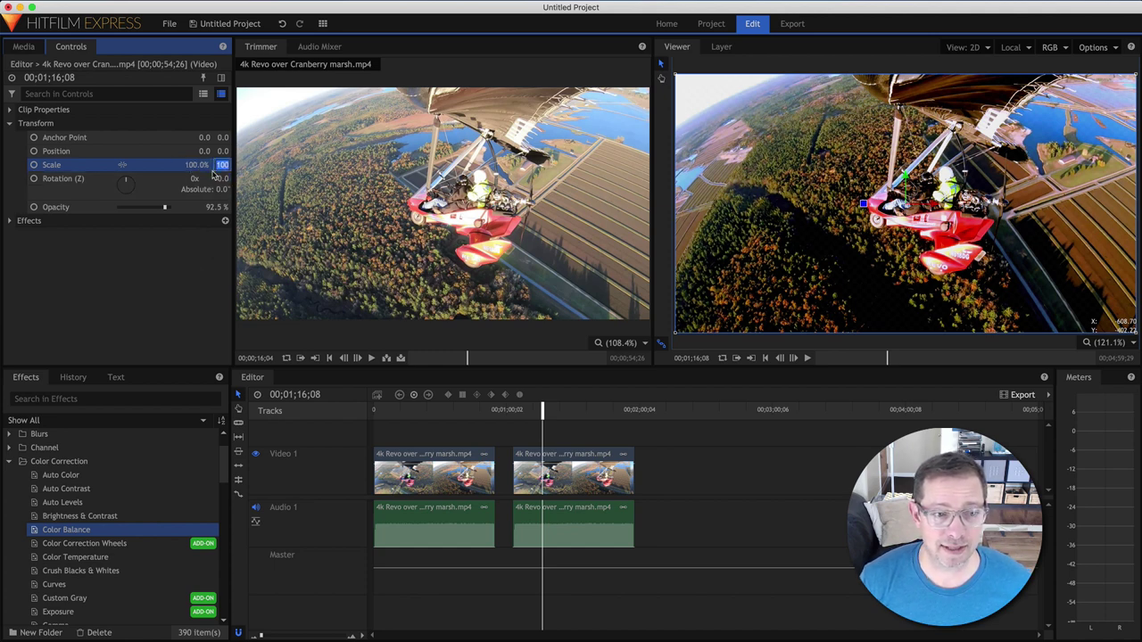
pyautogui.click(194, 165)
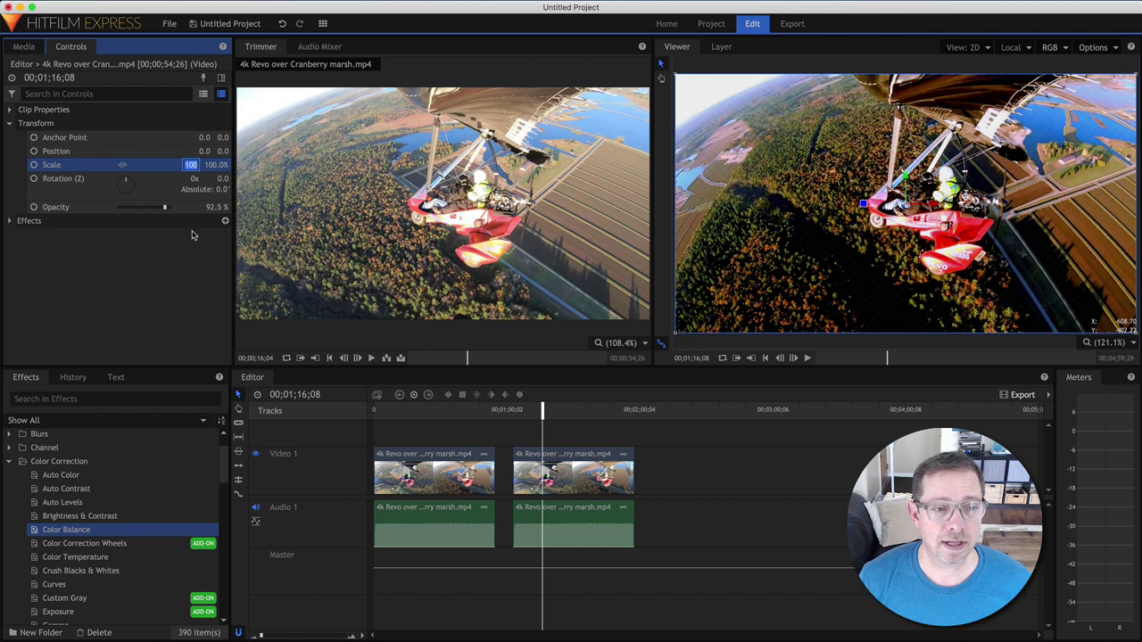
pyautogui.press('BackSpace')
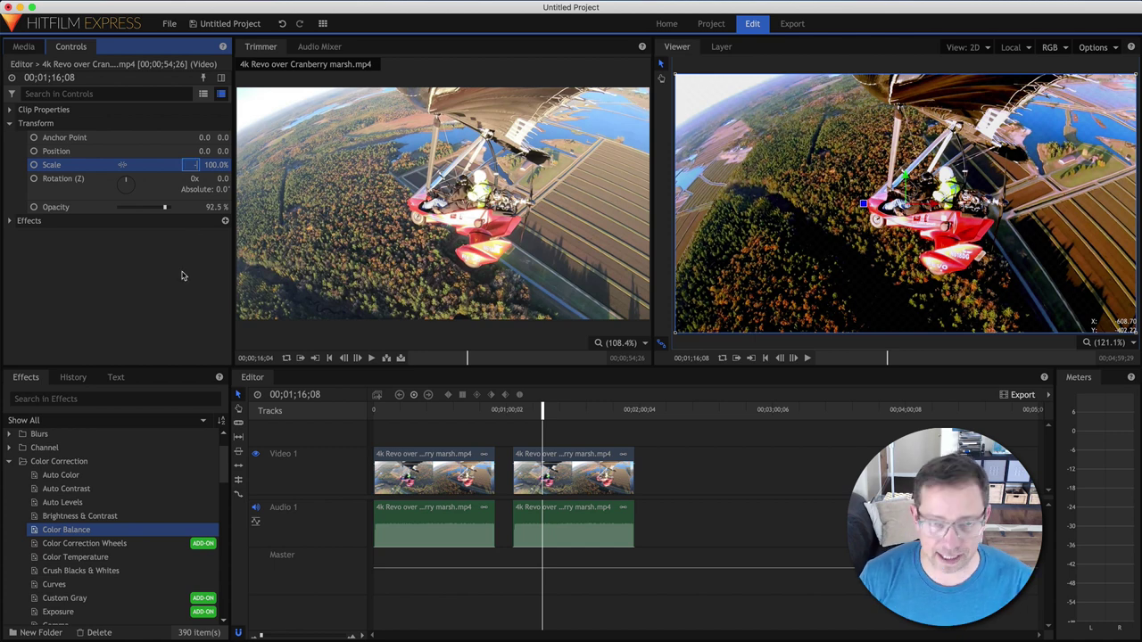
pyautogui.write('-100')
pyautogui.press('Return')
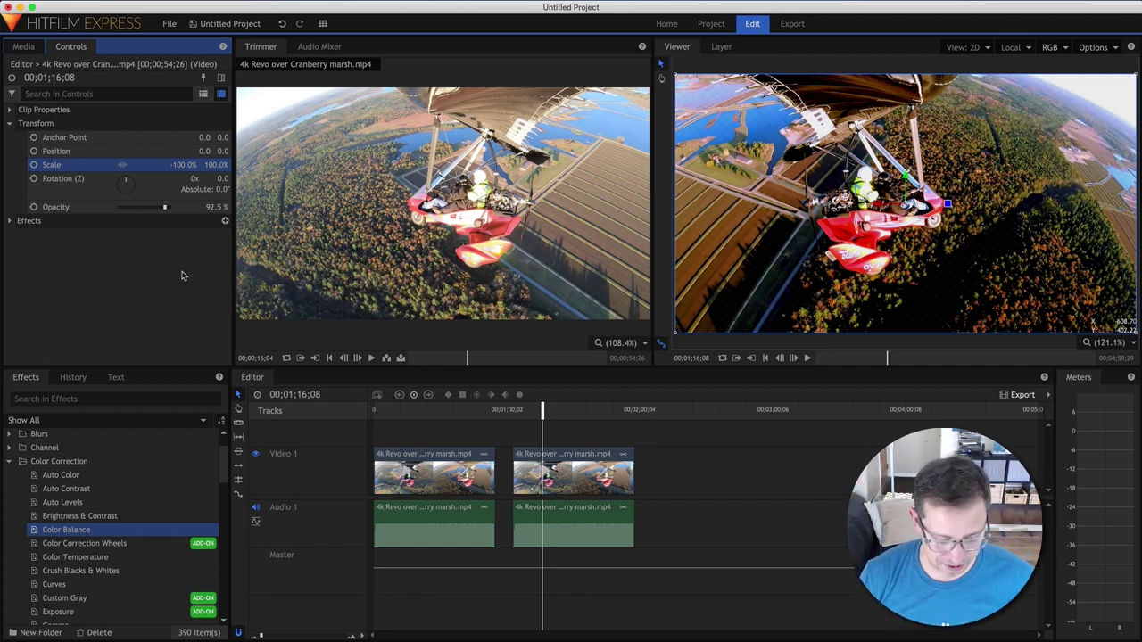
pyautogui.press('super+z')
# - Try turning the pasted clip upside down with a vertical scale of -100%, and undo the change
pyautogui.click(220, 166)
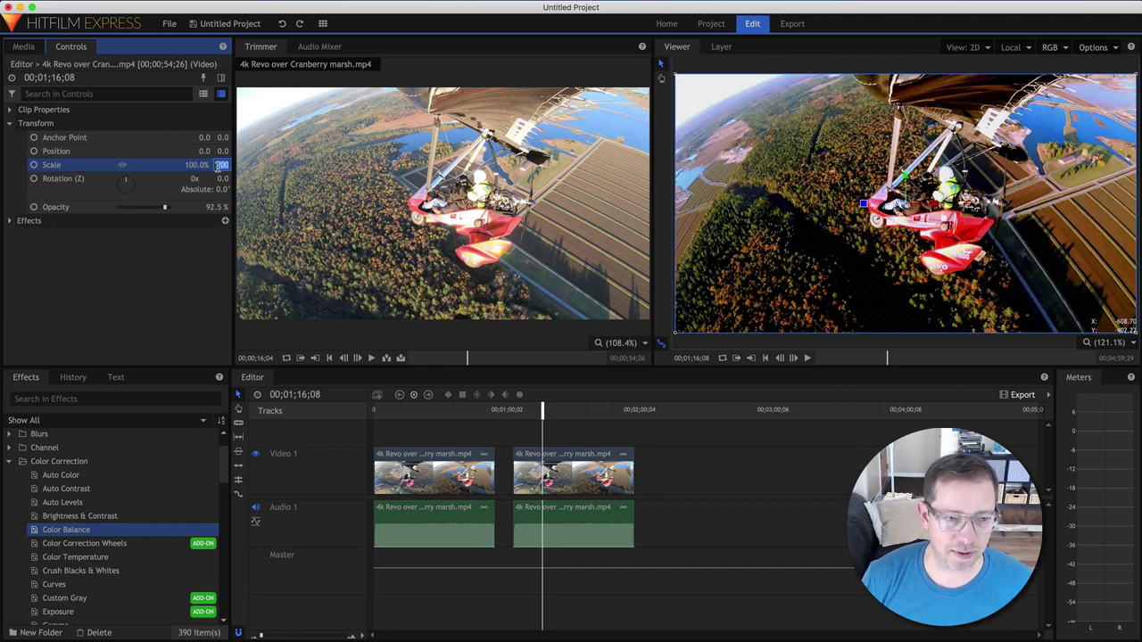
pyautogui.press('BackSpace')
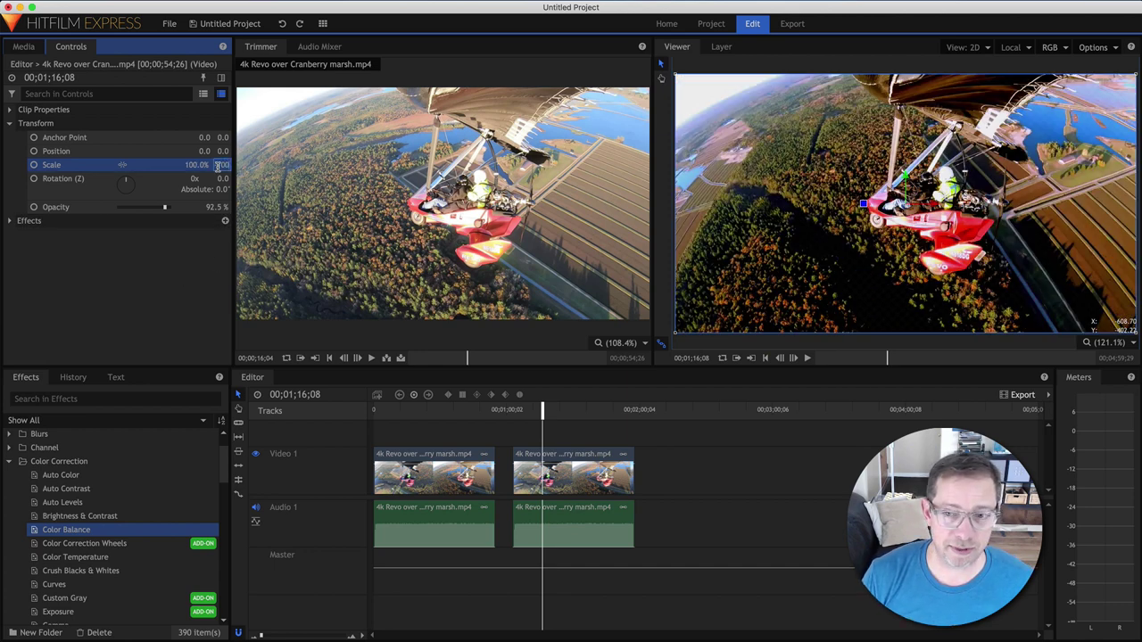
pyautogui.write('-100')
pyautogui.press('Return')
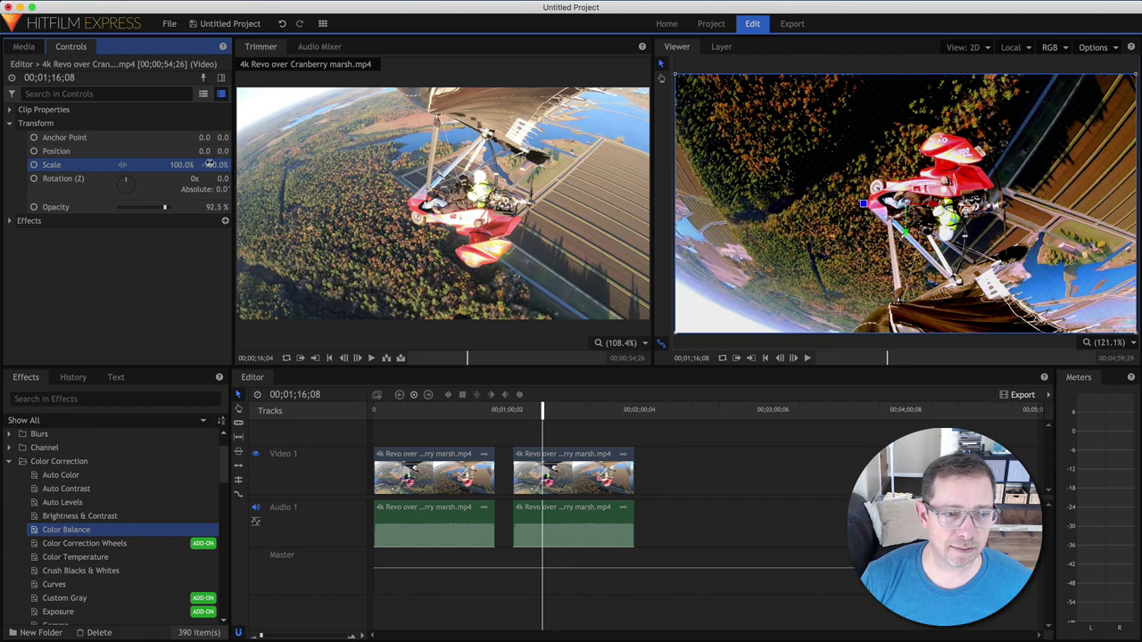
pyautogui.press('super+z')
# - Mirror the pasted clip horizontally by setting its horizontal scale to -100%
pyautogui.click(182, 165)
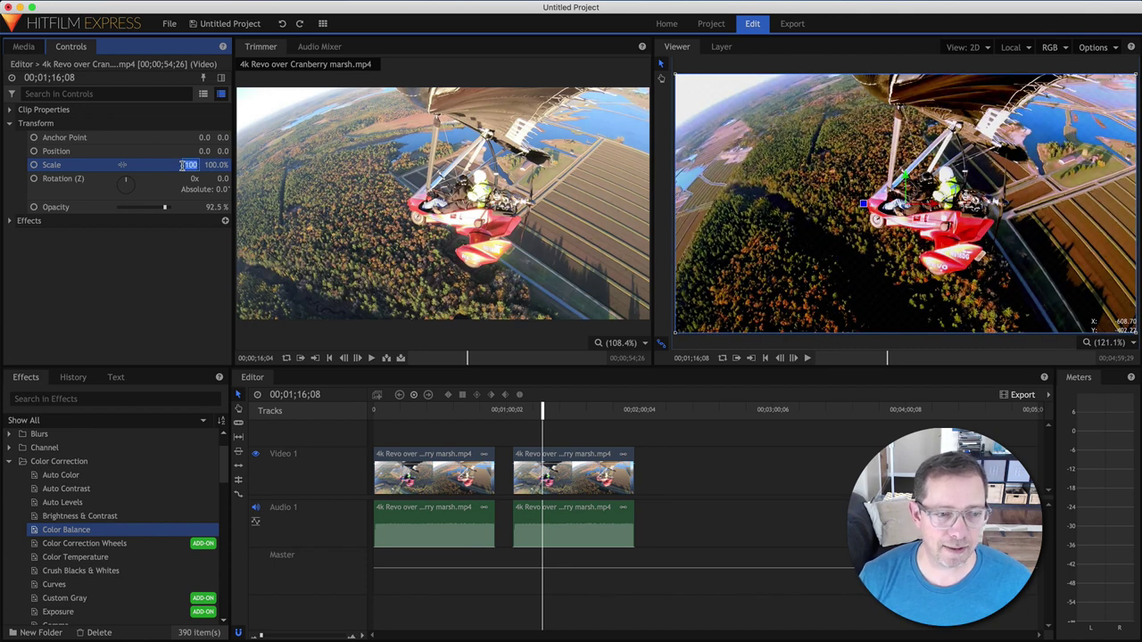
pyautogui.write('-100')
pyautogui.press('Return')
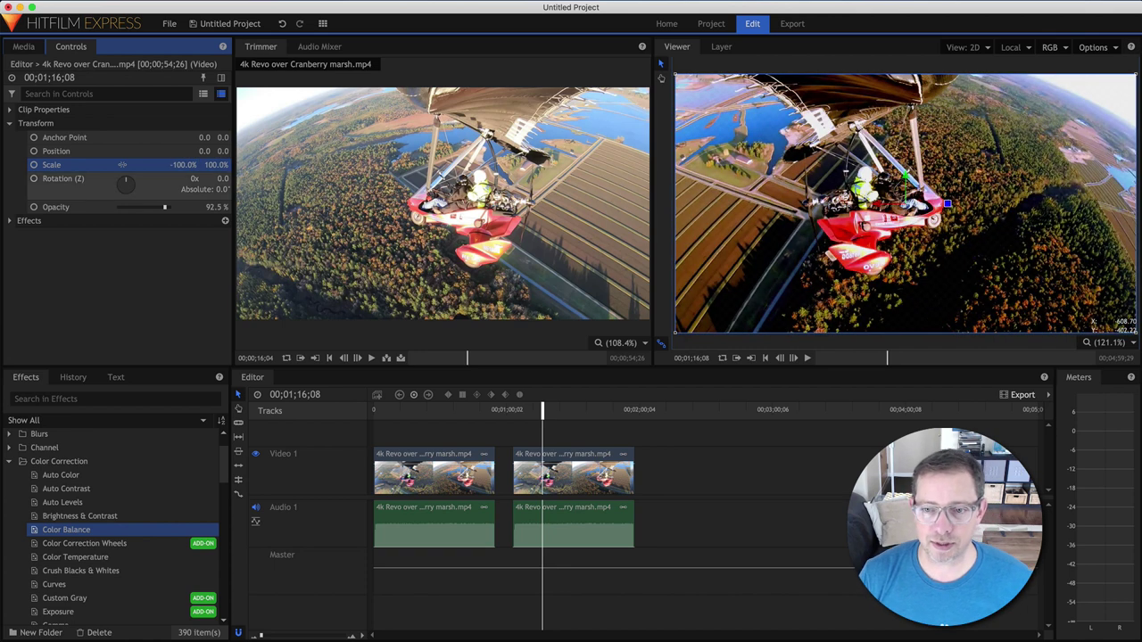
# - Unlink the mirrored clip's audio from its video and delete the audio part from Audio 1
pyautogui.click(669, 487)
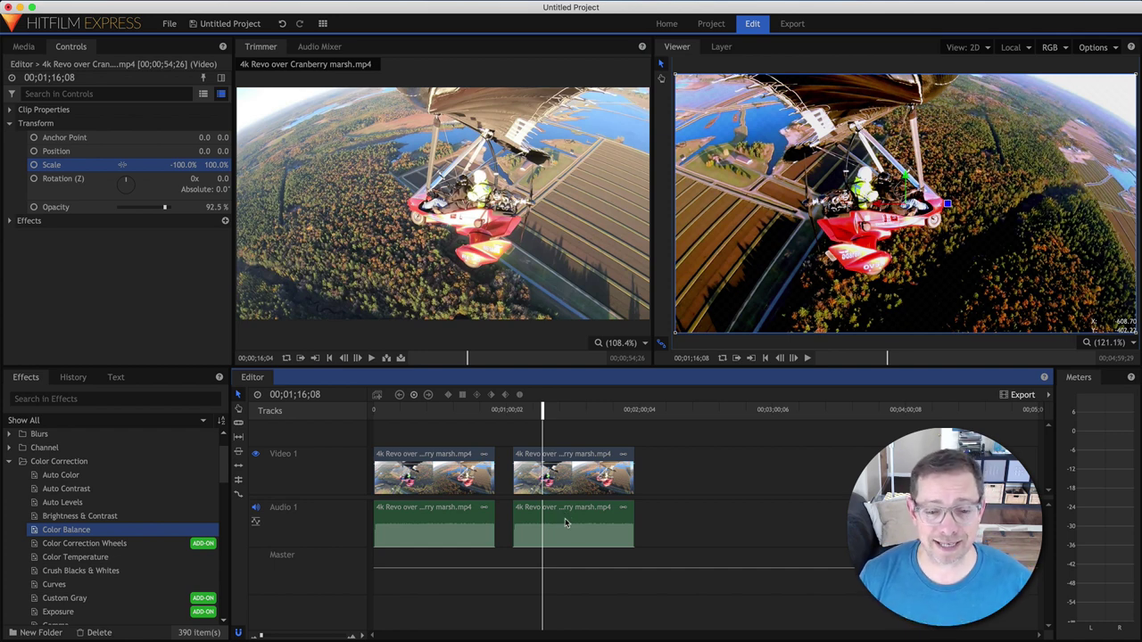
pyautogui.moveTo(696, 516); pyautogui.dragTo(522, 519)
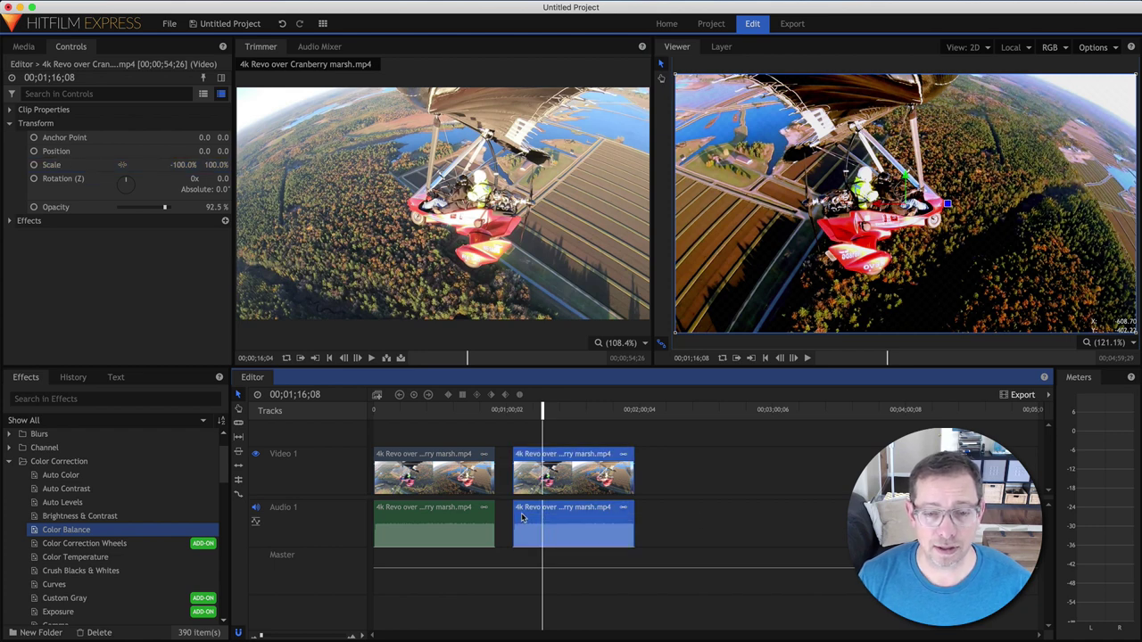
pyautogui.rightClick(523, 517)
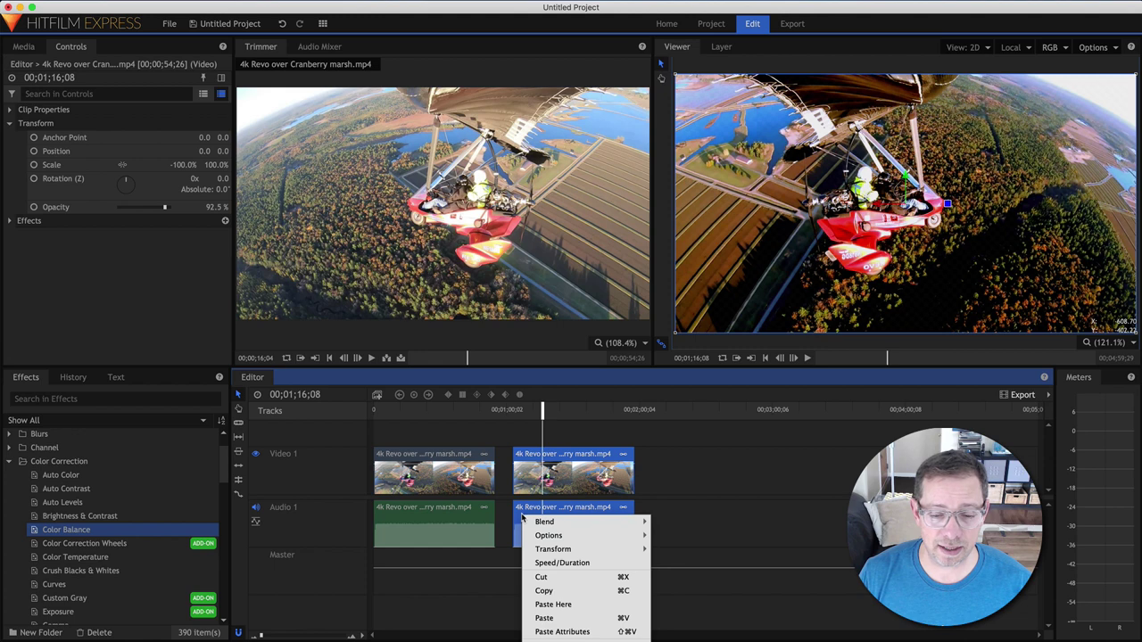
pyautogui.click(702, 456)
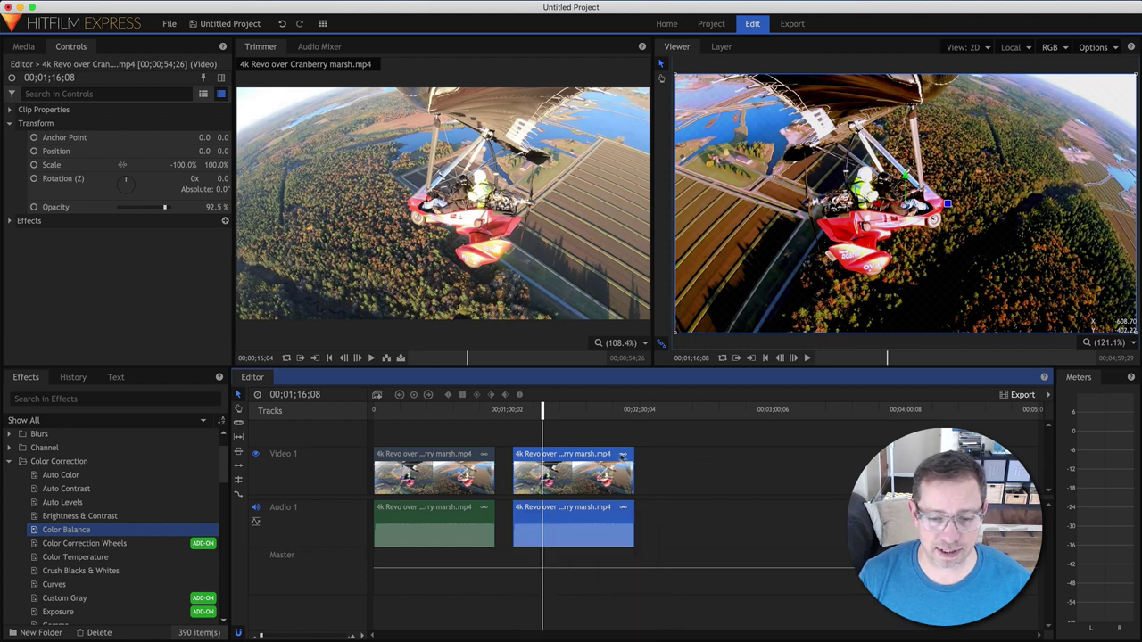
pyautogui.rightClick(610, 455)
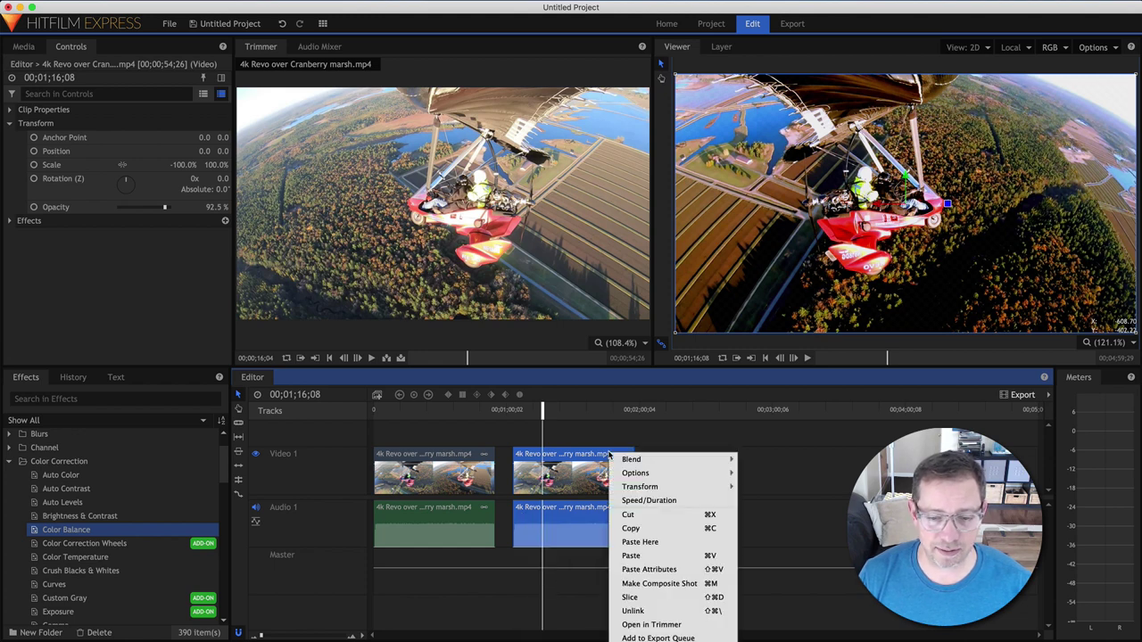
pyautogui.click(643, 612)
pyautogui.click(658, 535)
pyautogui.click(615, 520)
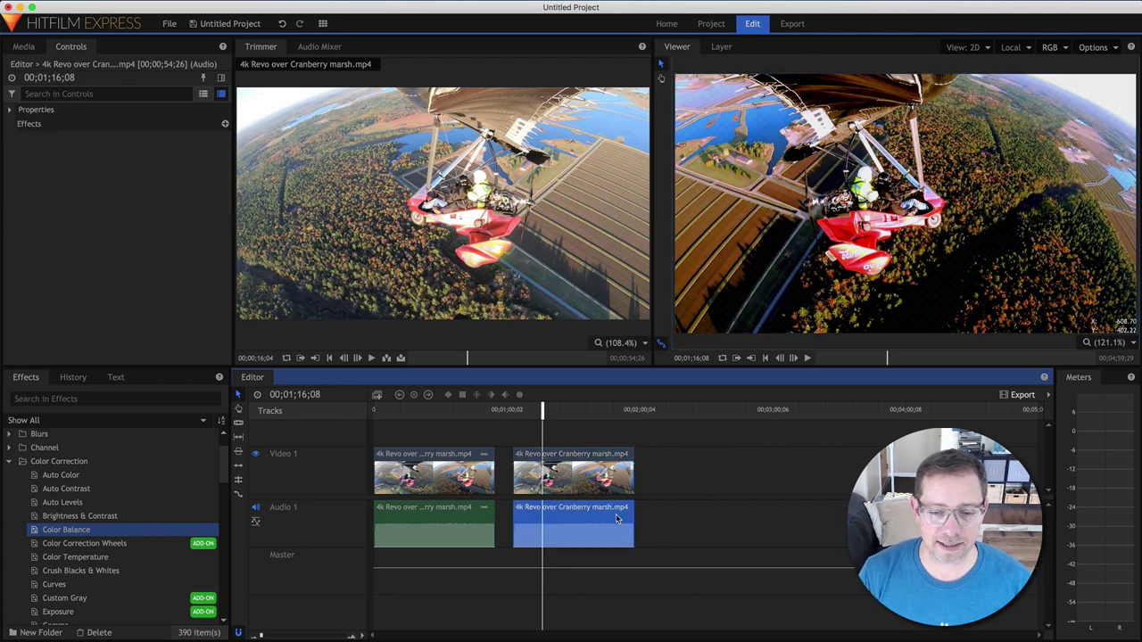
pyautogui.press('Delete')
# - Unlink the original clip's audio from its video and delete the audio part from Audio 1
pyautogui.rightClick(443, 479)
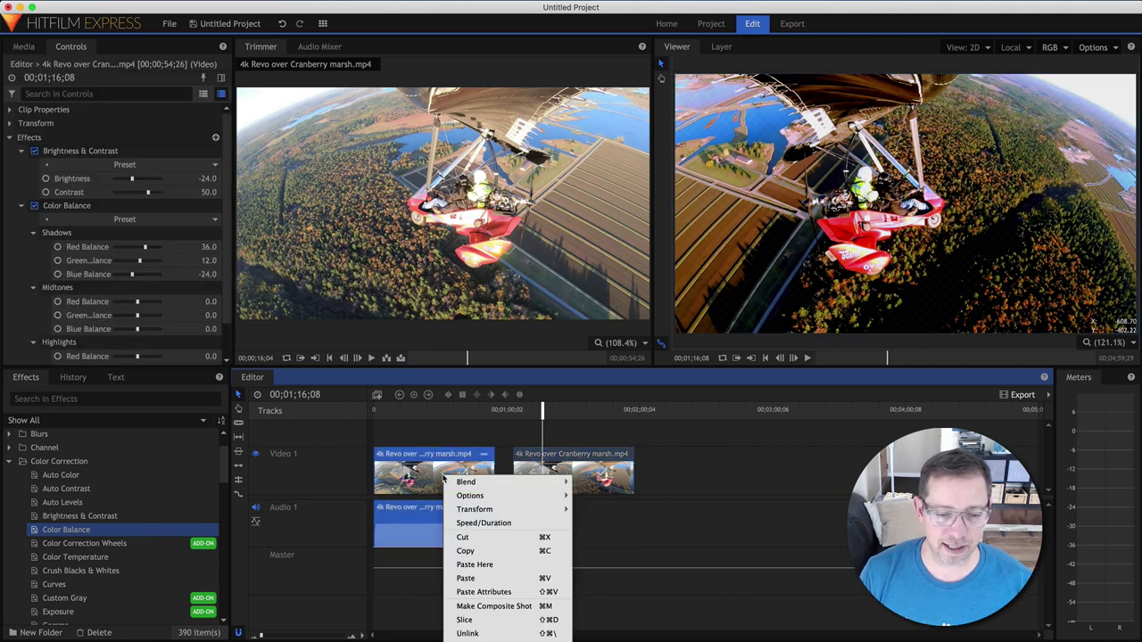
pyautogui.click(480, 633)
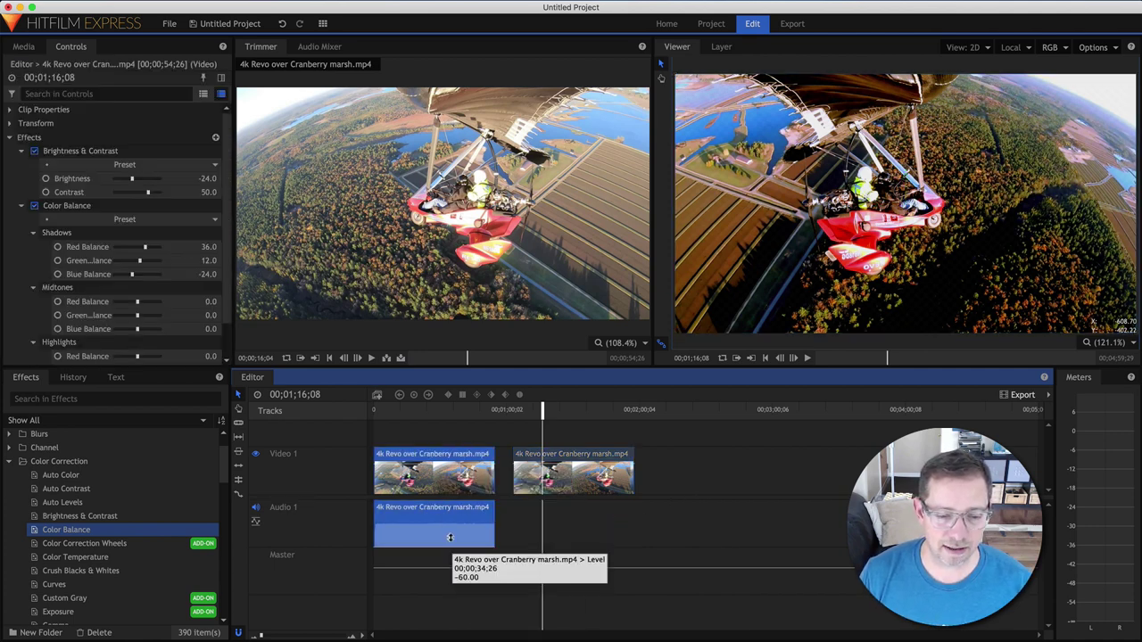
pyautogui.click(530, 526)
pyautogui.click(479, 519)
pyautogui.press('Delete')
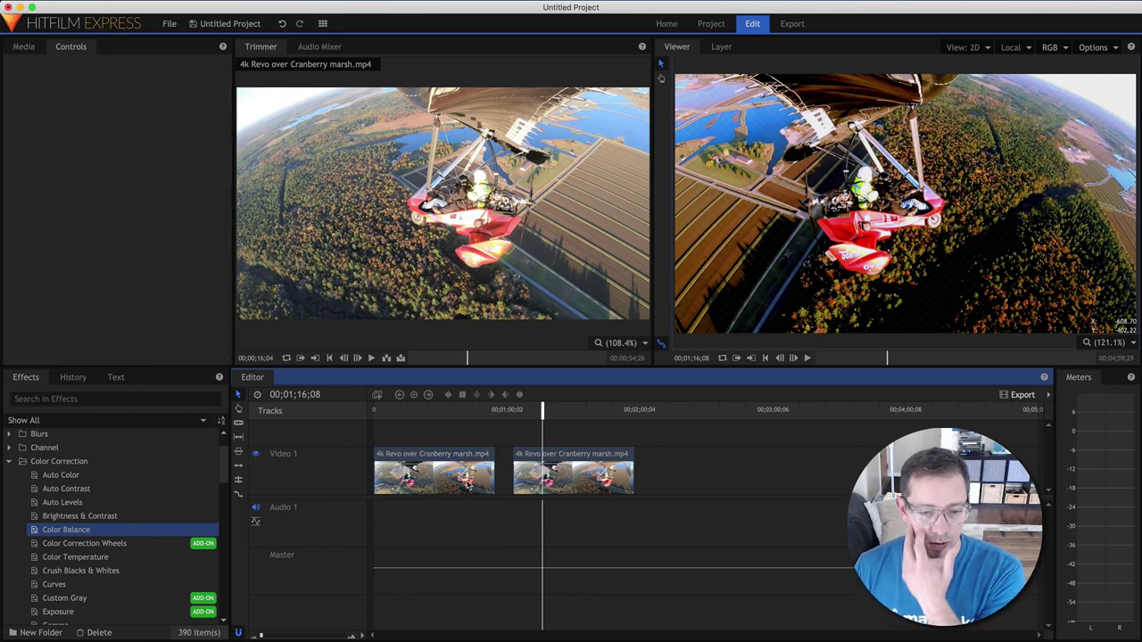
# - Move the mirrored clip up onto a new video track above Video 1, keeping its time position
pyautogui.rightClick(525, 456)
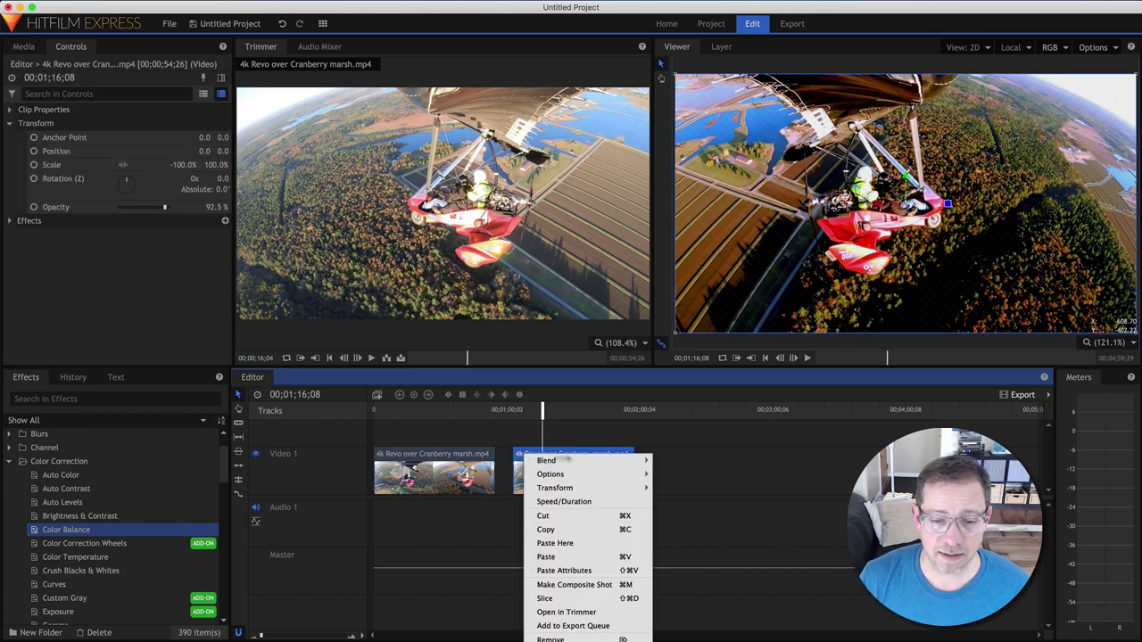
pyautogui.moveTo(583, 456)
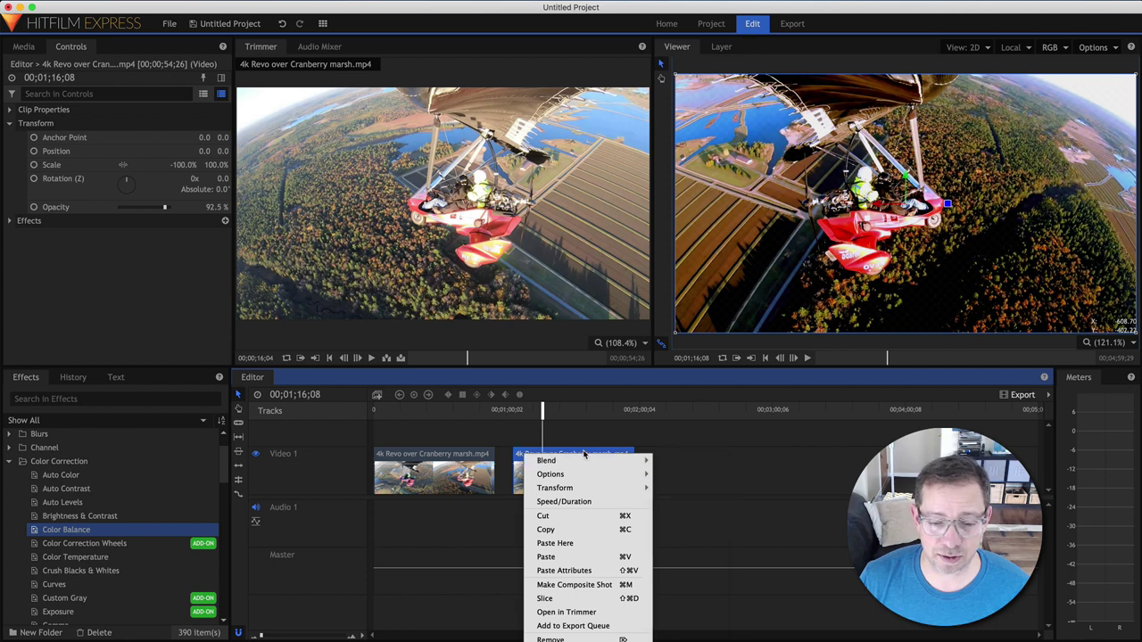
pyautogui.click(583, 437)
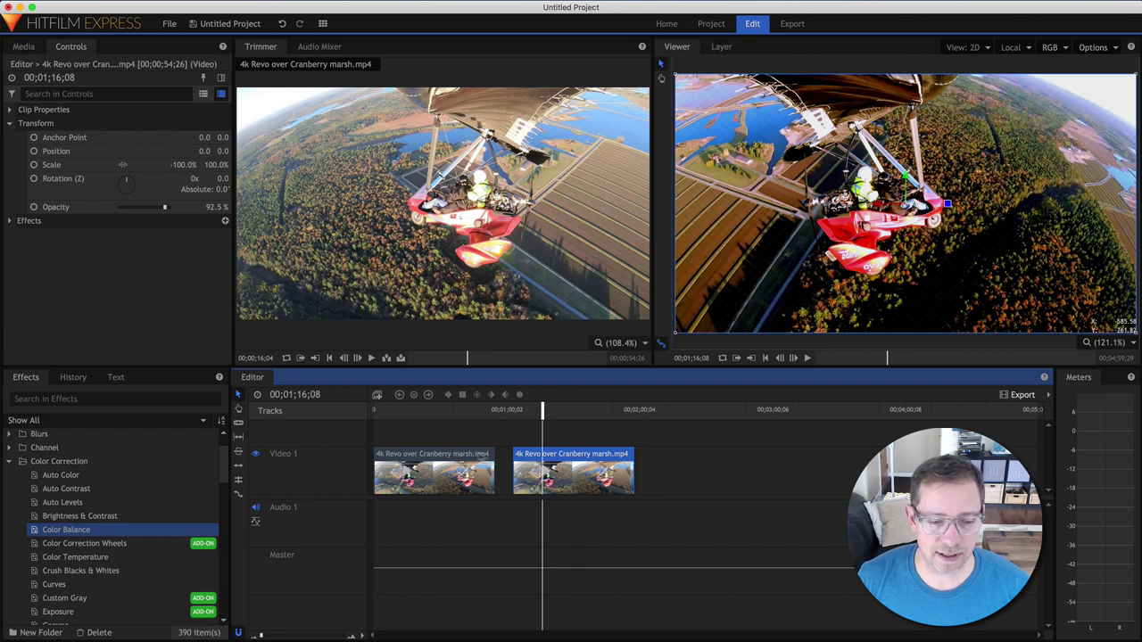
pyautogui.moveTo(542, 457); pyautogui.dragTo(546, 430)
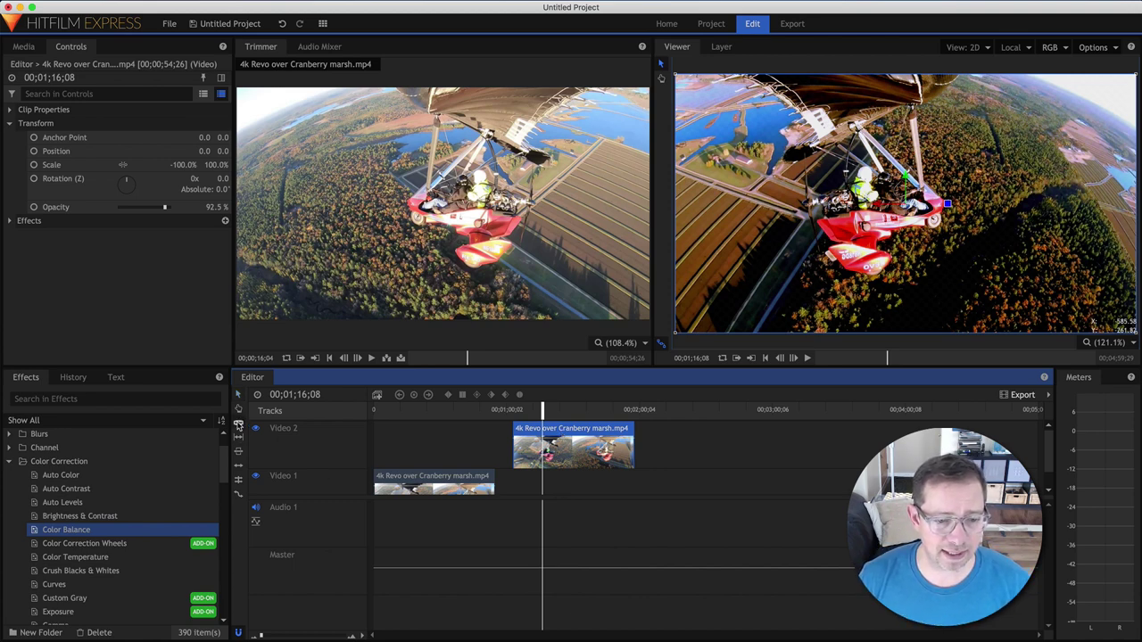
# - Slice the mirrored clip on Video 2 and the original clip on Video 1 into three pieces each
pyautogui.click(542, 435)
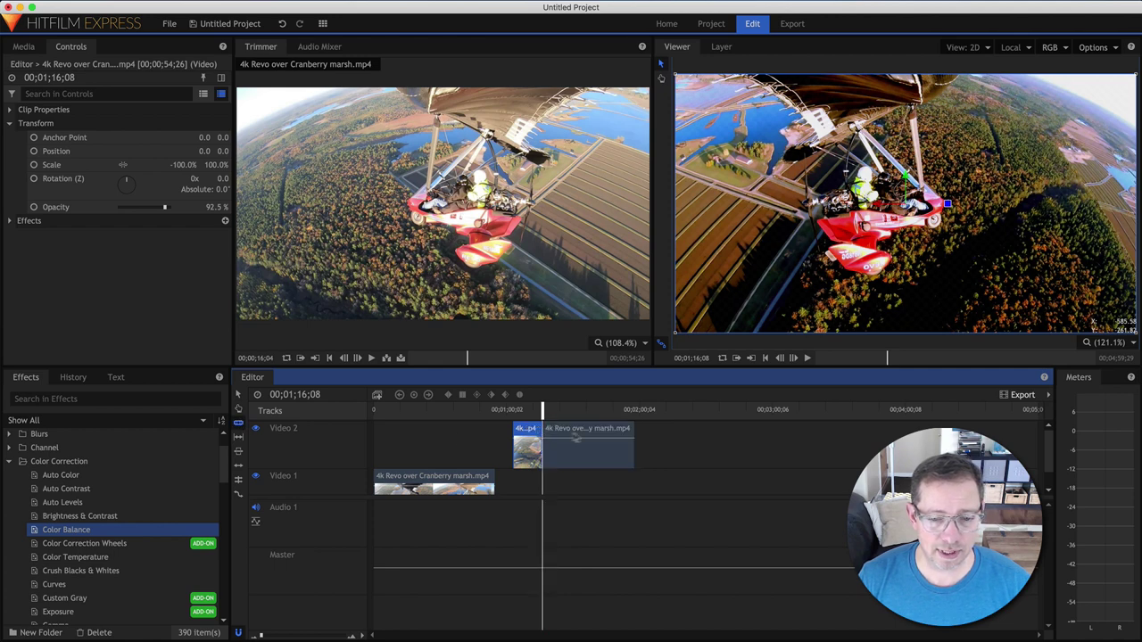
pyautogui.click(586, 437)
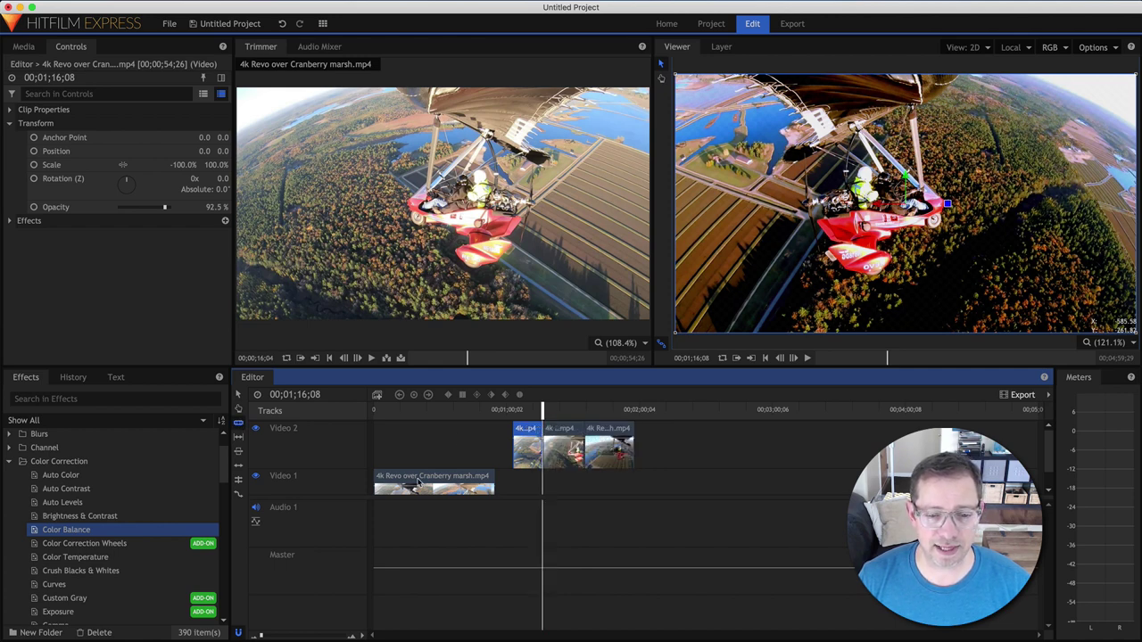
pyautogui.moveTo(431, 475); pyautogui.dragTo(423, 465)
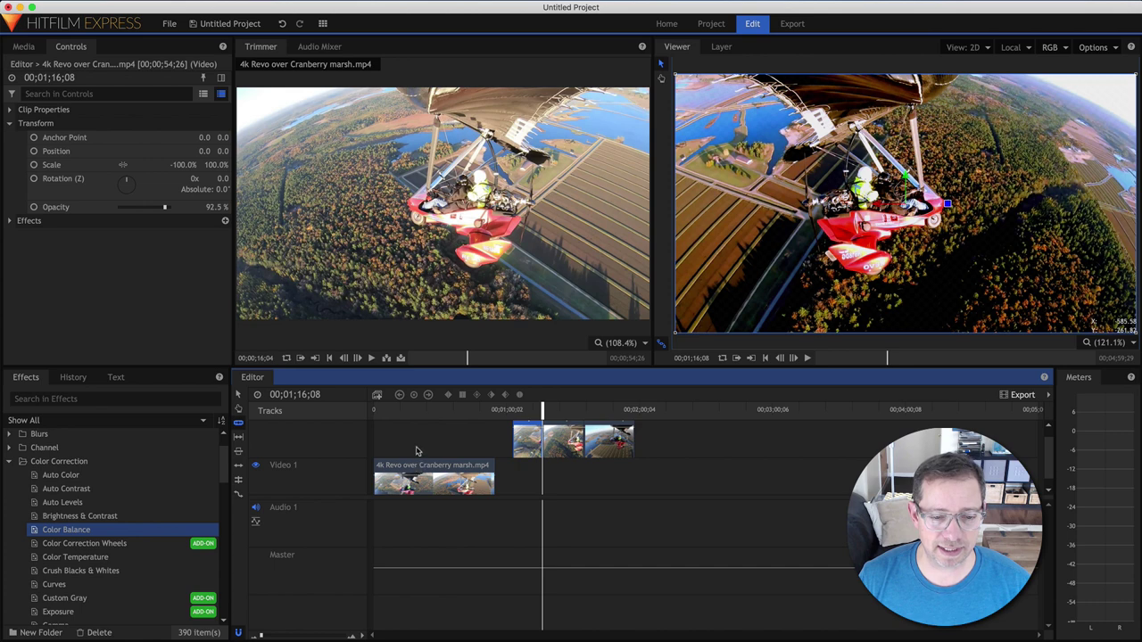
pyautogui.click(419, 473)
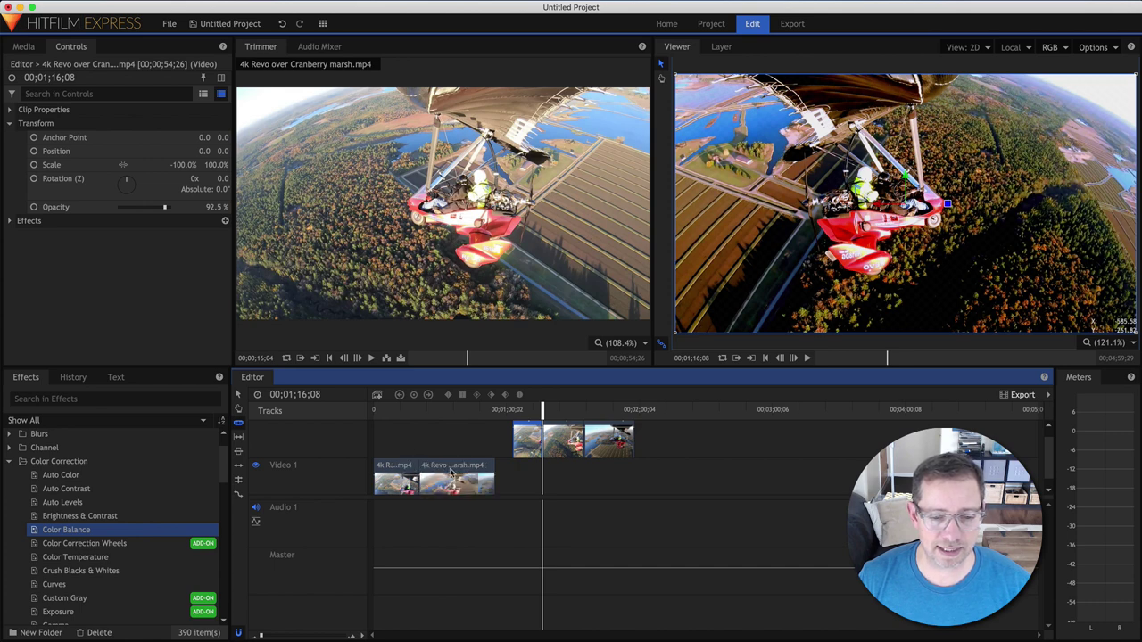
pyautogui.click(451, 473)
pyautogui.press('v')
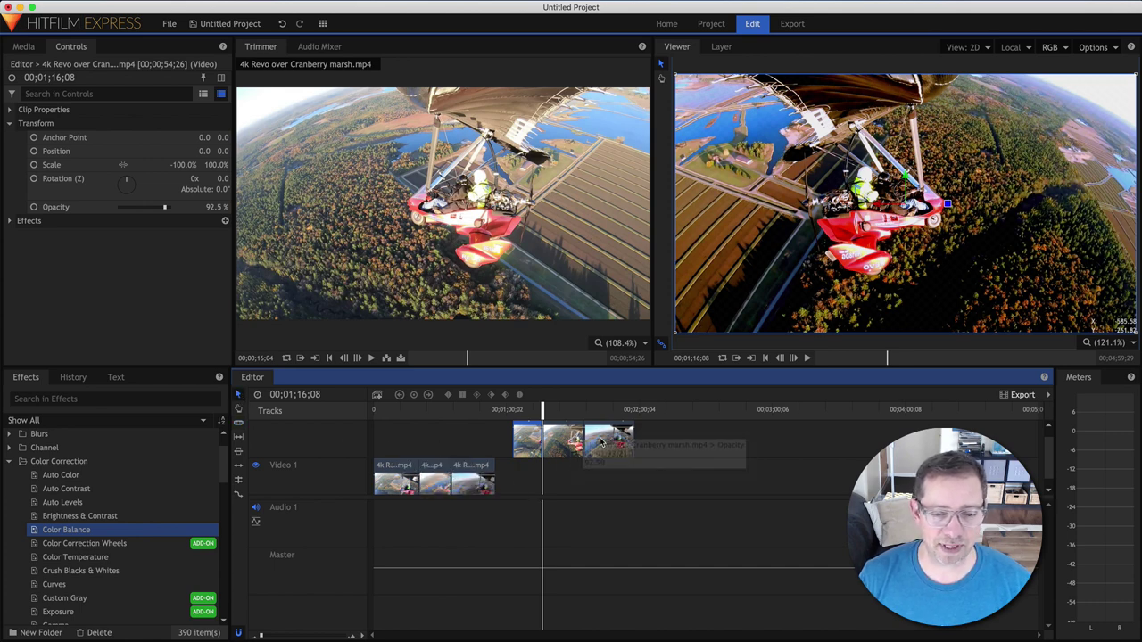
# - Move the mirrored slices down to Video 1 and arrange all the original and mirrored slices end to end as one continuous sequence
pyautogui.moveTo(473, 480); pyautogui.dragTo(807, 477)
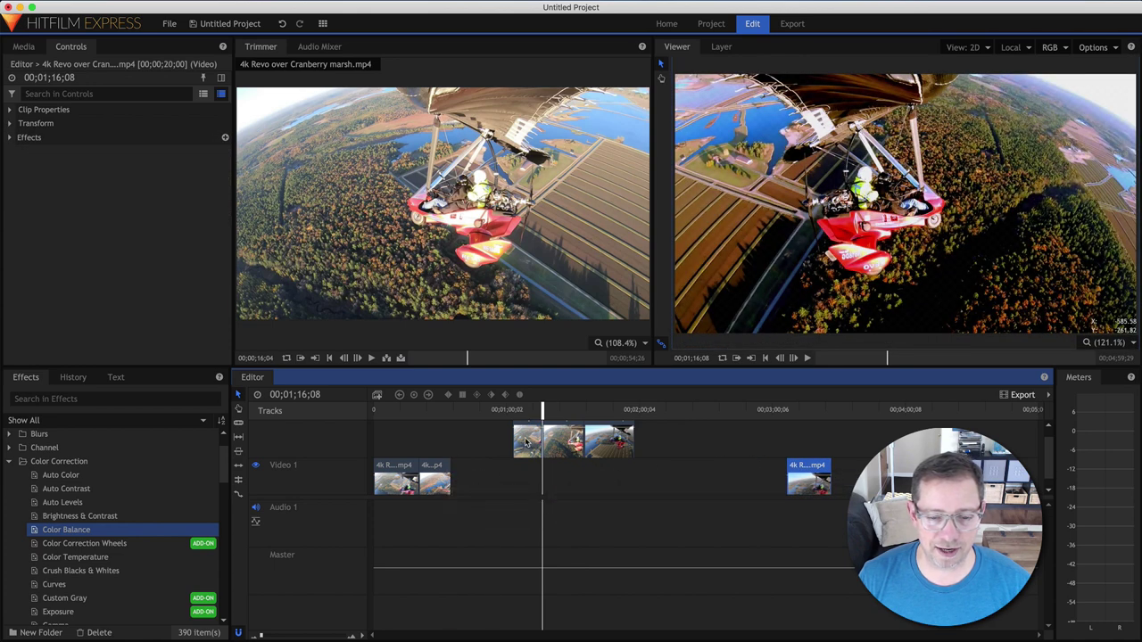
pyautogui.moveTo(527, 442); pyautogui.dragTo(497, 473)
pyautogui.moveTo(454, 439)
pyautogui.mouseDown()
pyautogui.moveTo(455, 479)
pyautogui.moveTo(430, 480)
pyautogui.moveTo(457, 460)
pyautogui.mouseUp()
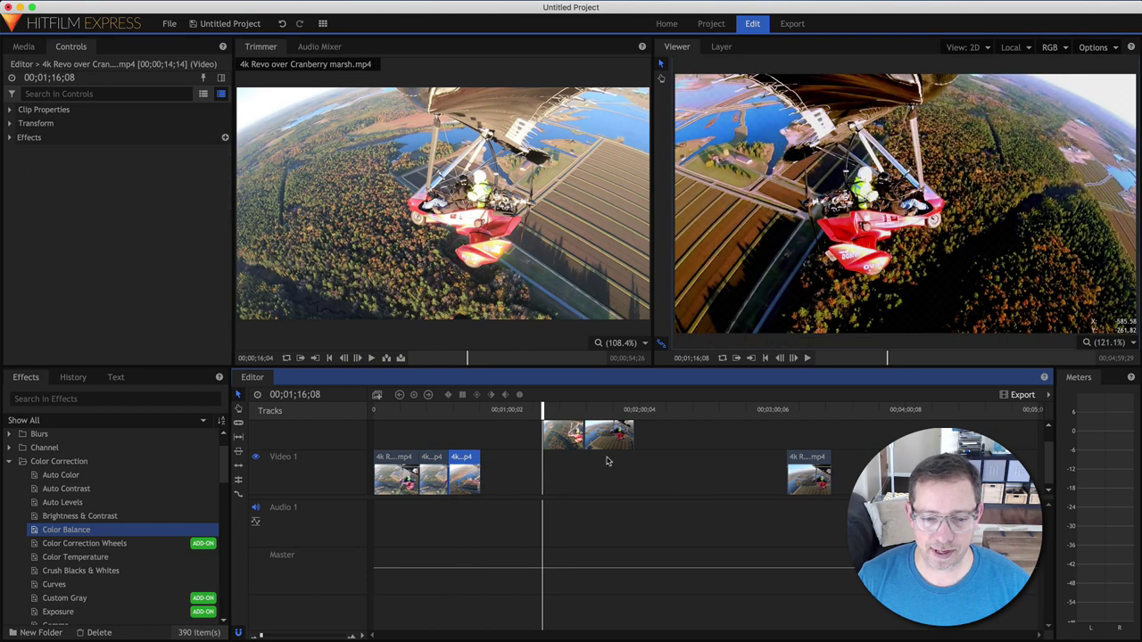
pyautogui.moveTo(564, 437); pyautogui.dragTo(505, 473)
pyautogui.moveTo(803, 469); pyautogui.dragTo(581, 467)
# - Play the assembled sequence from the start and at several later points to check the view changes between slices
pyautogui.moveTo(441, 413); pyautogui.dragTo(368, 415)
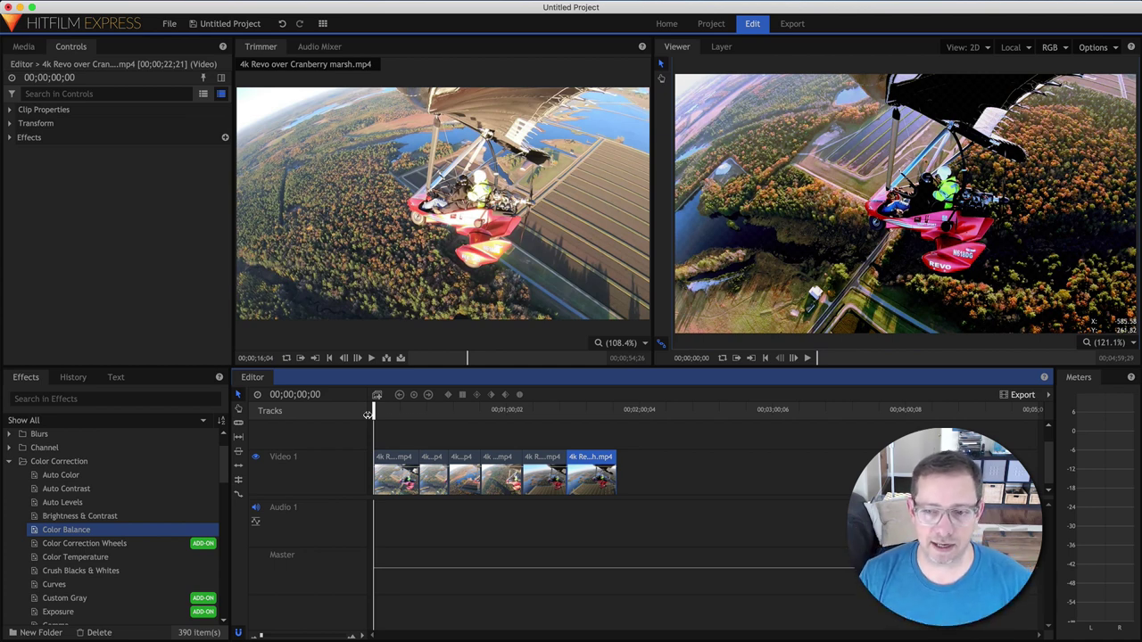
pyautogui.press('space')
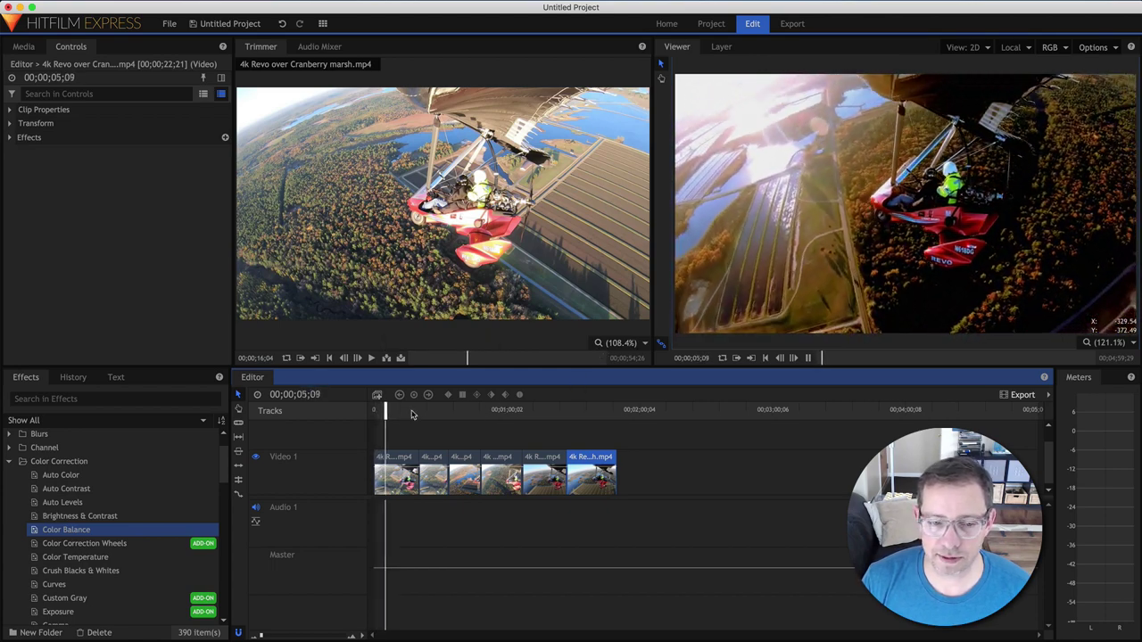
pyautogui.click(411, 413)
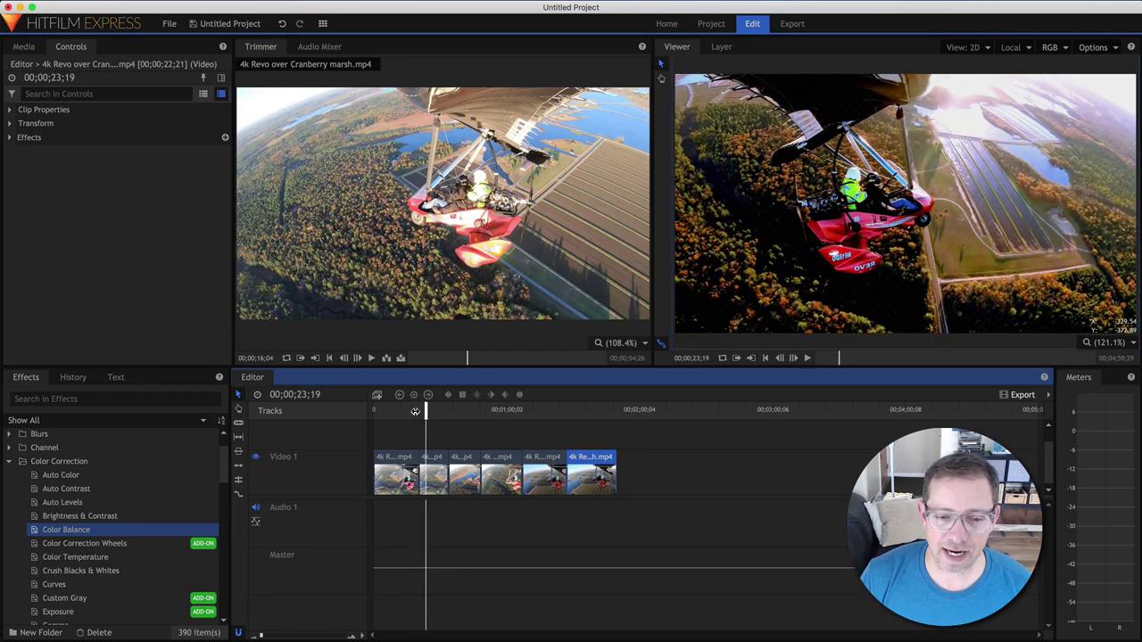
pyautogui.moveTo(415, 412); pyautogui.dragTo(405, 410)
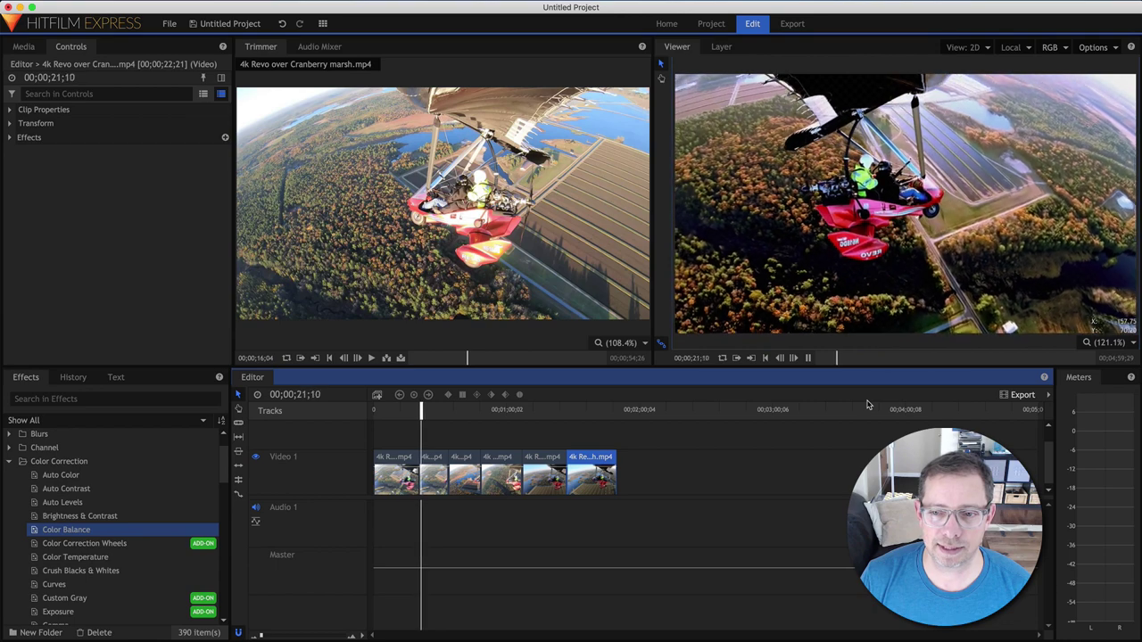
pyautogui.click(475, 410)
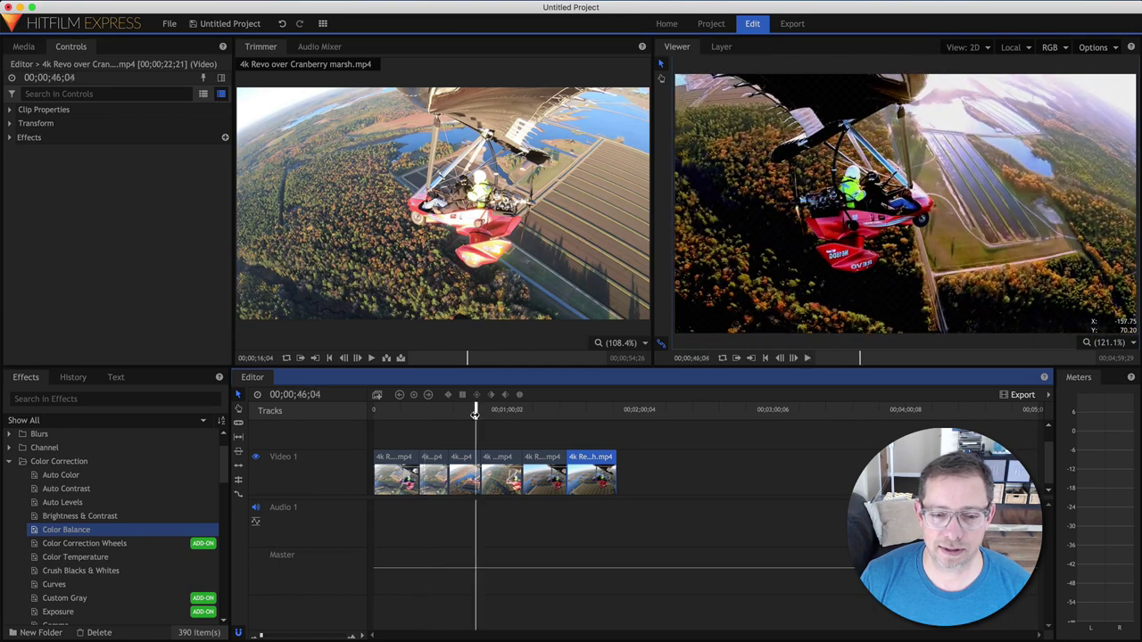
pyautogui.press('space')
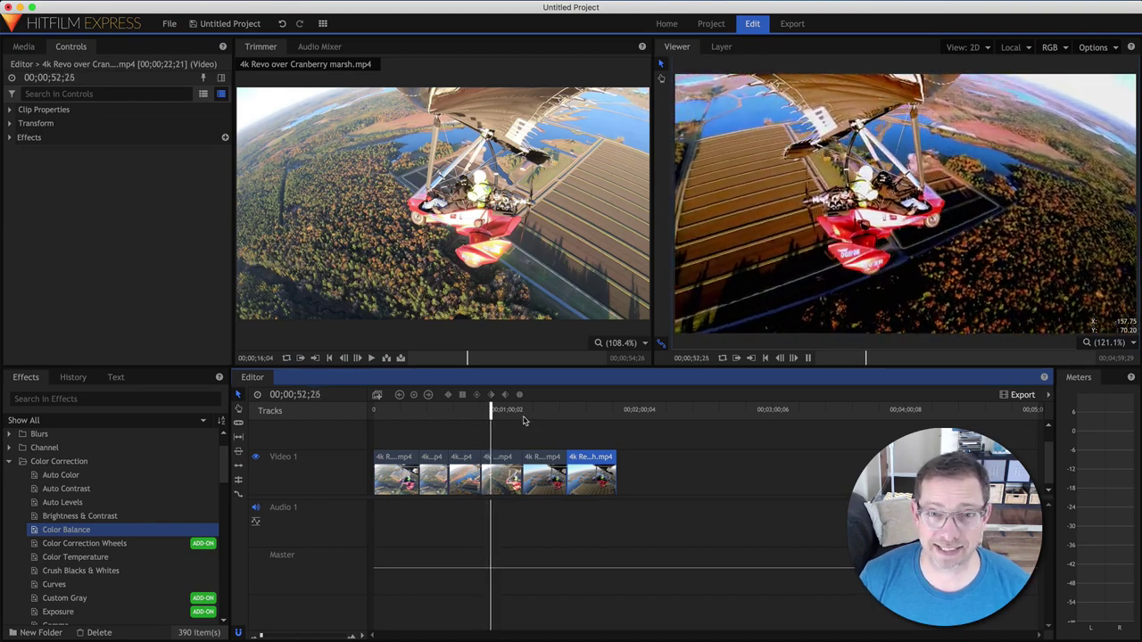
pyautogui.press('space')
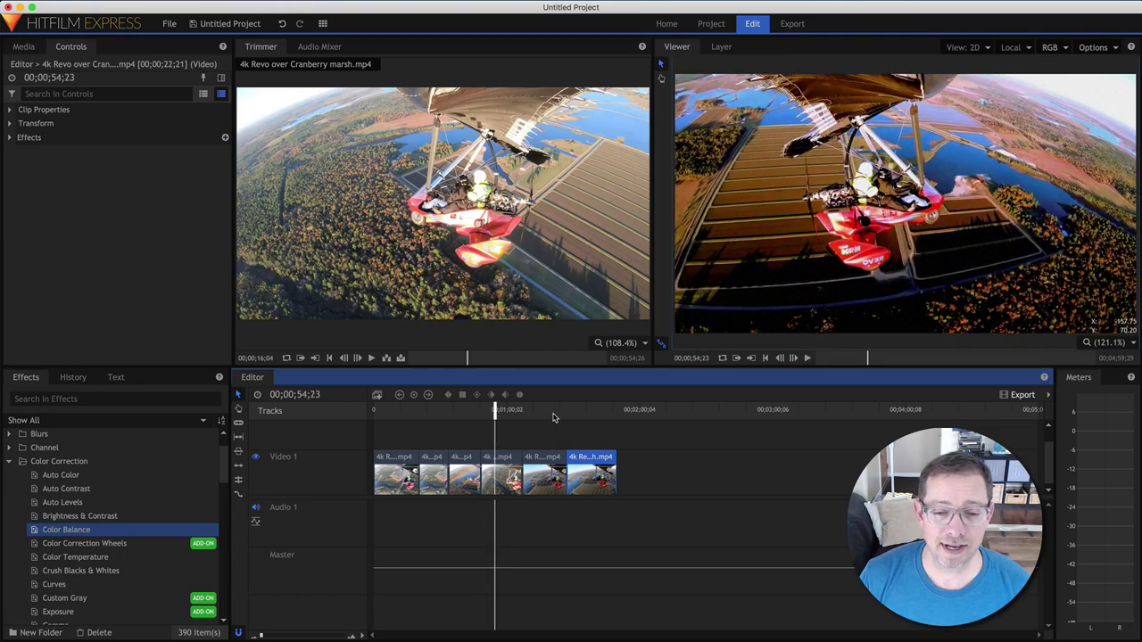
pyautogui.click(559, 417)
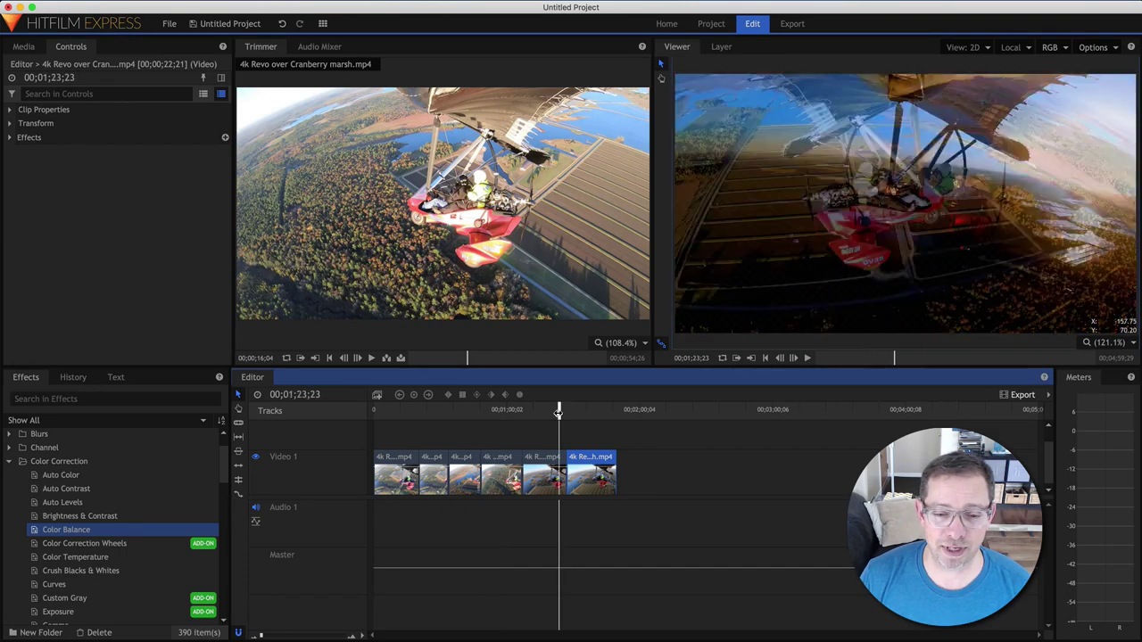
pyautogui.press('space')
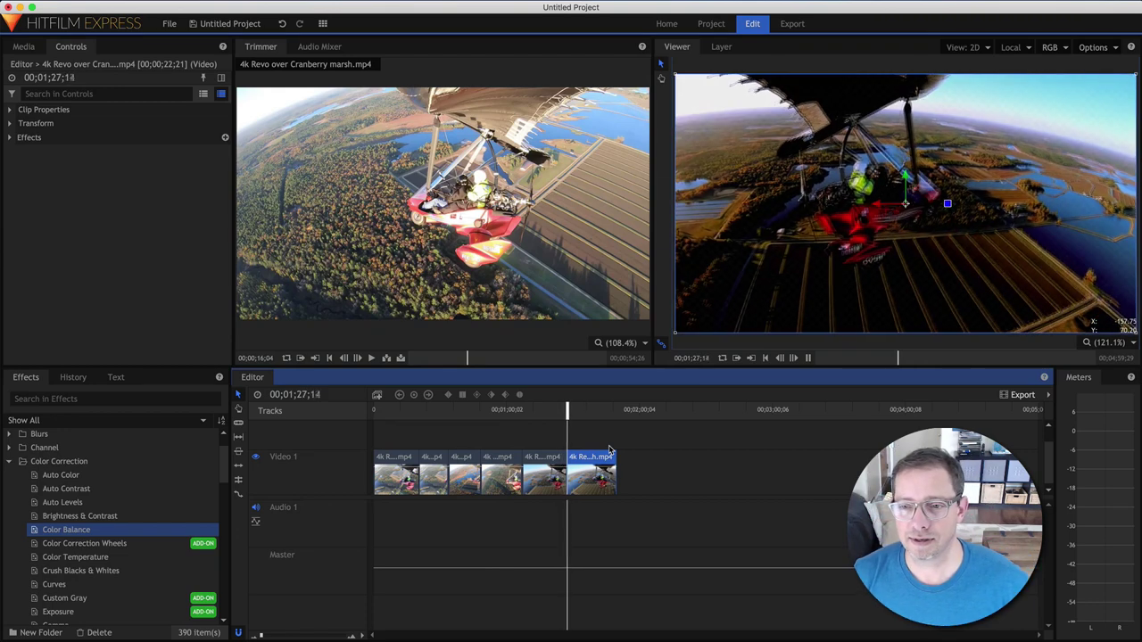
pyautogui.press('space')
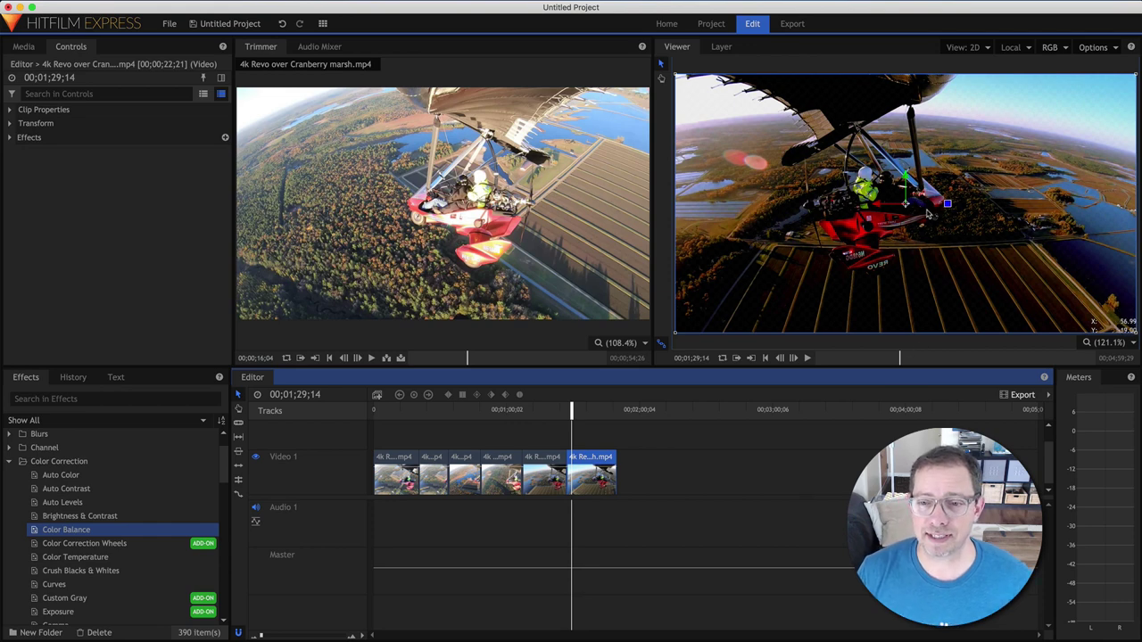
# - Compare the last slice on Video 1 with its Brightness & Contrast effect disabled and enabled
pyautogui.moveTo(674, 462); pyautogui.dragTo(396, 455)
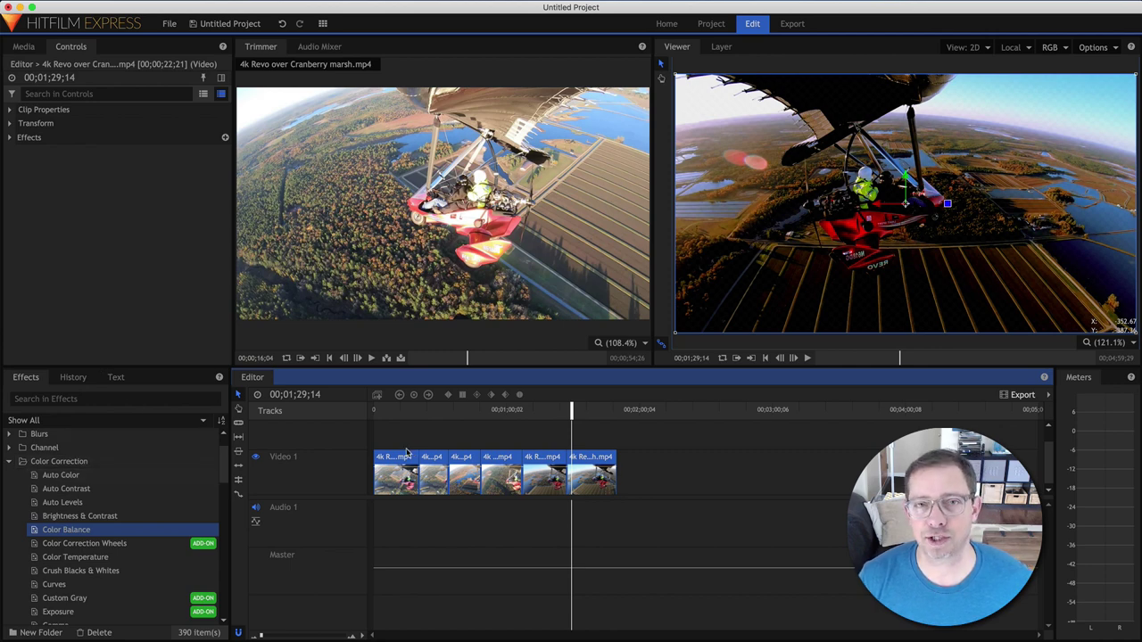
pyautogui.click(660, 449)
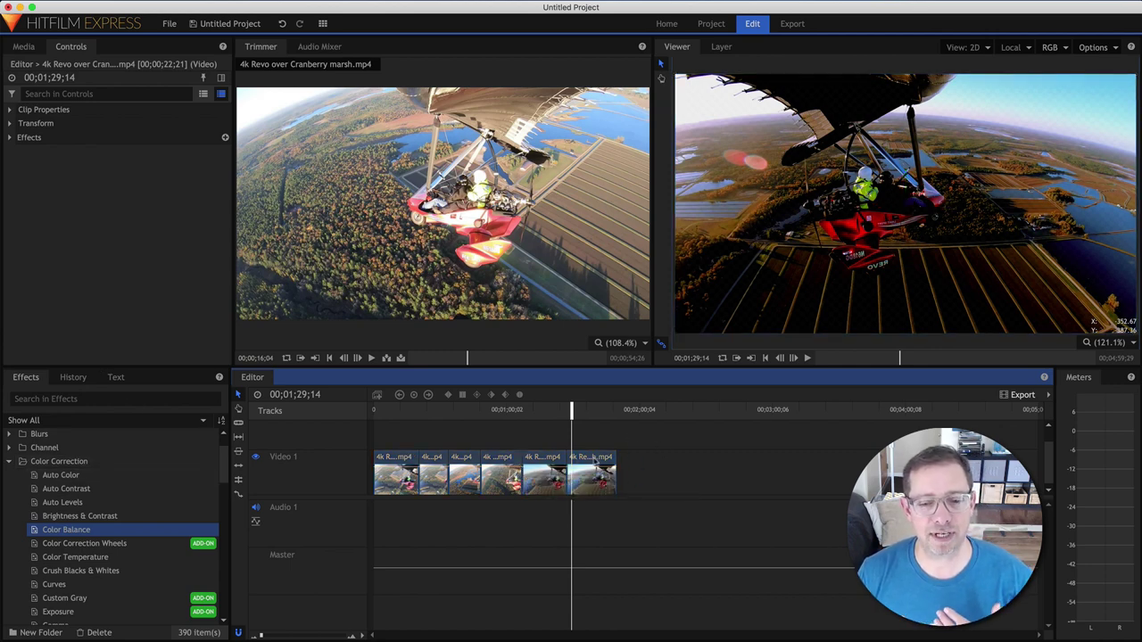
pyautogui.click(596, 462)
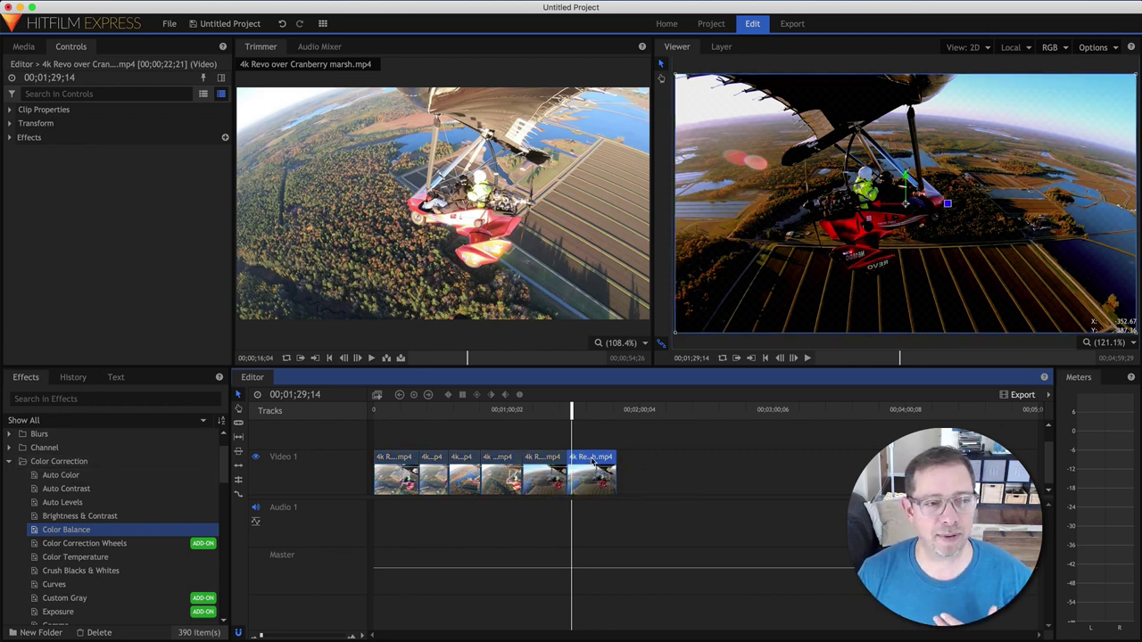
pyautogui.click(10, 138)
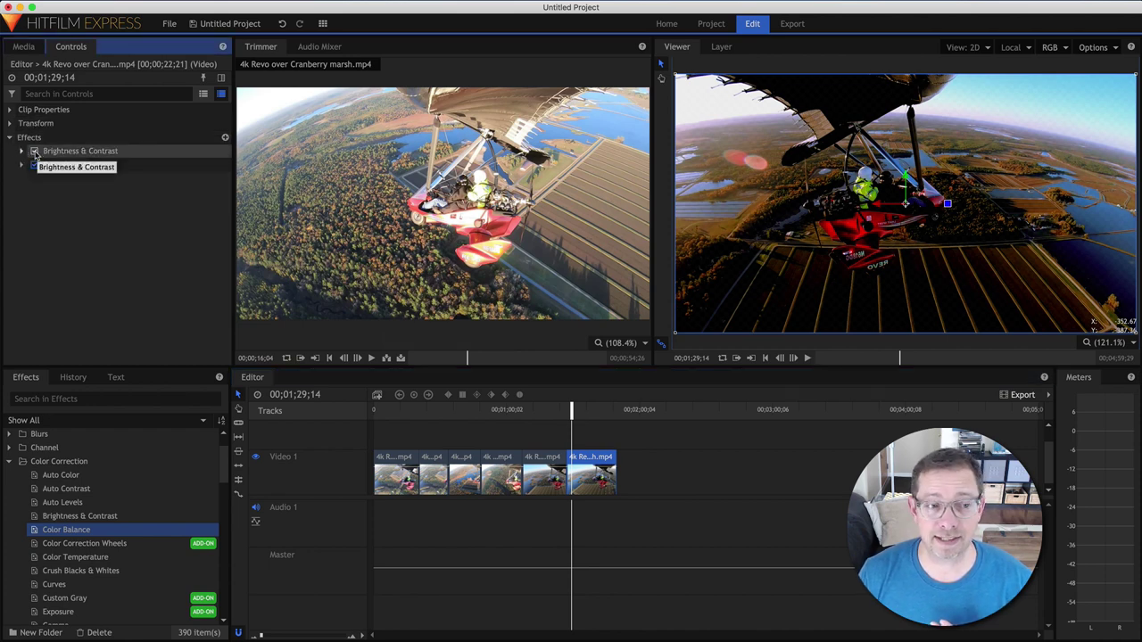
pyautogui.click(34, 152)
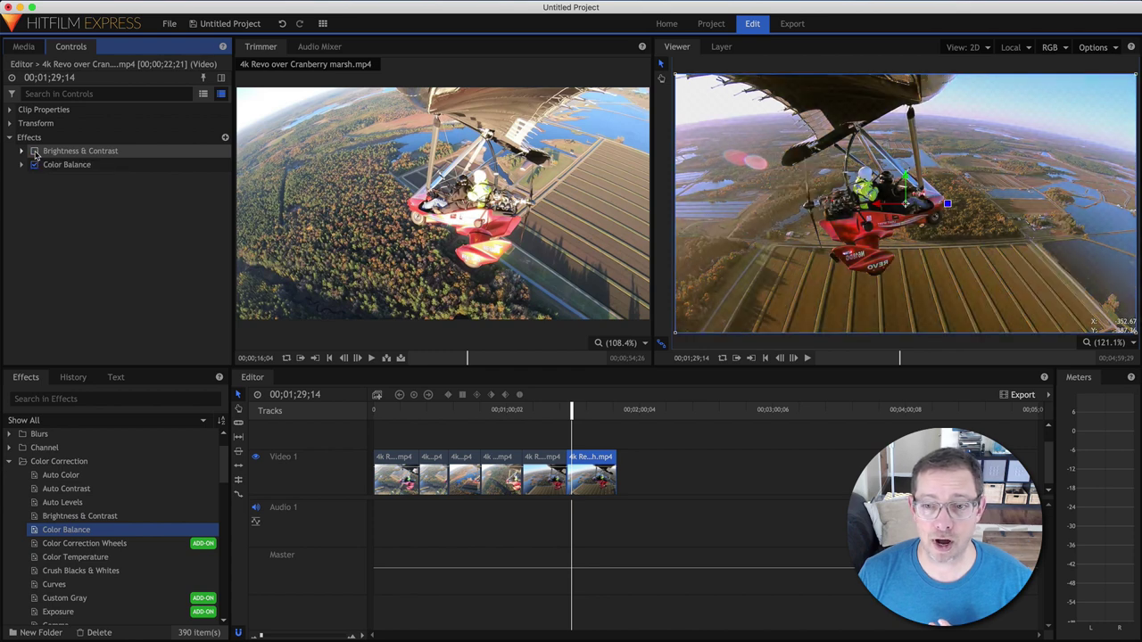
pyautogui.click(34, 152)
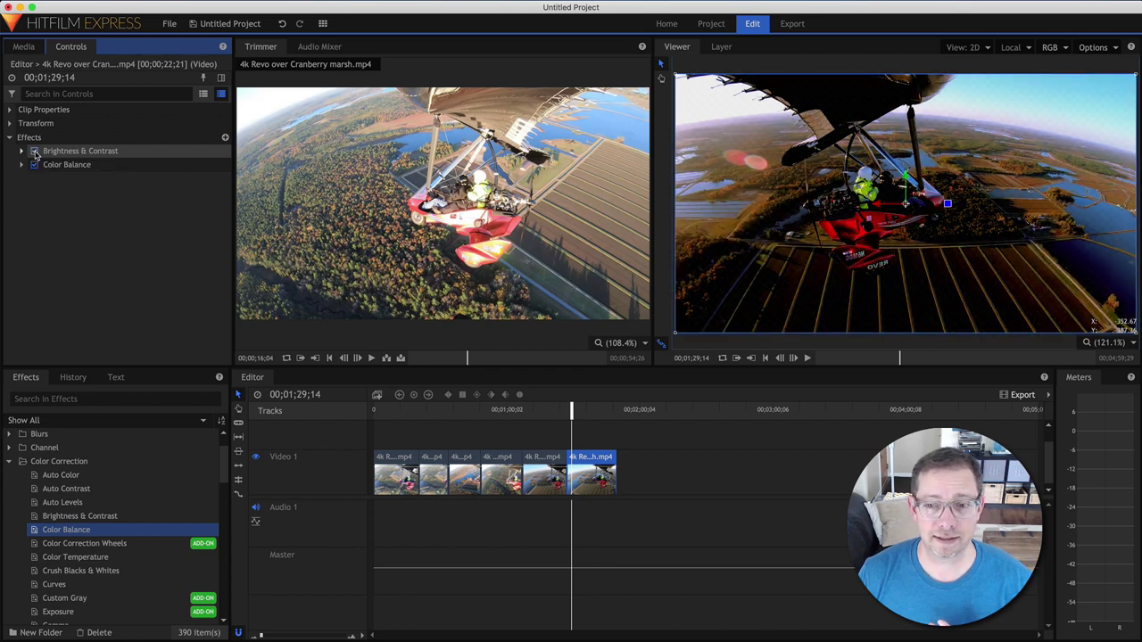
pyautogui.click(34, 152)
pyautogui.click(33, 151)
# - Set the last slice's Brightness to -8 and Contrast to 30 in its Brightness & Contrast effect
pyautogui.click(22, 152)
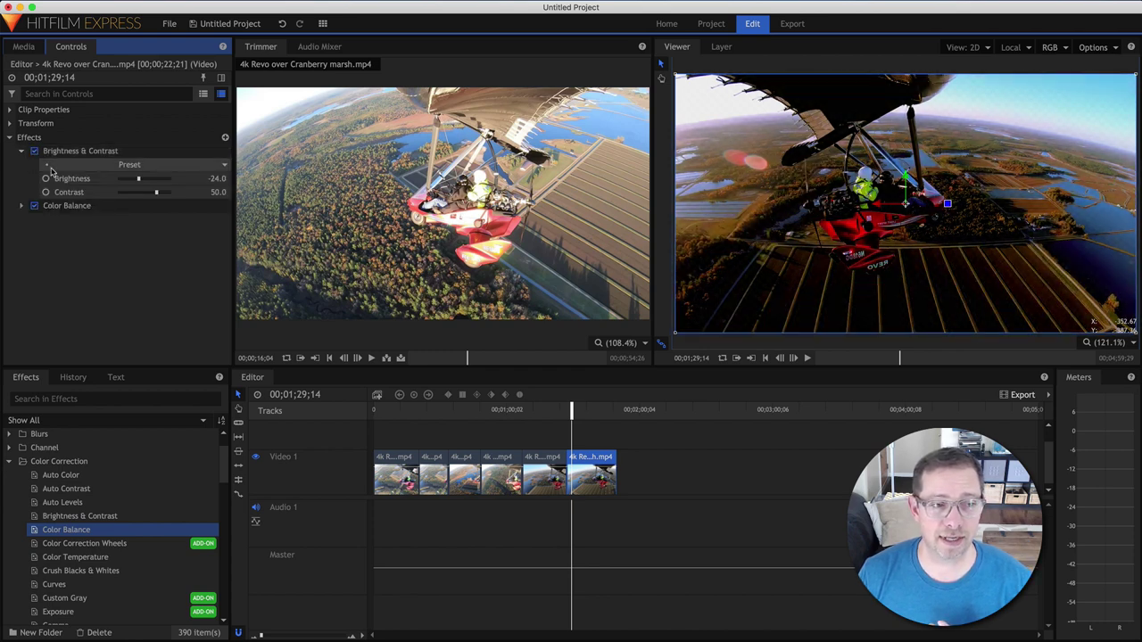
pyautogui.moveTo(139, 182); pyautogui.dragTo(153, 194)
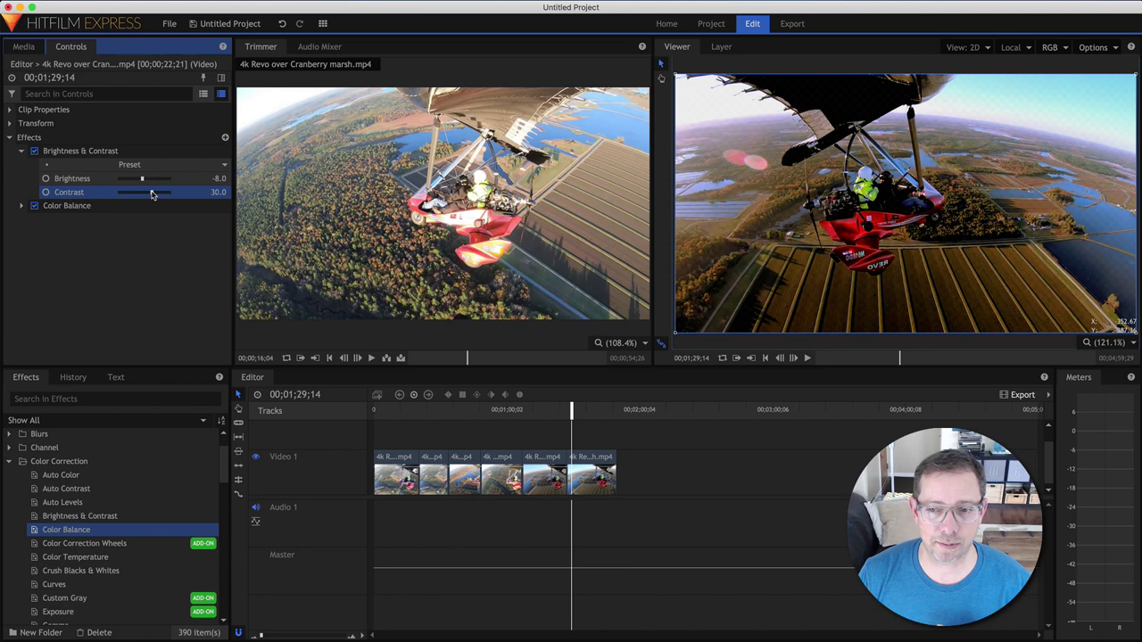
pyautogui.click(673, 446)
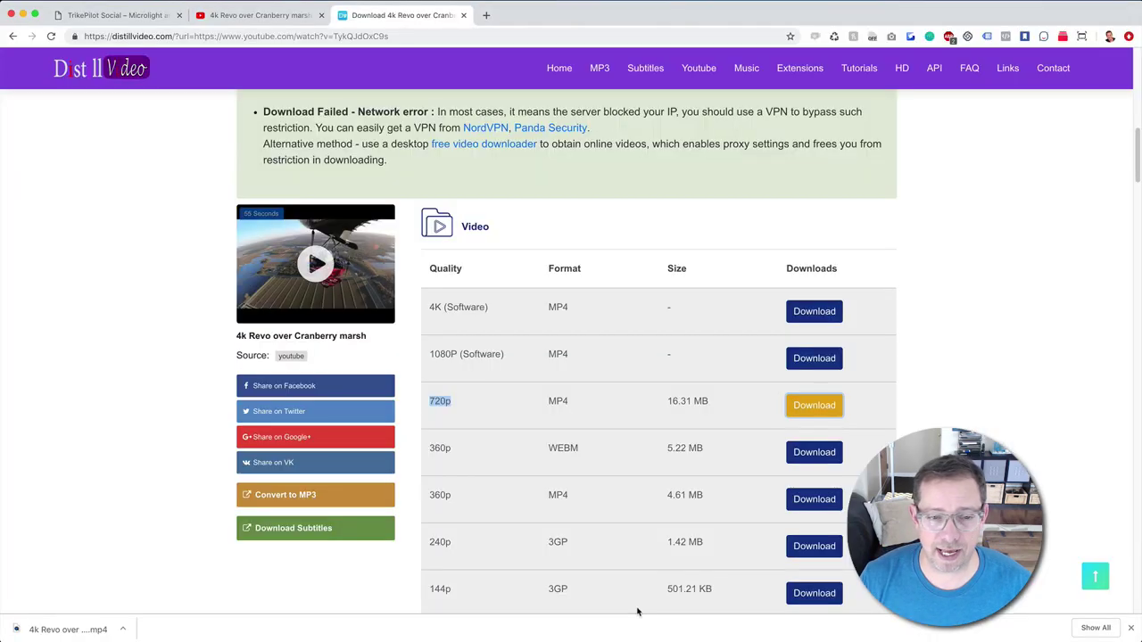
# - In a new Chrome tab, search for "youtube royalty free music" and open YouTube's Audio Library with the preselected account
pyautogui.click(486, 15)
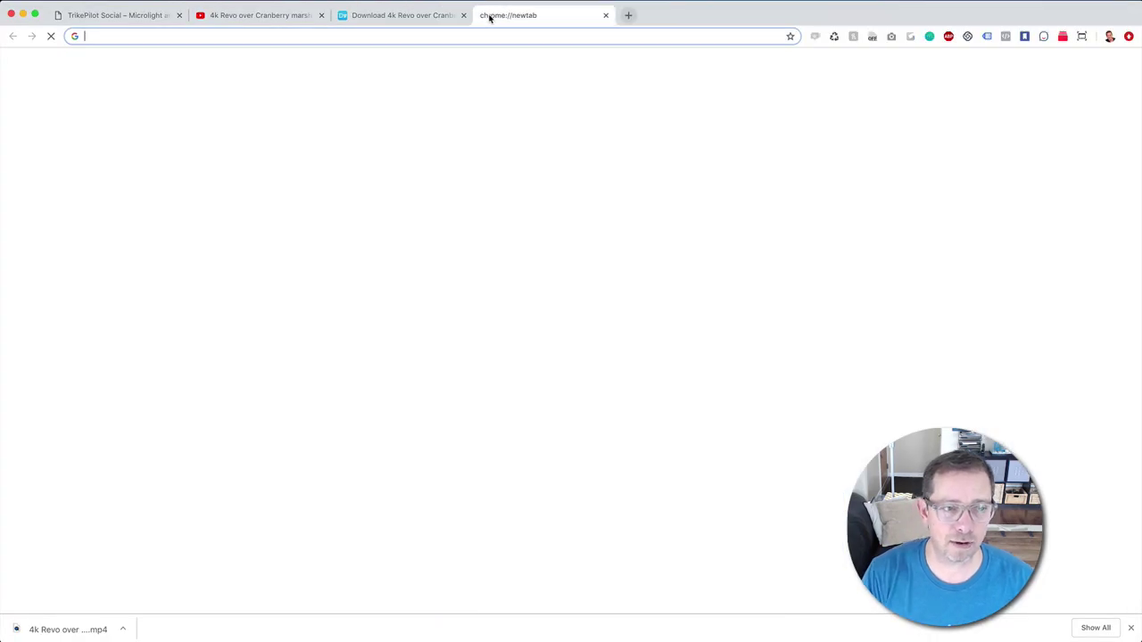
pyautogui.write('youtube ')
pyautogui.write('royalt')
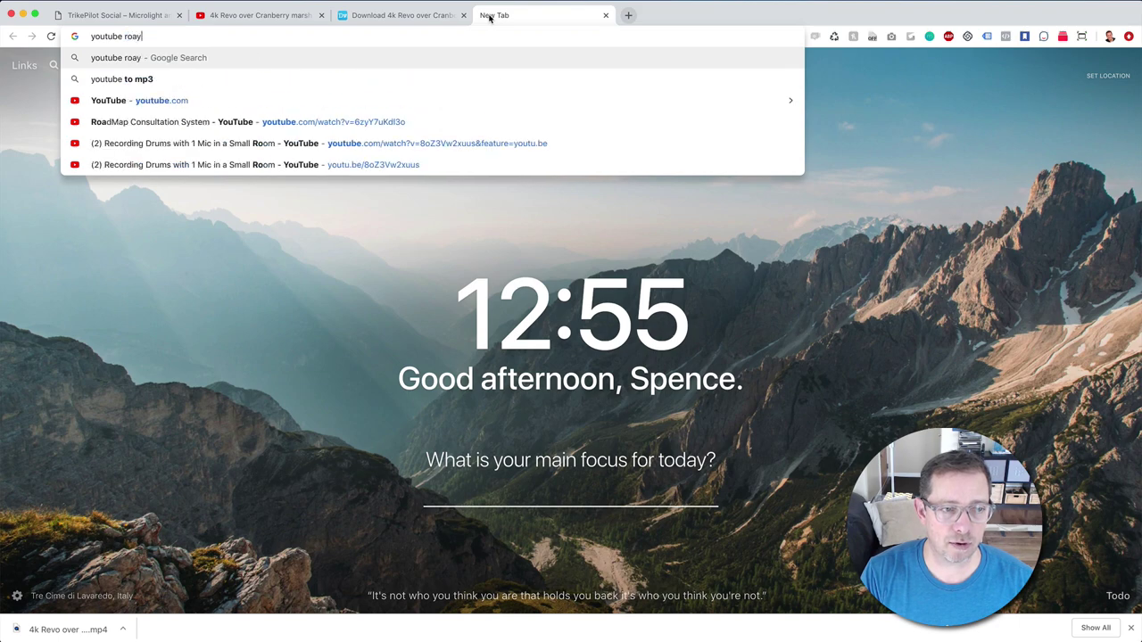
pyautogui.press('Return')
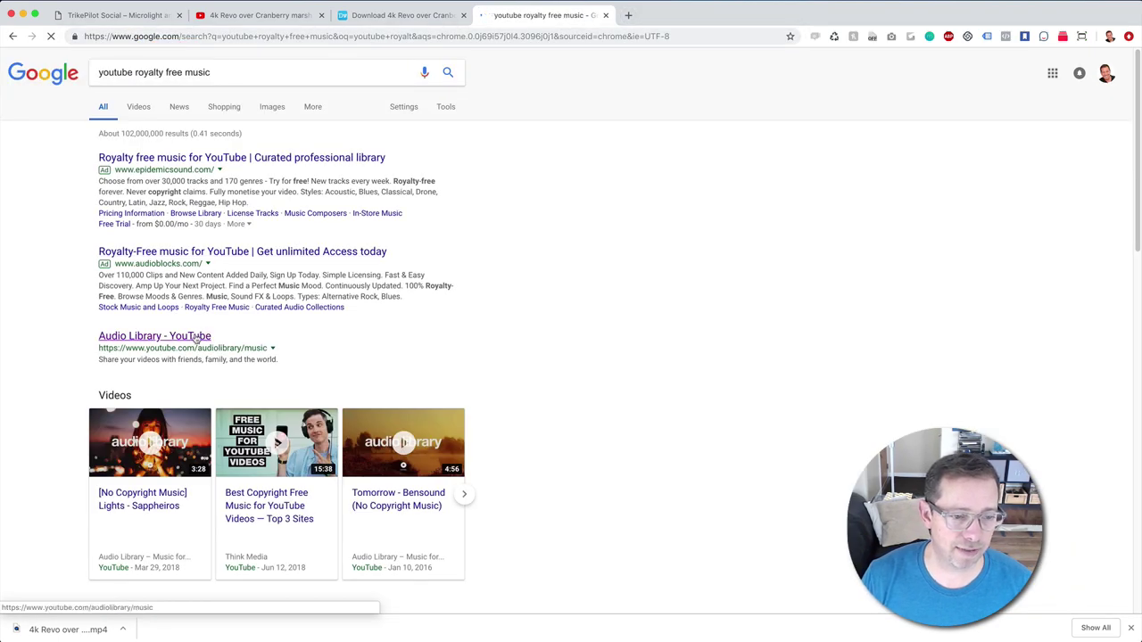
pyautogui.click(143, 336)
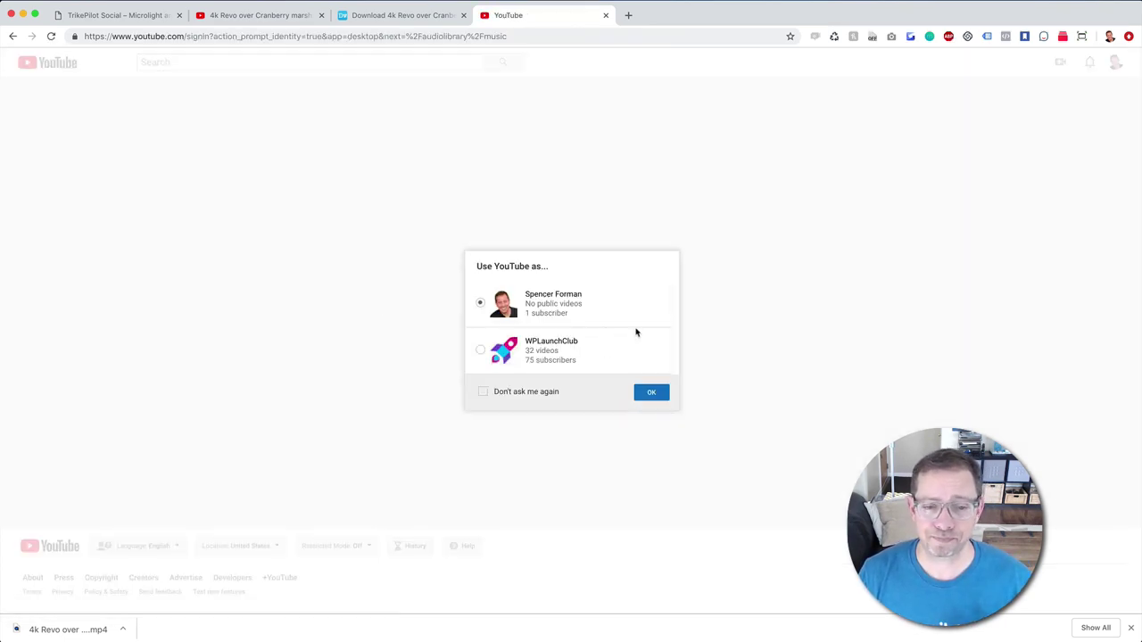
pyautogui.click(652, 394)
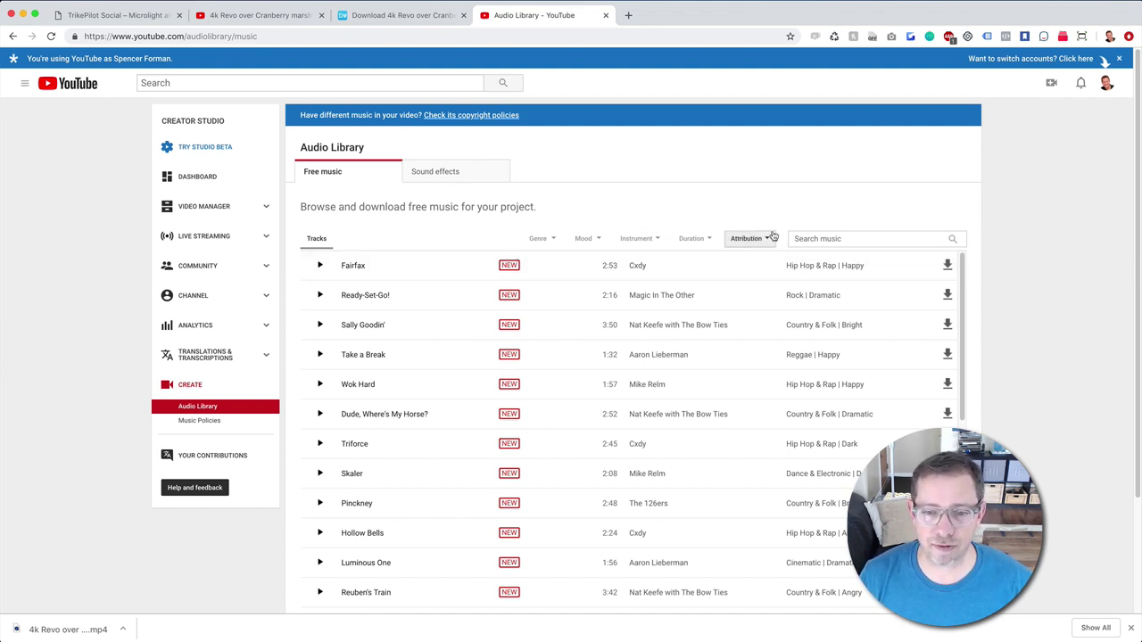
# - Look through the Audio Library's mood options and preview the track "Ready-Set-Go!"
pyautogui.click(586, 239)
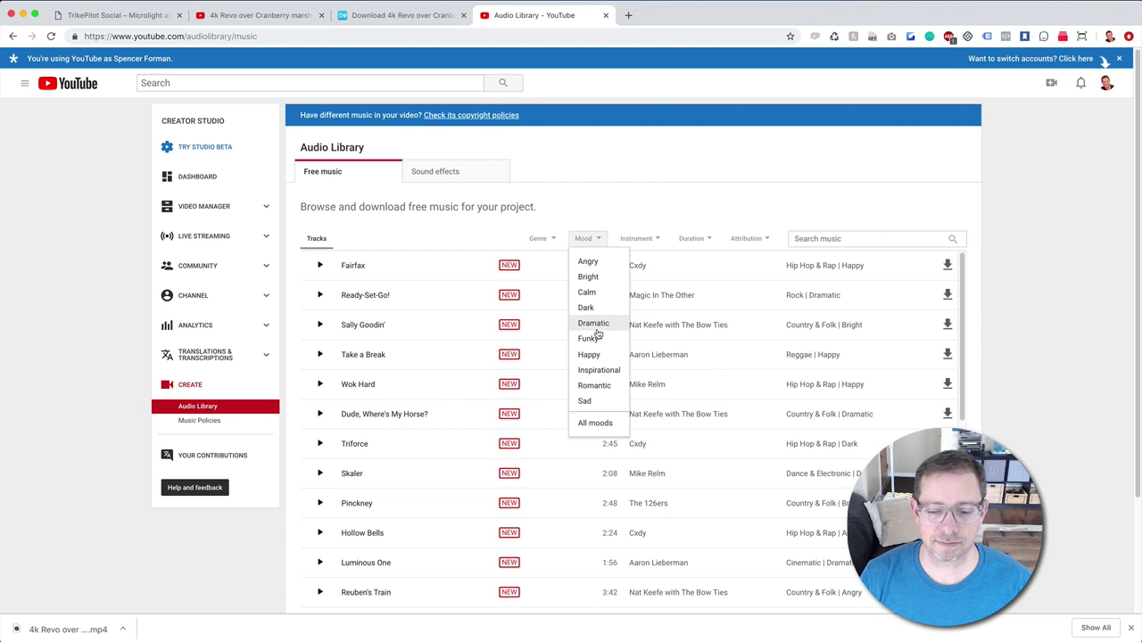
pyautogui.click(598, 369)
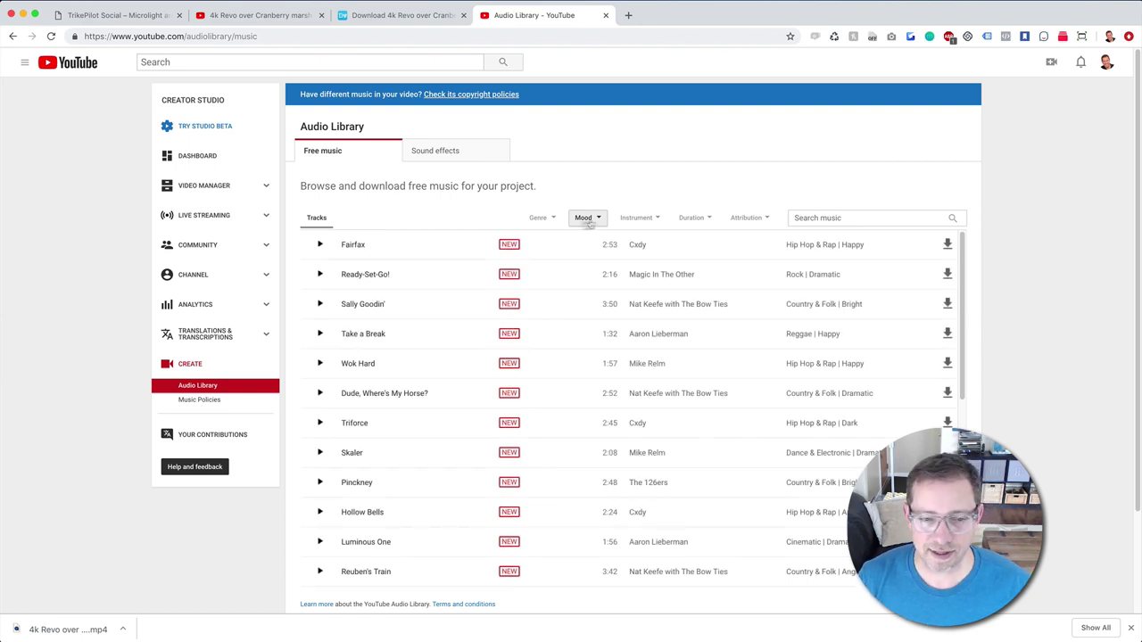
pyautogui.click(322, 275)
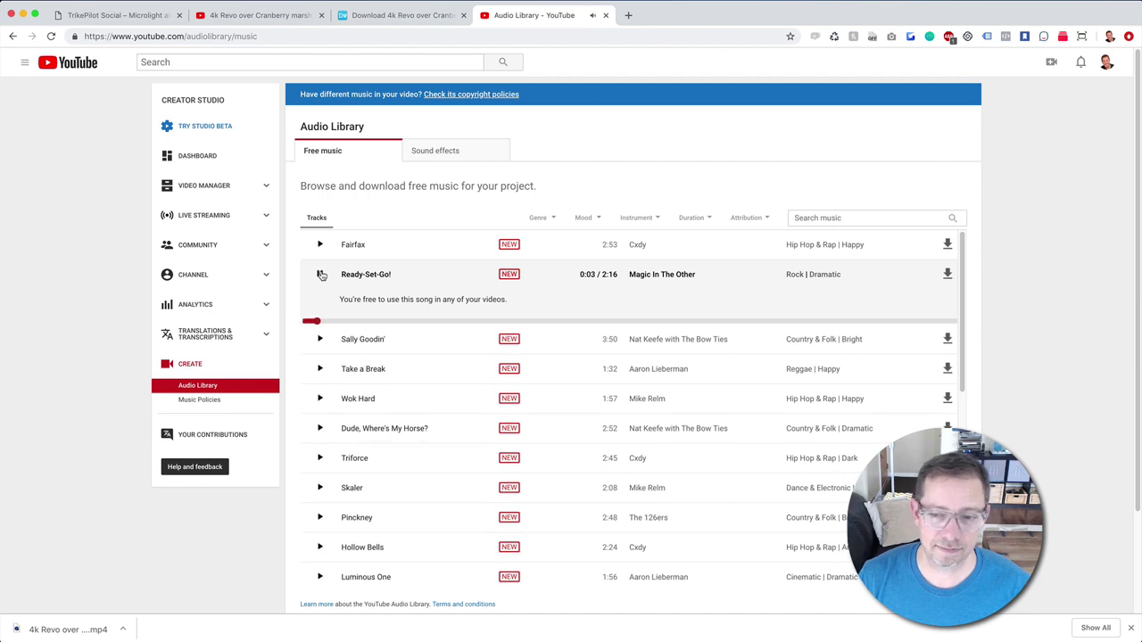
pyautogui.click(322, 276)
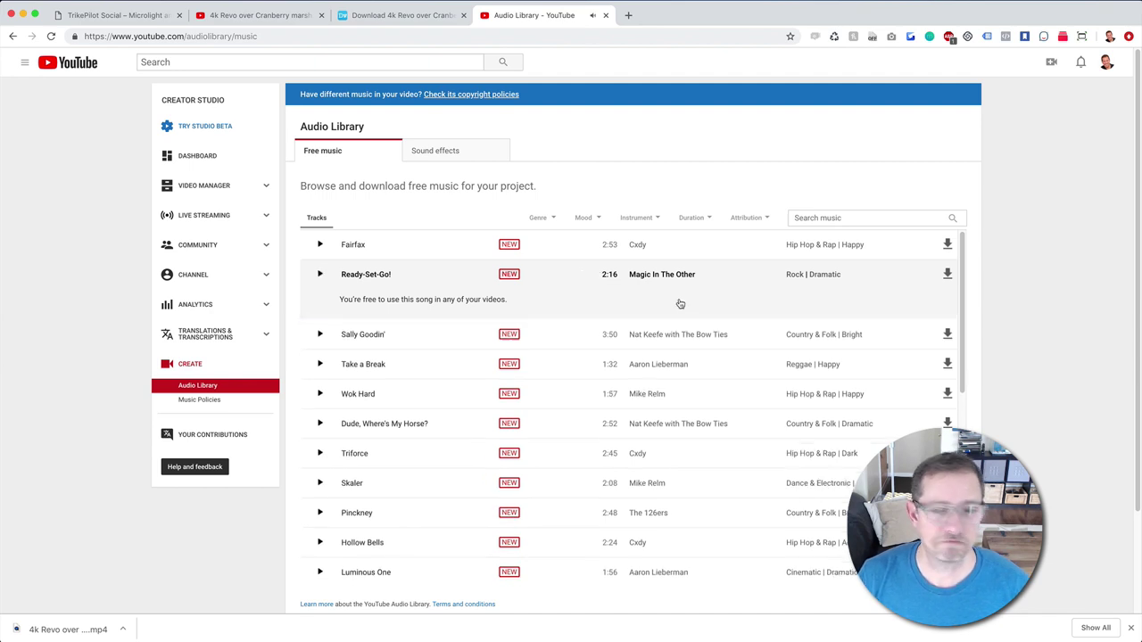
# - Download the Ready-Set-Go! track from the Audio Library, switch to HitFilm Express and import Ready_Set_Go.mp3 as media
pyautogui.click(949, 275)
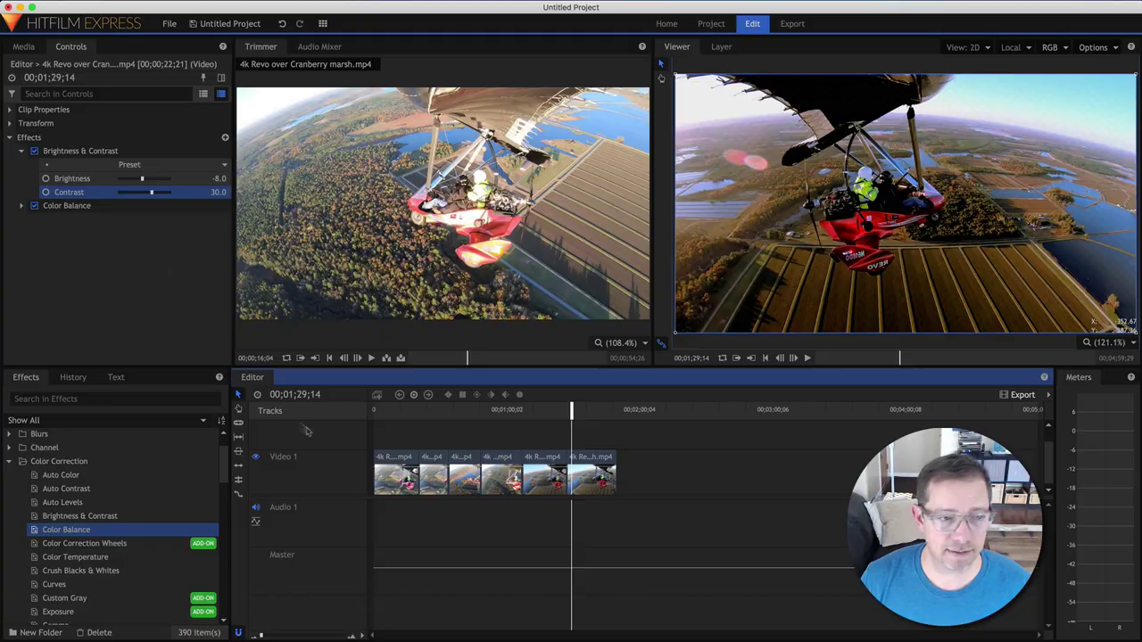
pyautogui.click(24, 47)
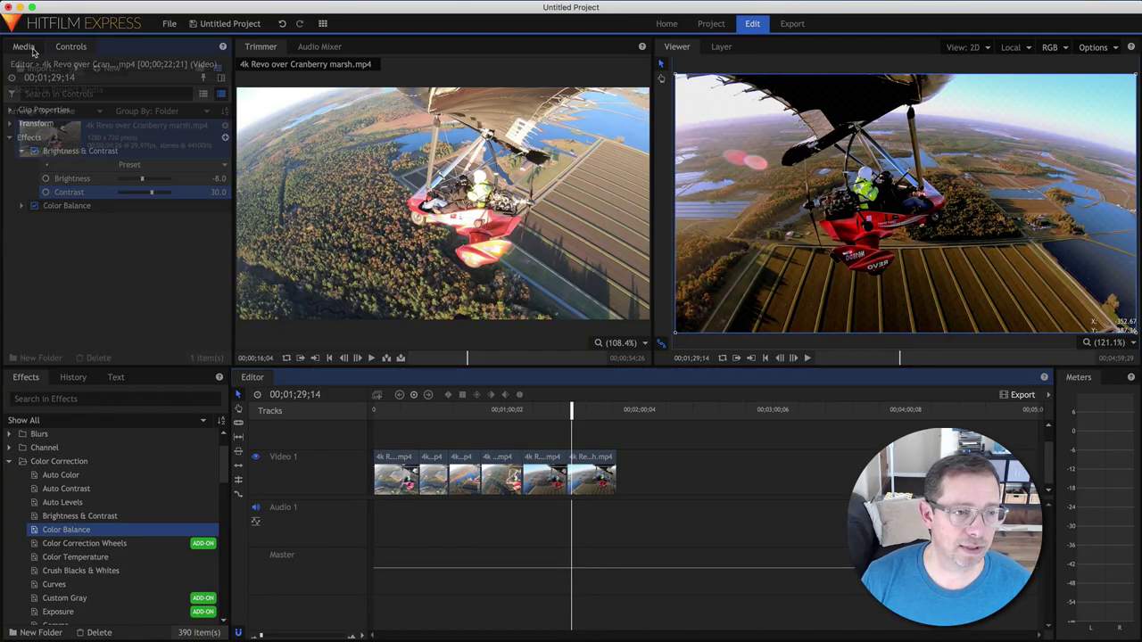
pyautogui.click(77, 70)
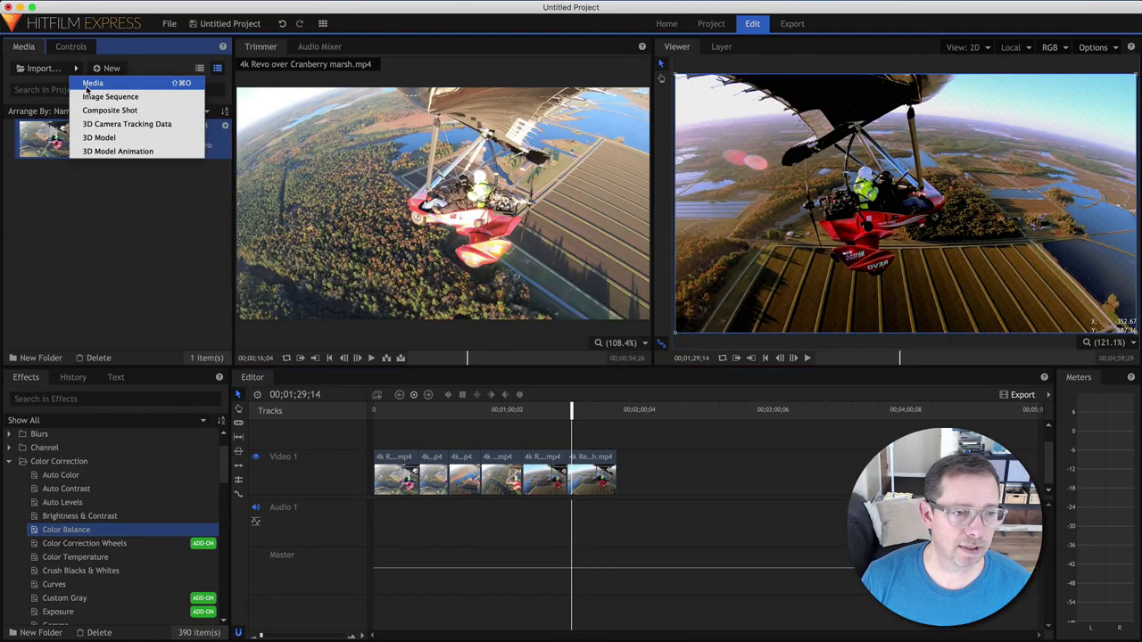
pyautogui.click(89, 83)
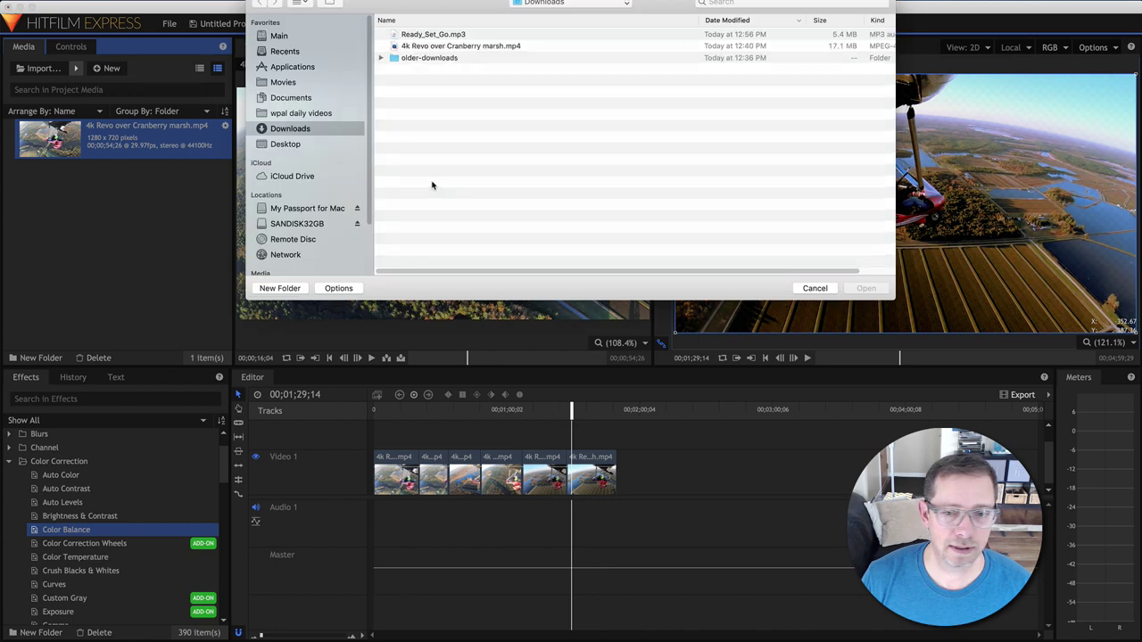
pyautogui.doubleClick(436, 36)
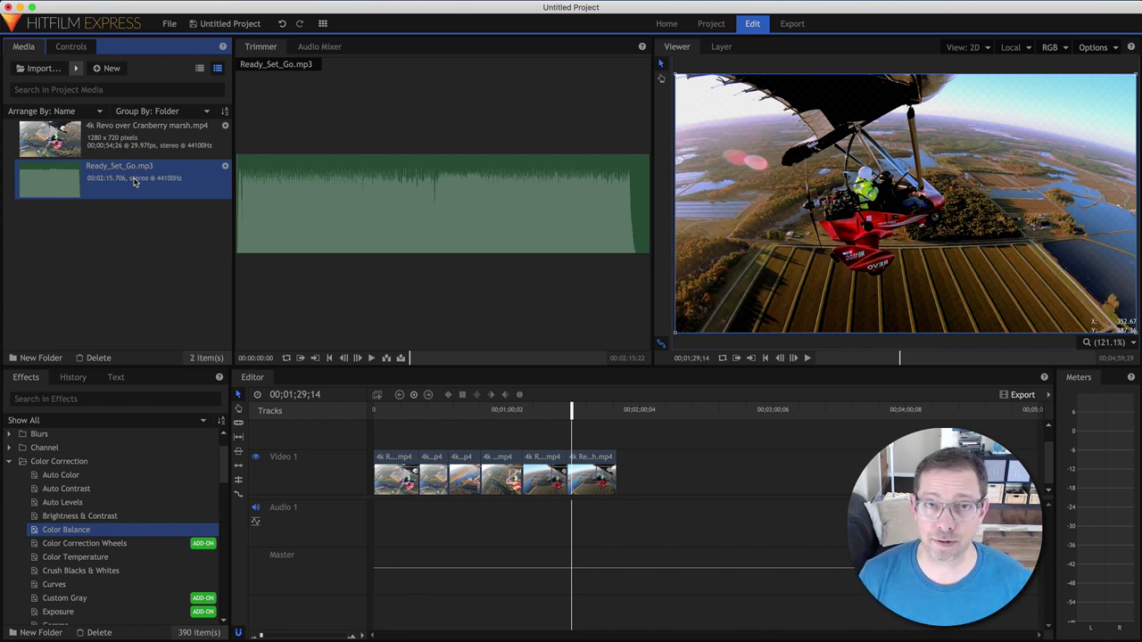
# - Place Ready_Set_Go.mp3 at the start of Audio 1 and trim its end to match the end of Video 1
pyautogui.moveTo(349, 206); pyautogui.dragTo(461, 519)
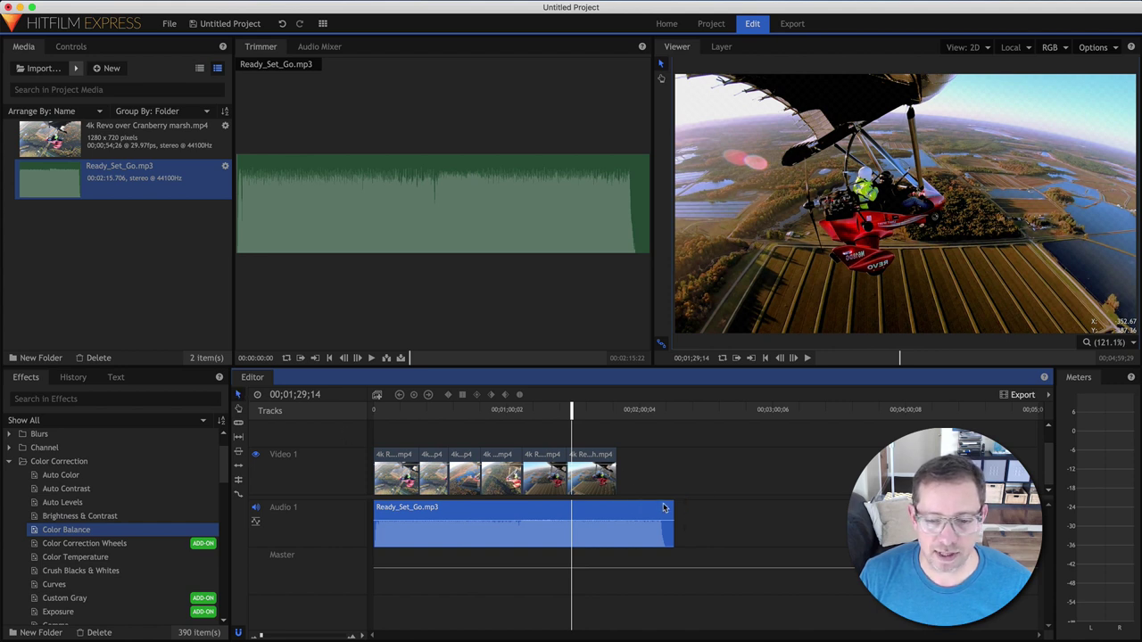
pyautogui.moveTo(674, 515); pyautogui.dragTo(616, 517)
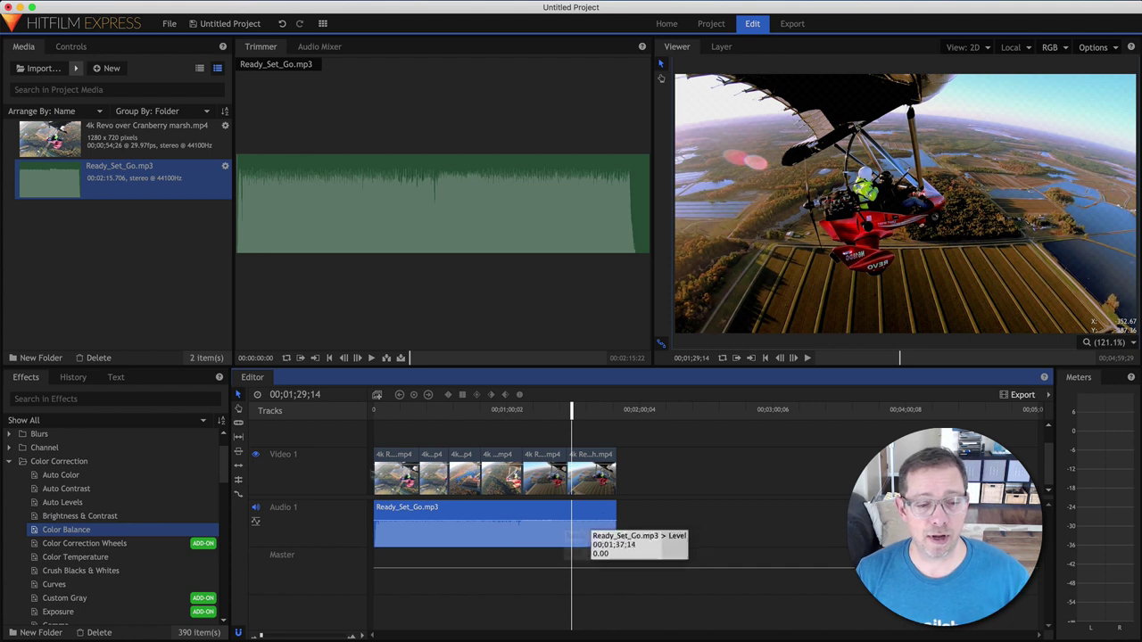
pyautogui.click(571, 513)
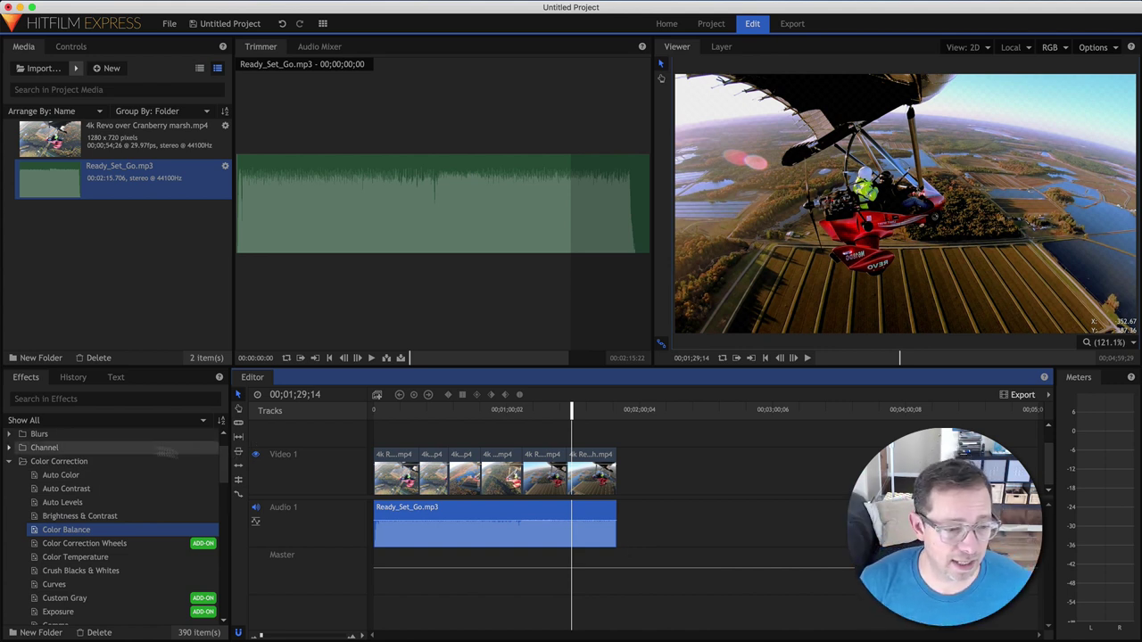
# - Add the Fade audio transition to the end of the Ready_Set_Go.mp3 clip on Audio 1
pyautogui.click(10, 461)
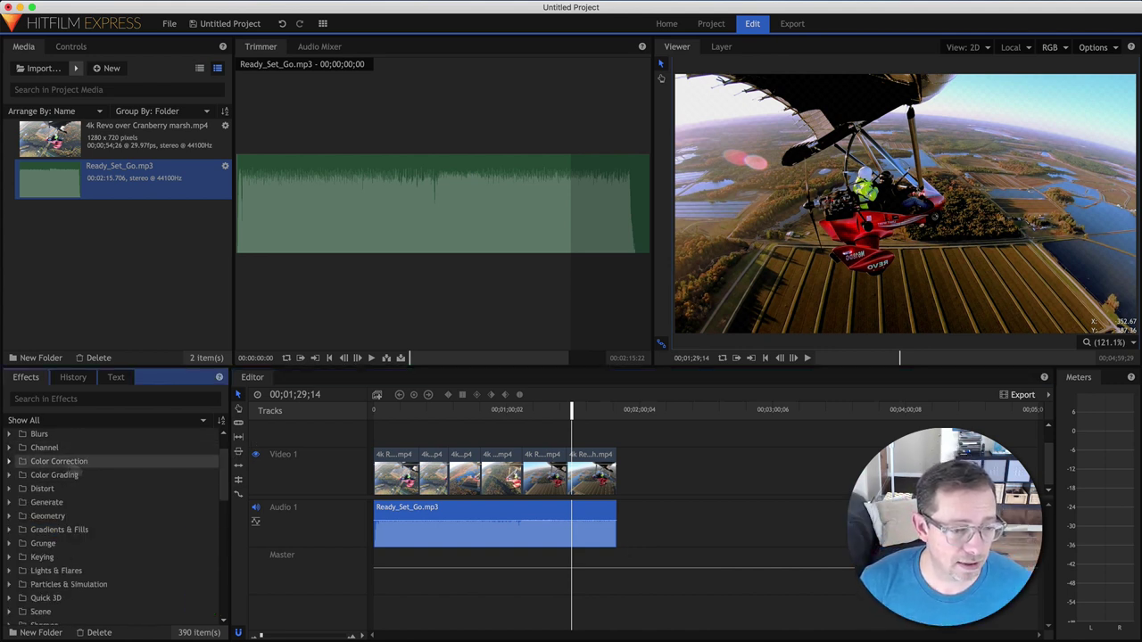
pyautogui.scroll(-5, 22, 517)
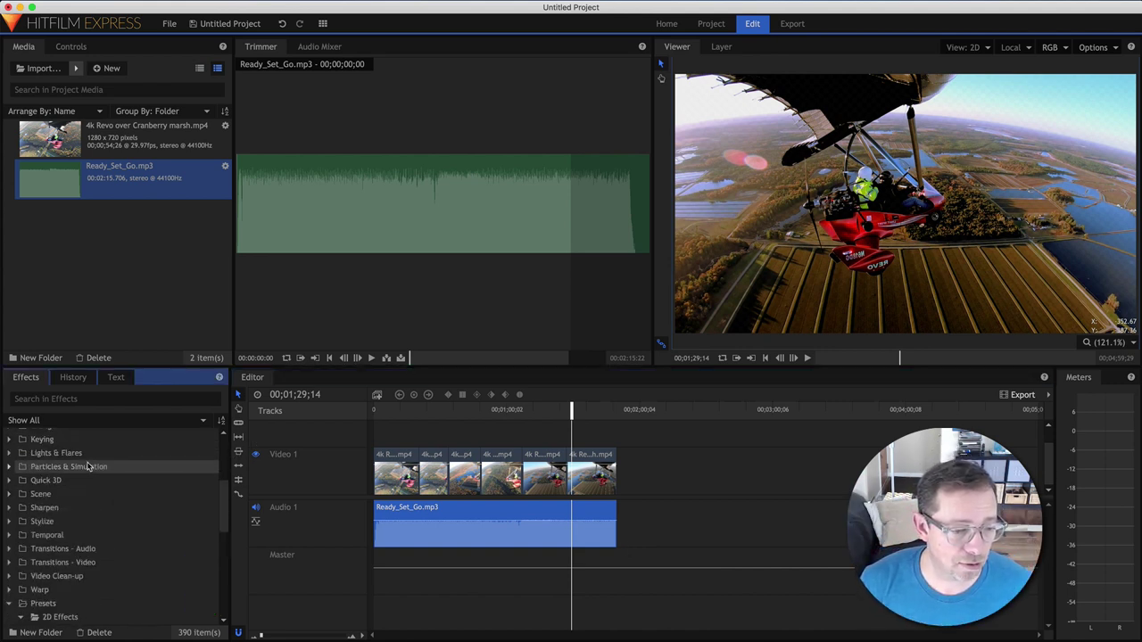
pyautogui.click(9, 549)
pyautogui.scroll(-2, 53, 499)
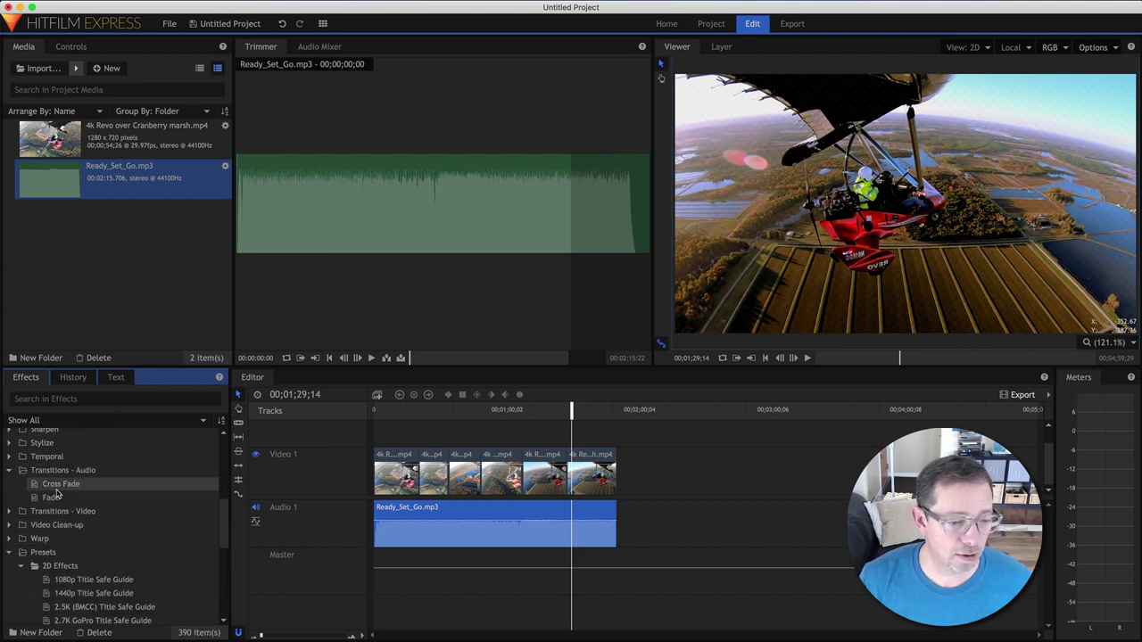
pyautogui.click(54, 495)
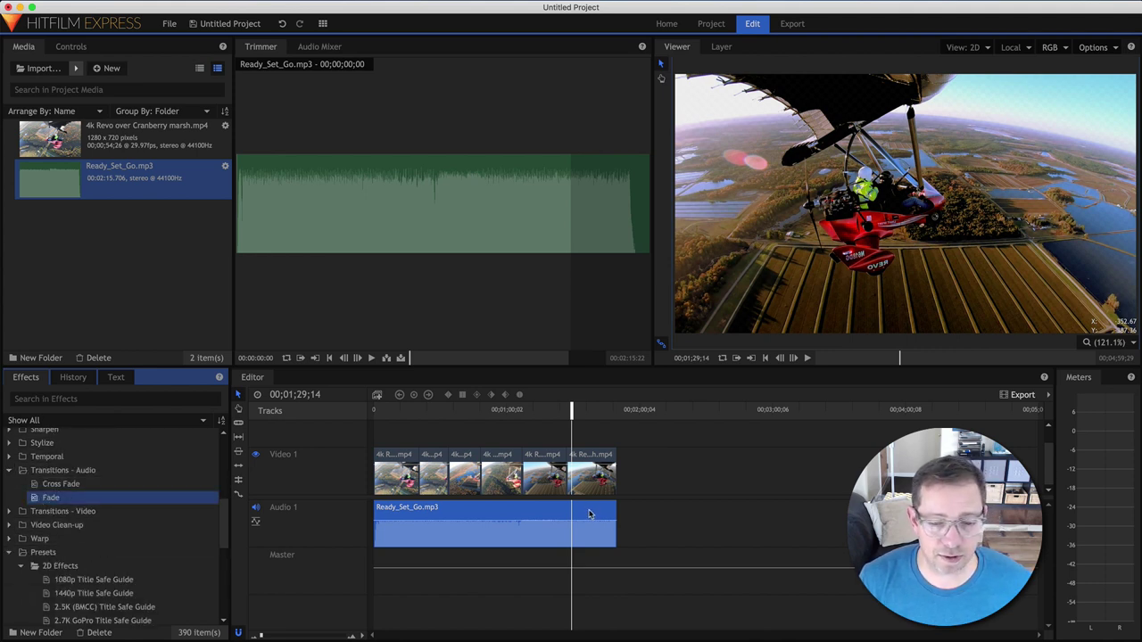
pyautogui.click(615, 517)
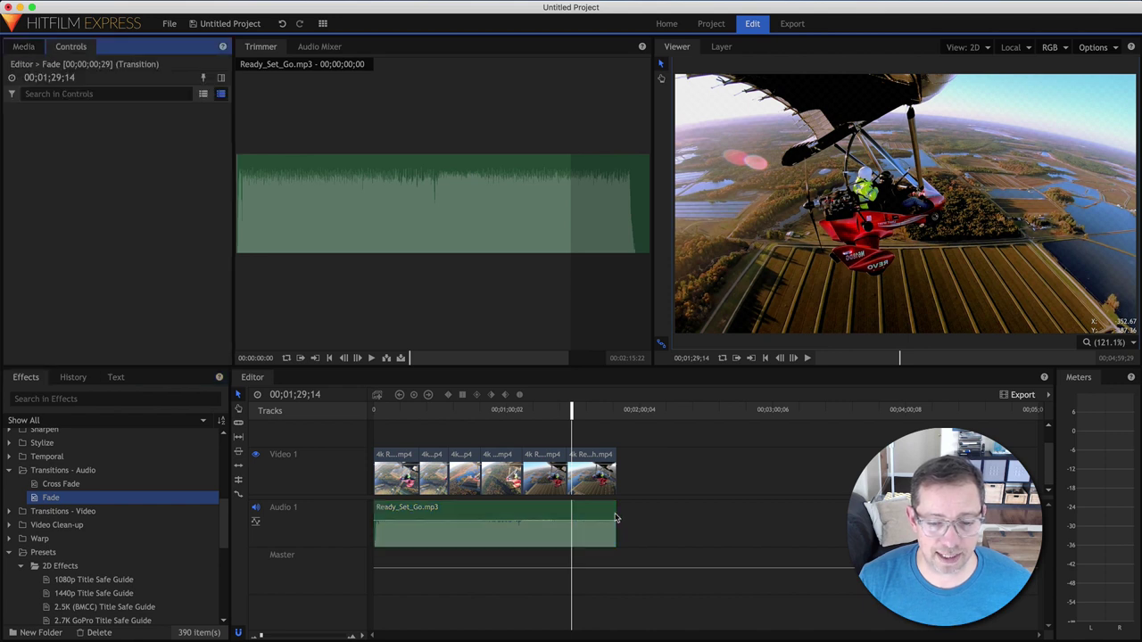
pyautogui.moveTo(615, 518); pyautogui.dragTo(387, 516)
pyautogui.moveTo(54, 498); pyautogui.dragTo(569, 528)
pyautogui.press('super+z')
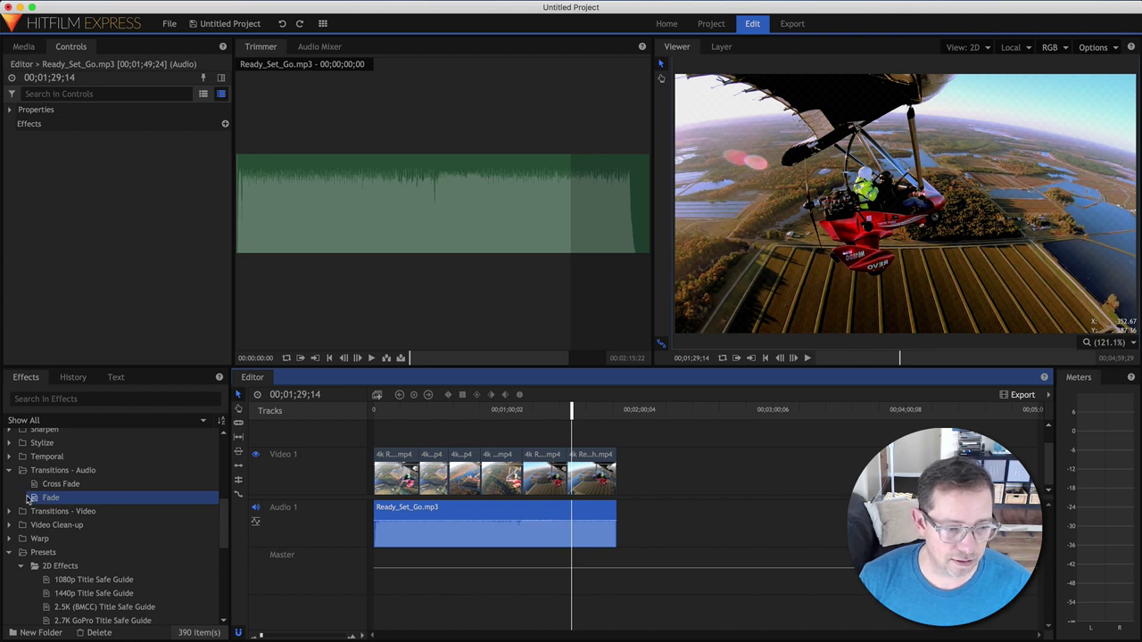
pyautogui.moveTo(34, 500); pyautogui.dragTo(616, 520)
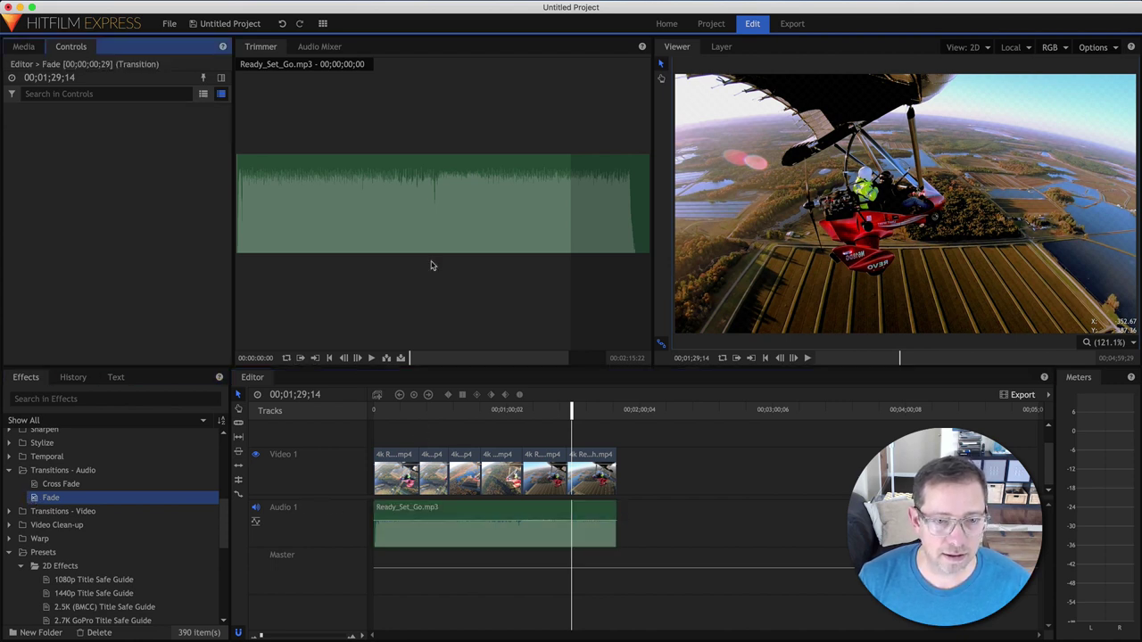
# - Try reduced volume levels for the Ready_Set_Go.mp3 clip on Audio 1 while playing the timeline
pyautogui.moveTo(570, 412); pyautogui.dragTo(538, 411)
pyautogui.press('space')
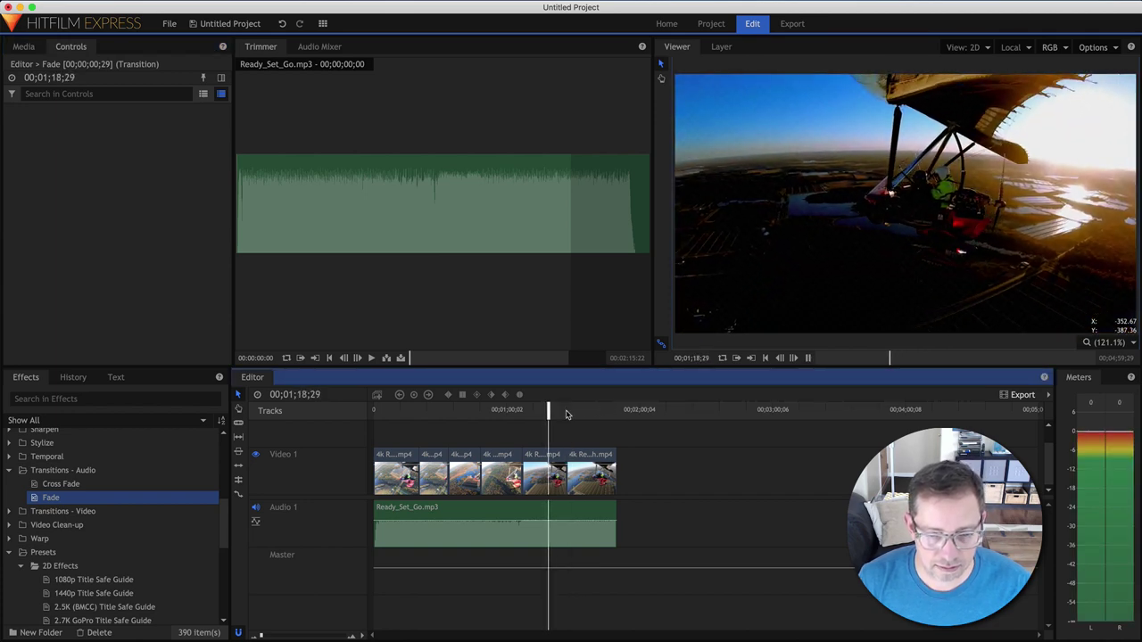
pyautogui.moveTo(515, 517); pyautogui.dragTo(517, 535)
pyautogui.press('space')
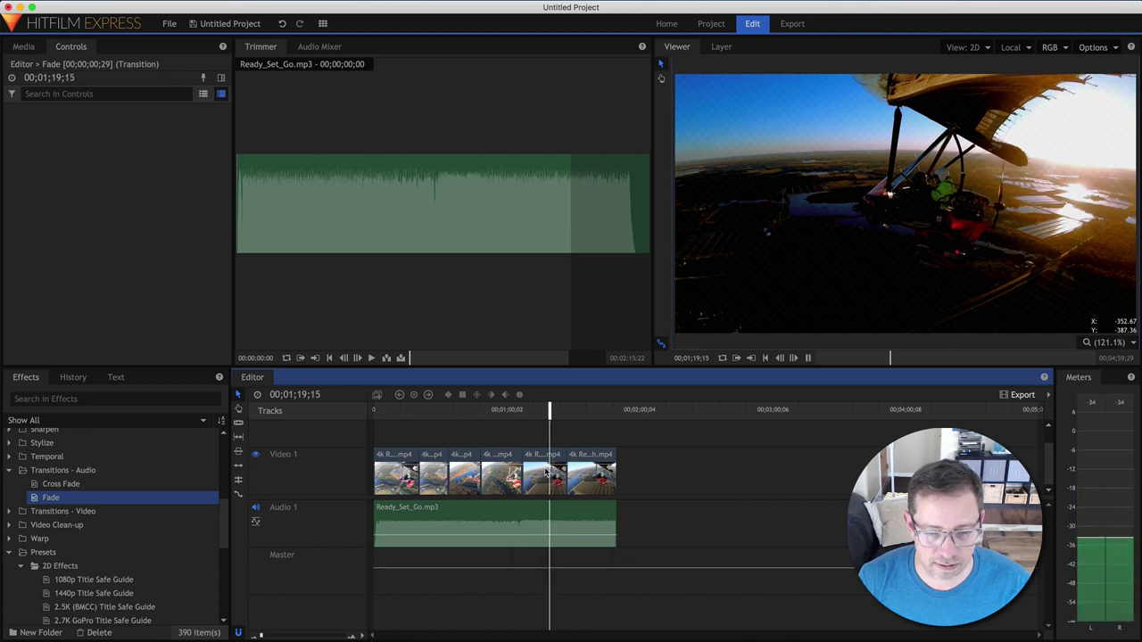
pyautogui.moveTo(568, 534); pyautogui.dragTo(570, 529)
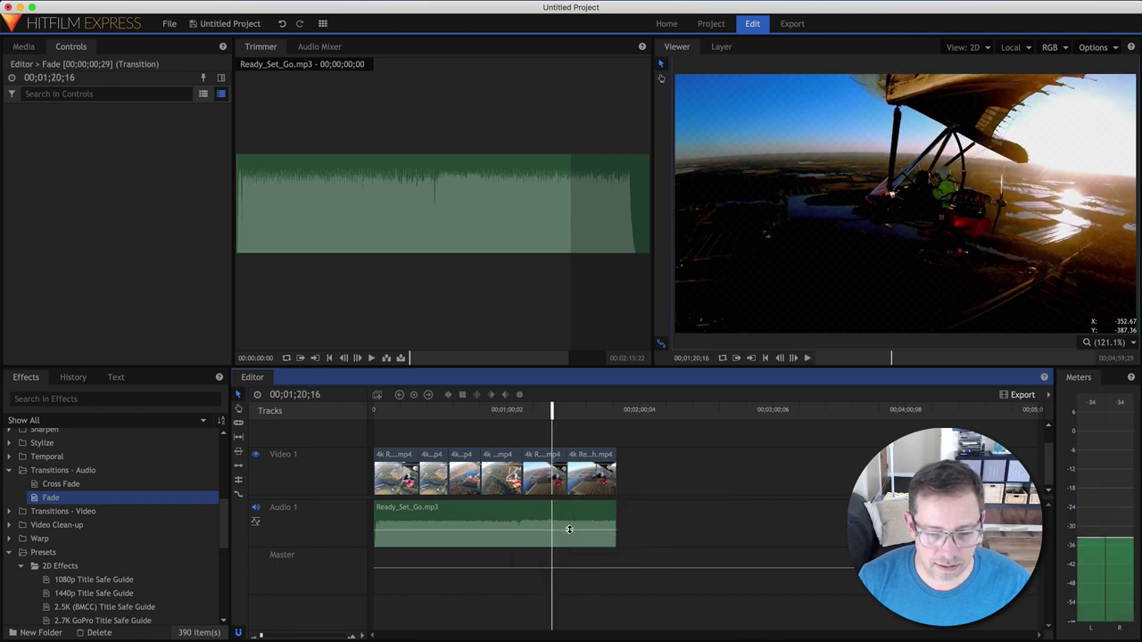
pyautogui.press('space')
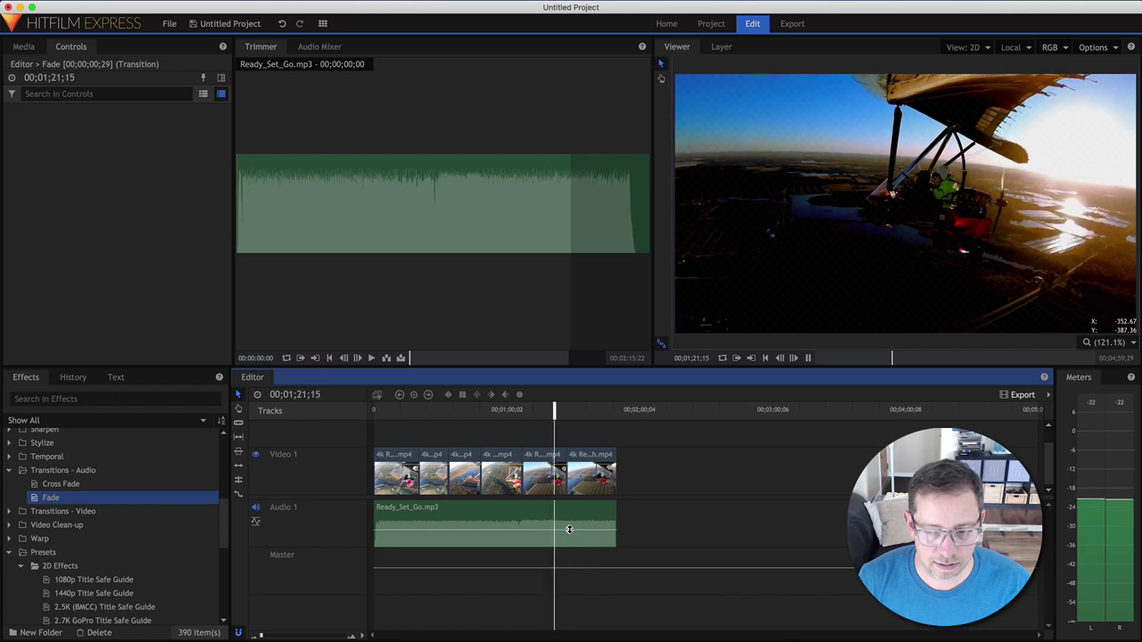
pyautogui.moveTo(569, 529); pyautogui.dragTo(569, 525)
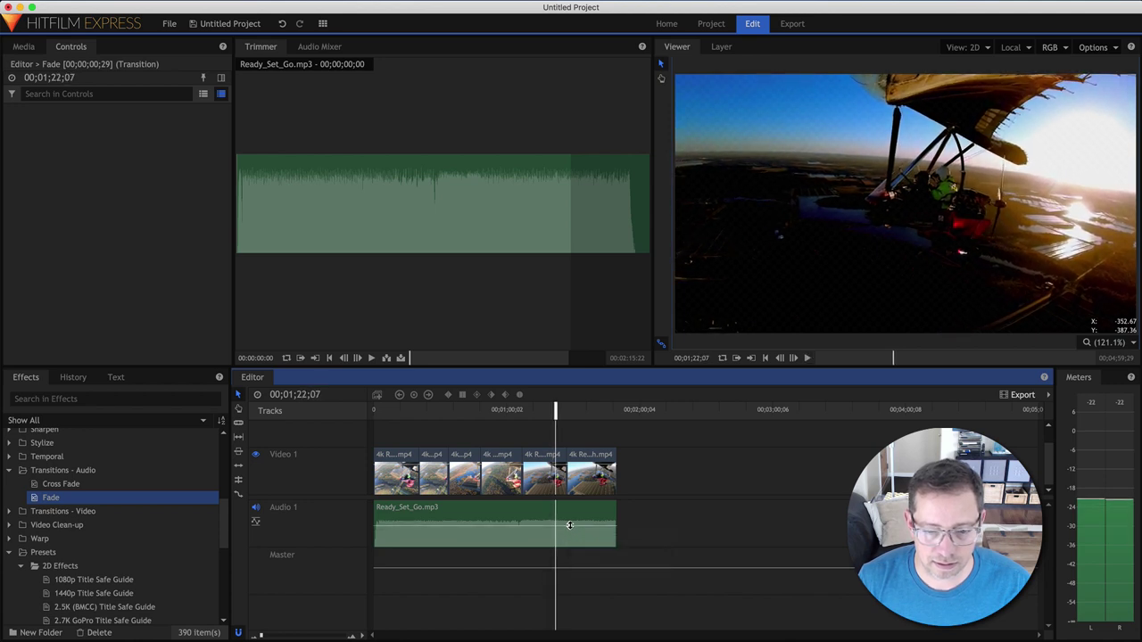
# - Play the end of the timeline from about 00;01;43;19 to check the music's fade-out and the audio meters
pyautogui.click(602, 411)
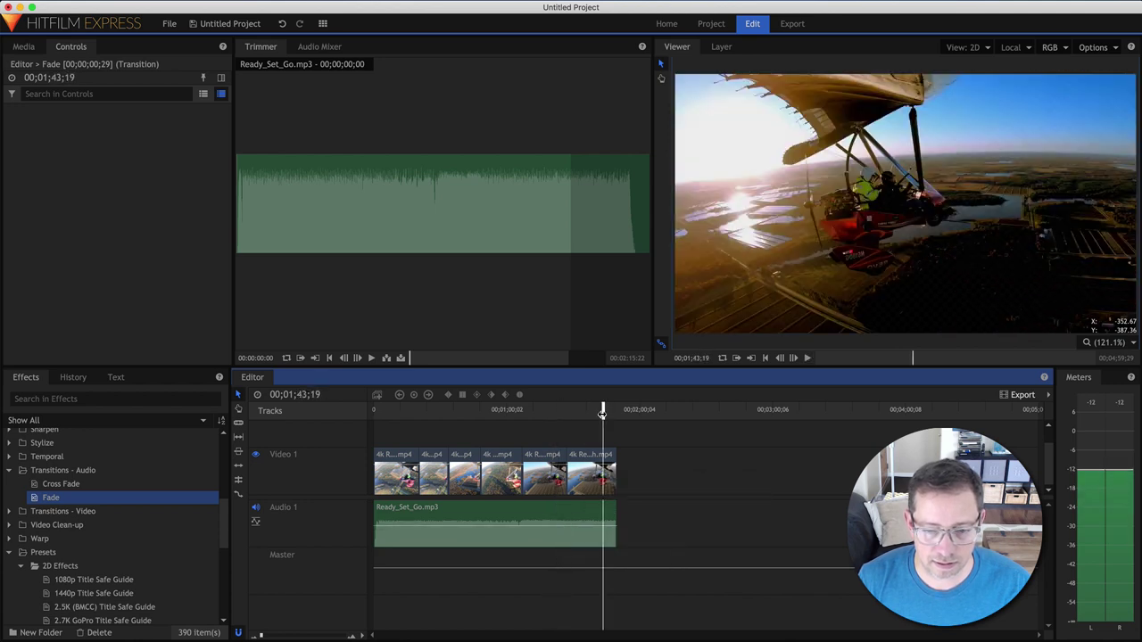
pyautogui.press('space')
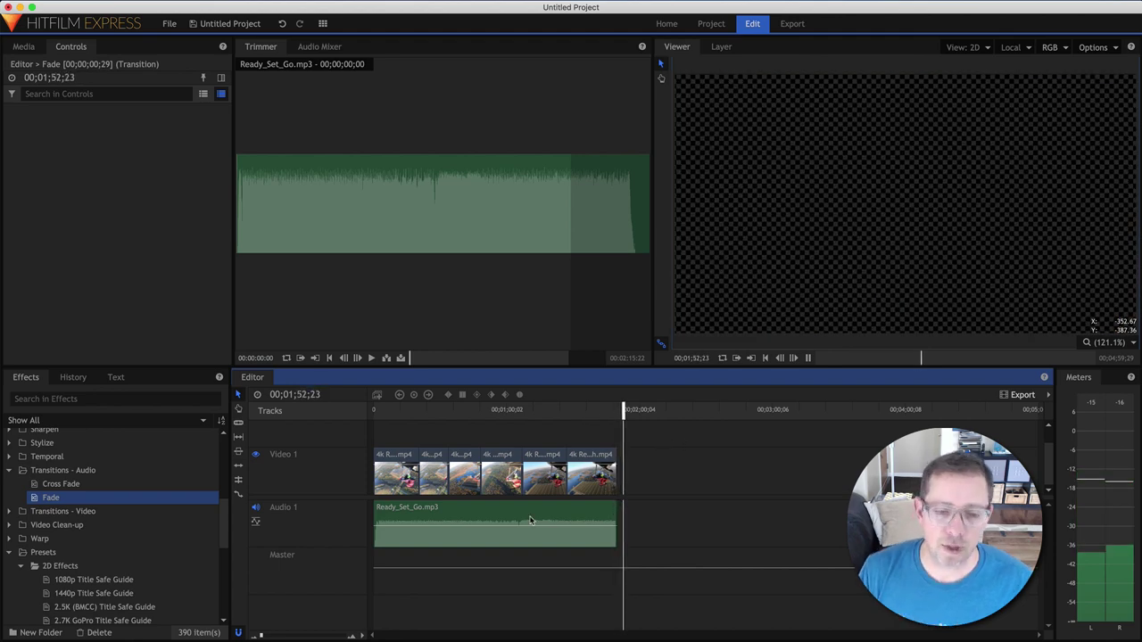
pyautogui.moveTo(549, 527)
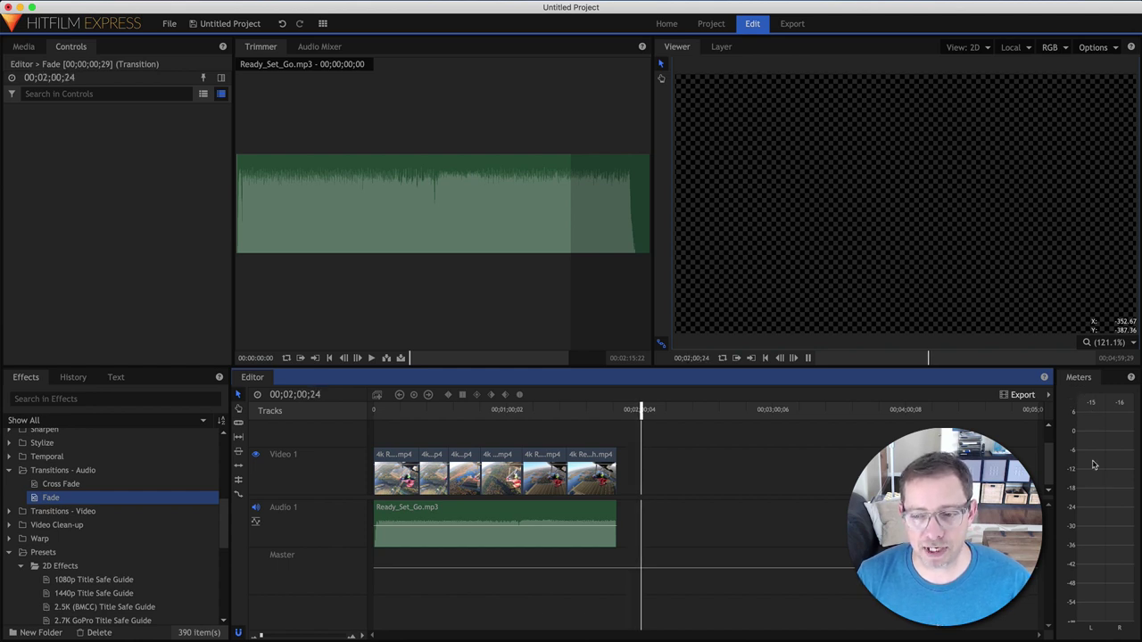
# - Raise the Level of Ready_Set_Go.mp3 to about -1.33 on Audio 1, checking the meters during playback
pyautogui.click(592, 410)
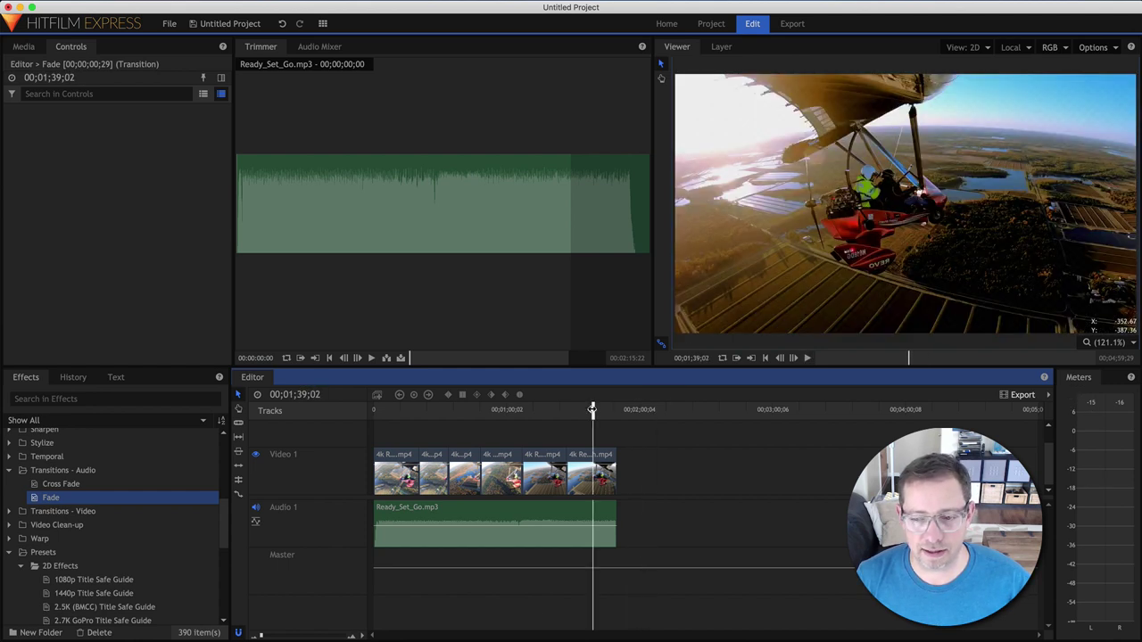
pyautogui.press('space')
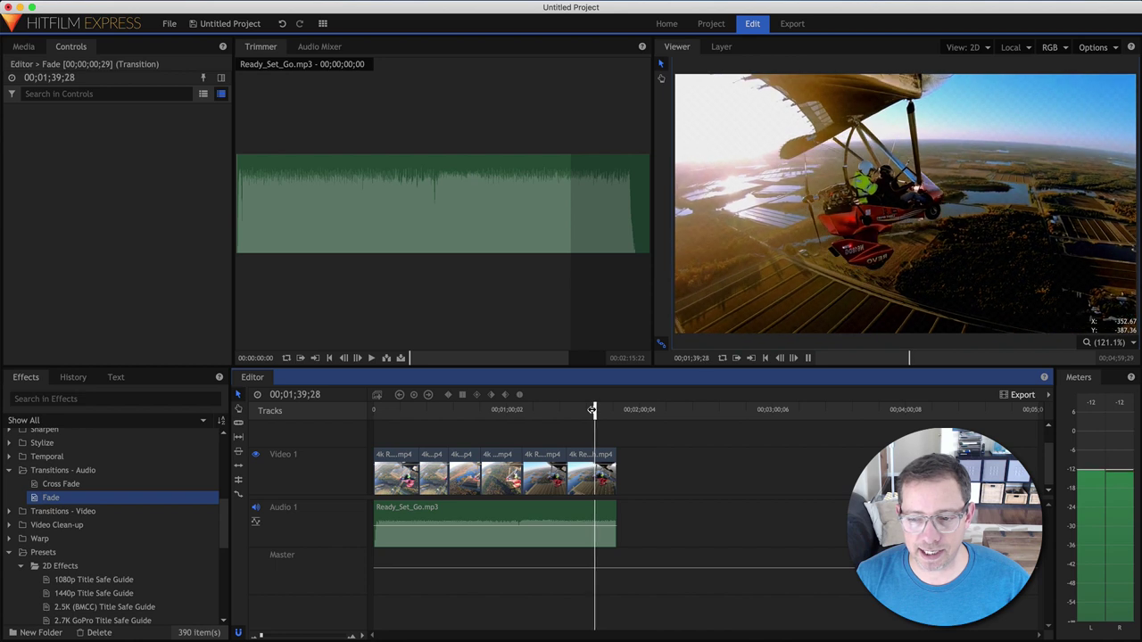
pyautogui.press('space')
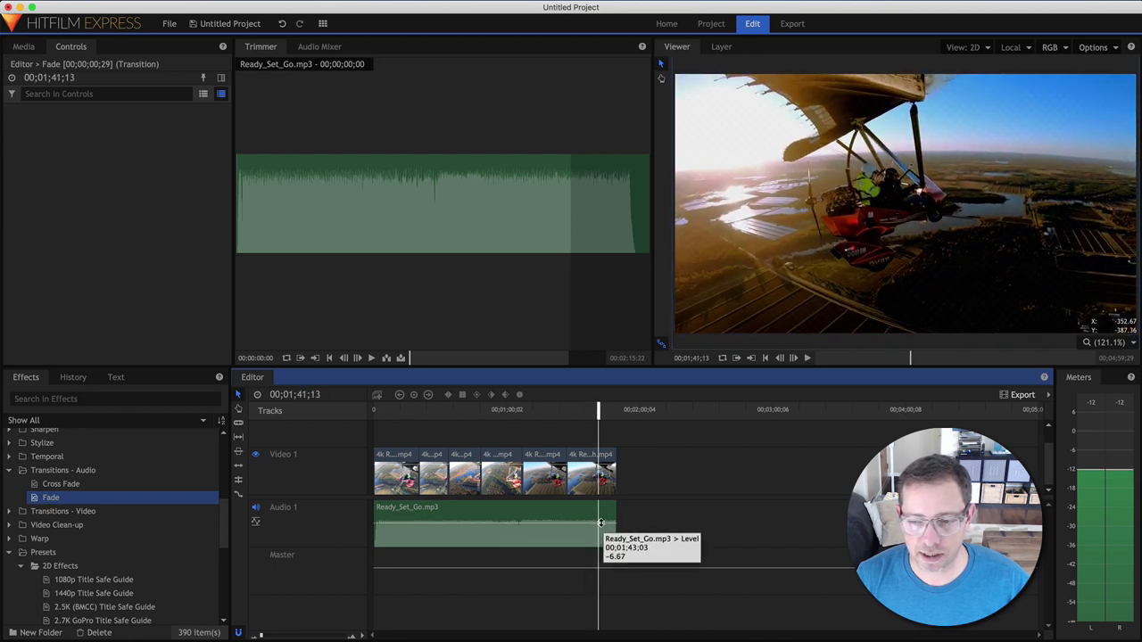
pyautogui.press('space')
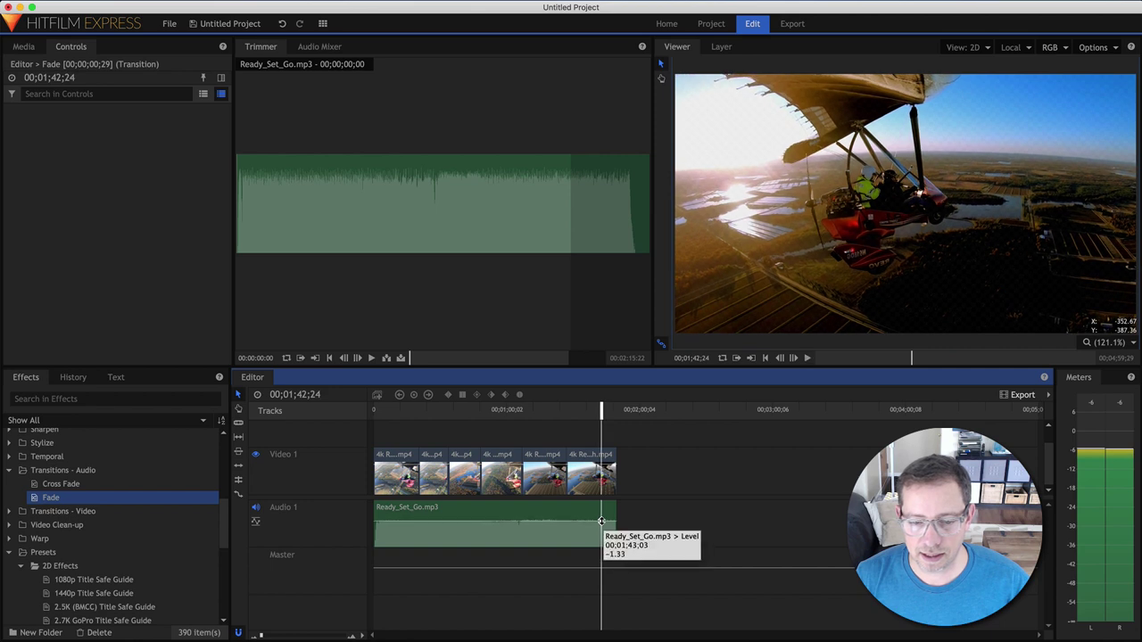
pyautogui.press('space')
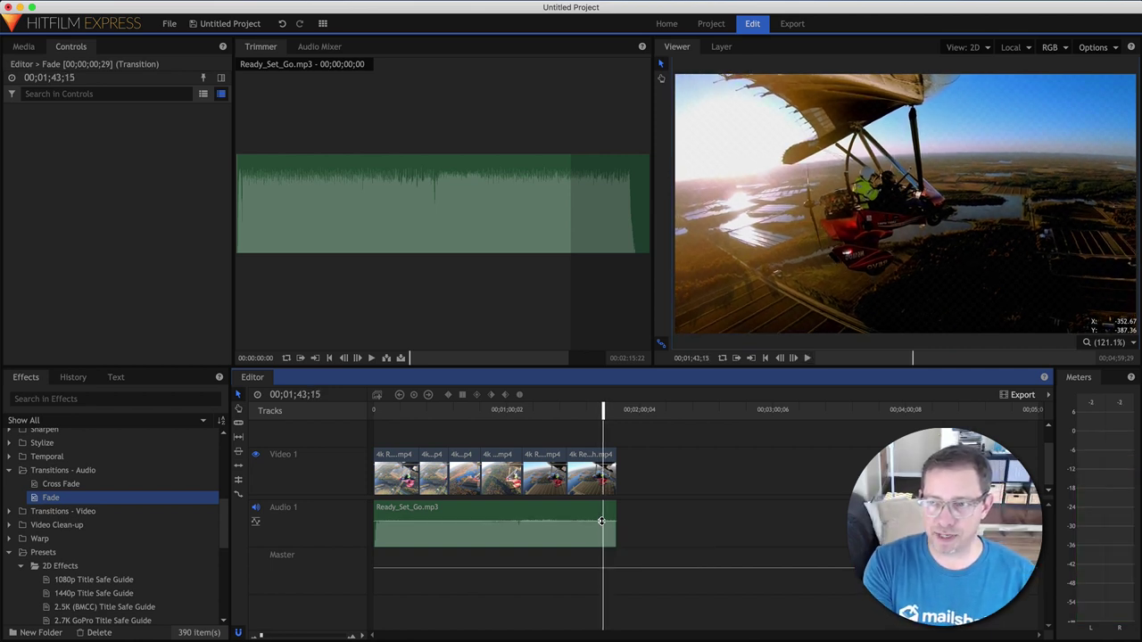
pyautogui.press('space')
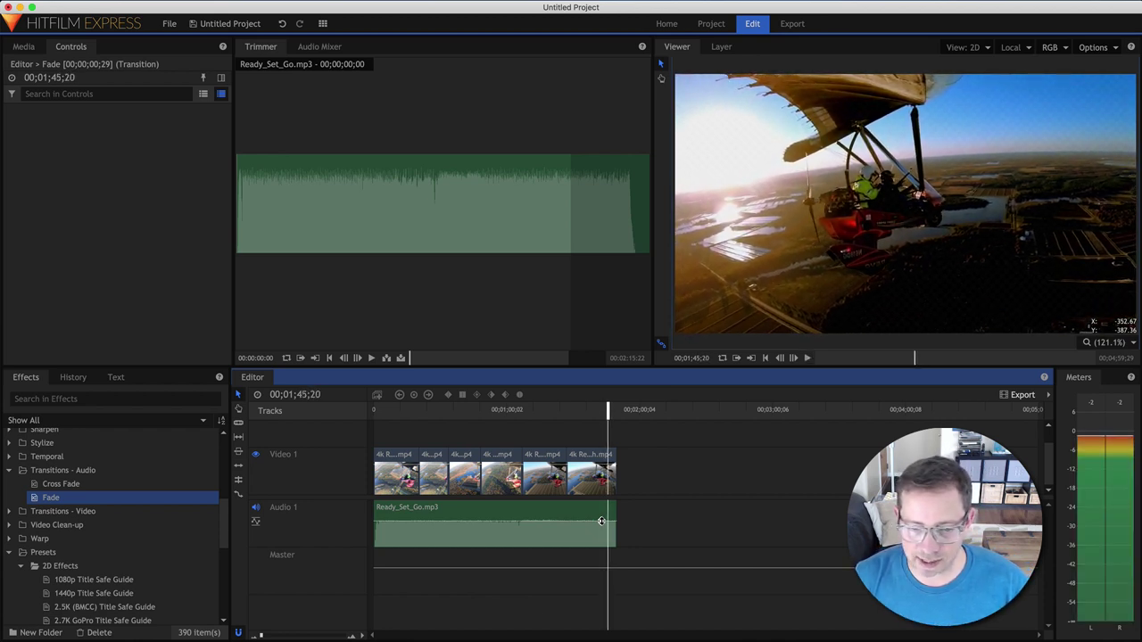
pyautogui.press('space')
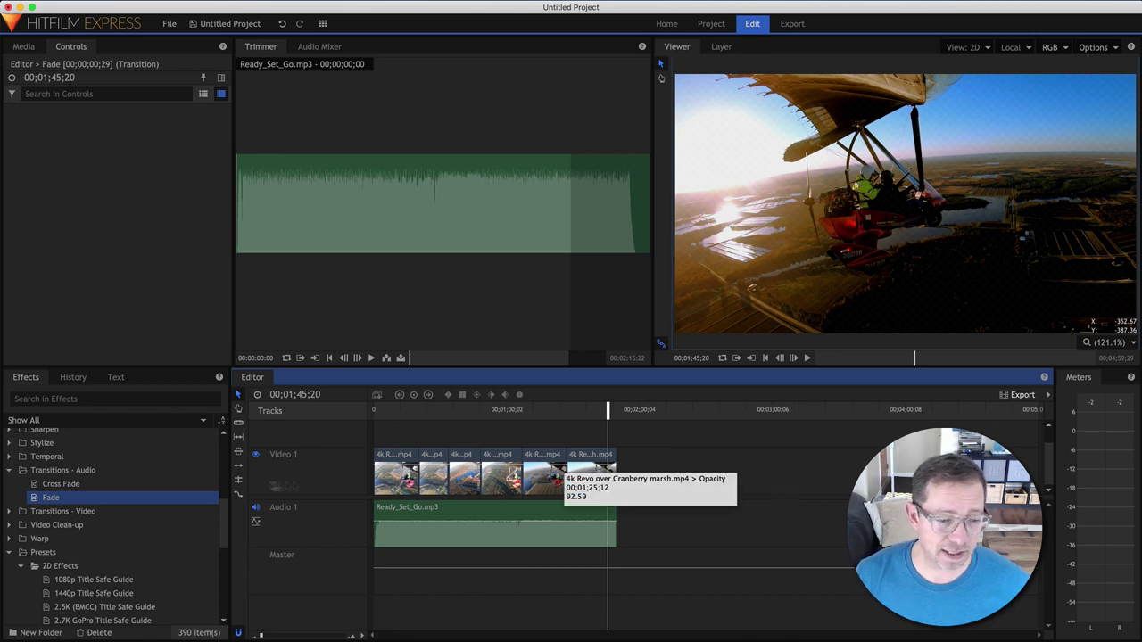
# - Add the Cross Dissolve video transition to the end of the last clip on Video 1 and play the ending
pyautogui.scroll(-3, 154, 546)
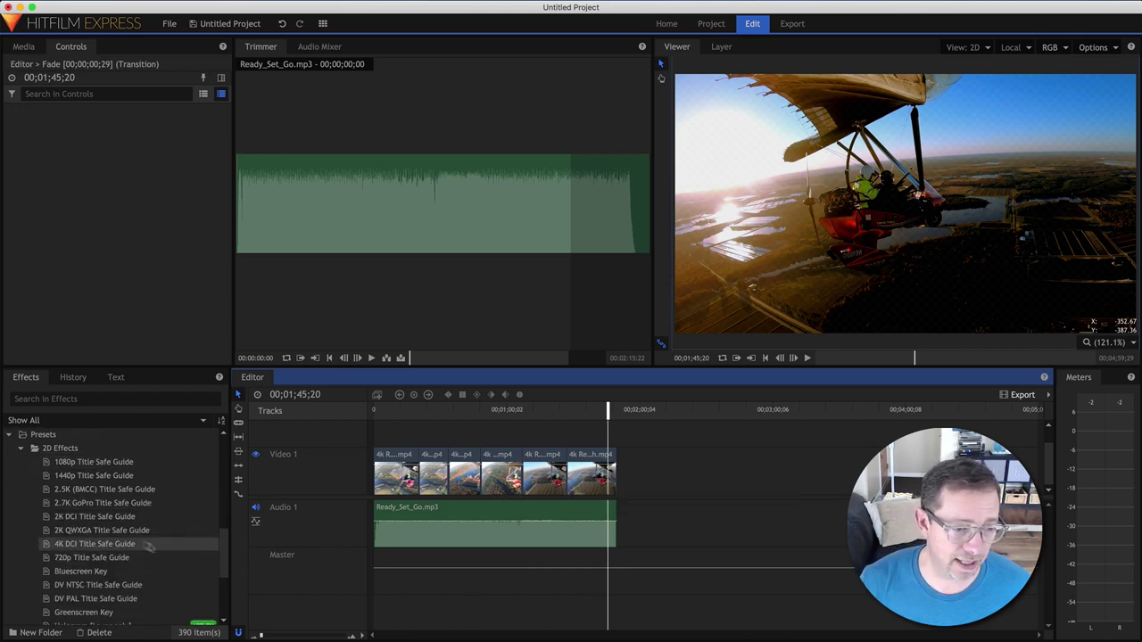
pyautogui.scroll(3, 26, 469)
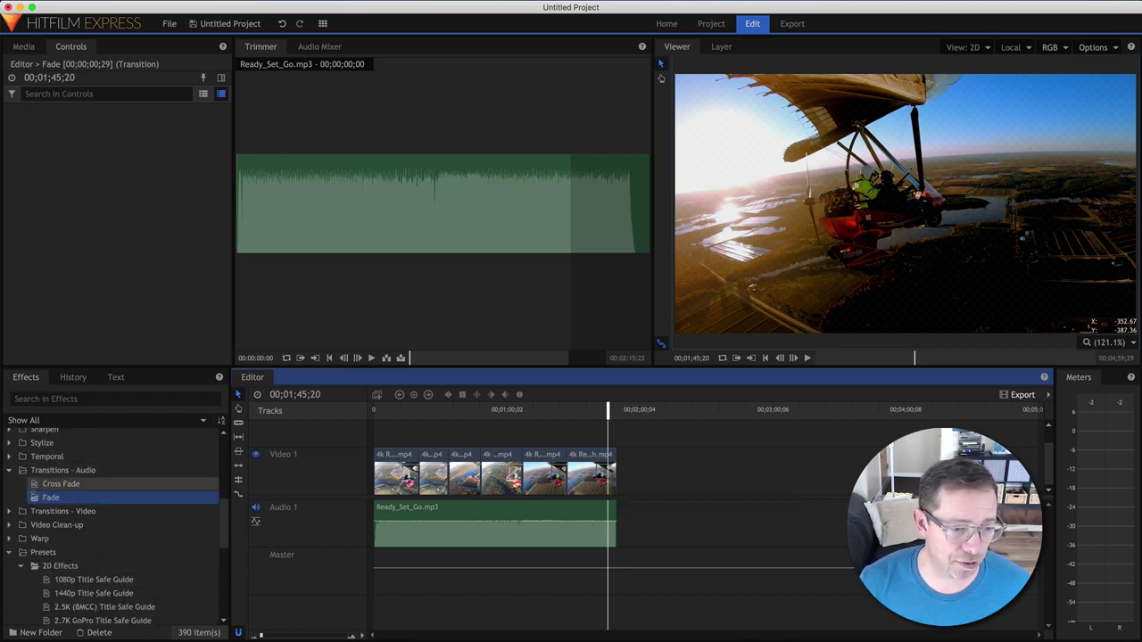
pyautogui.click(10, 511)
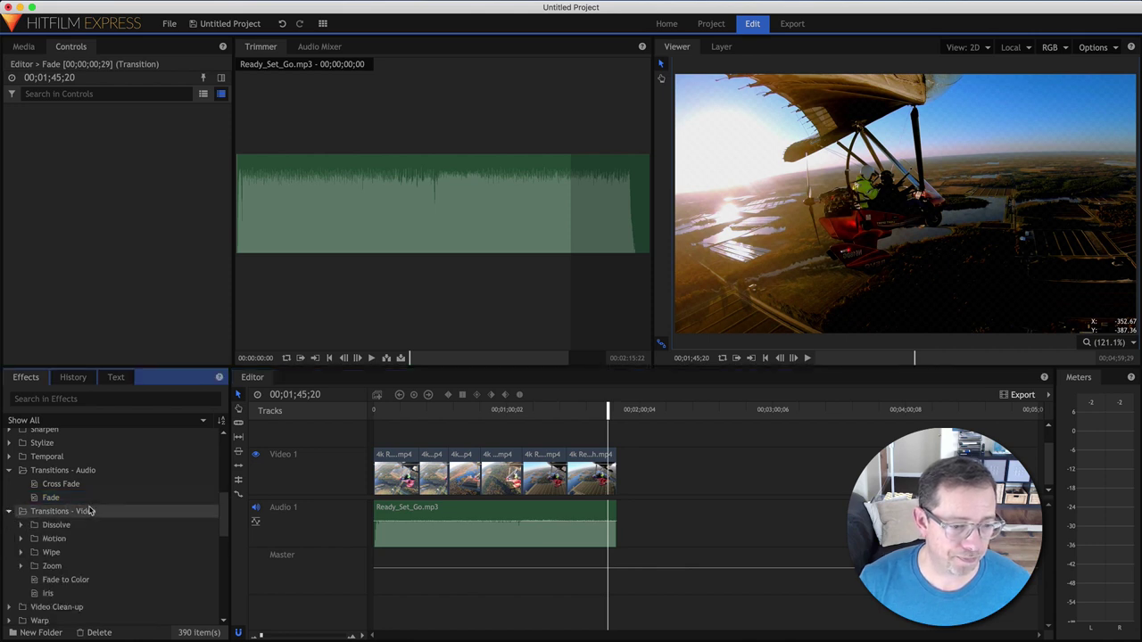
pyautogui.scroll(-2, 64, 508)
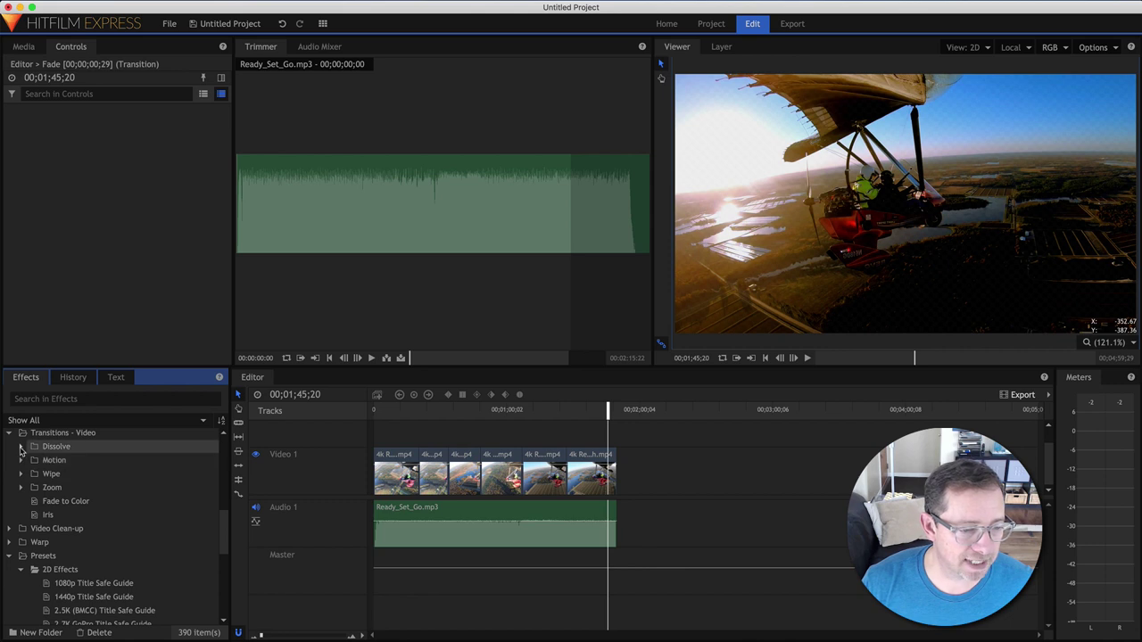
pyautogui.click(21, 447)
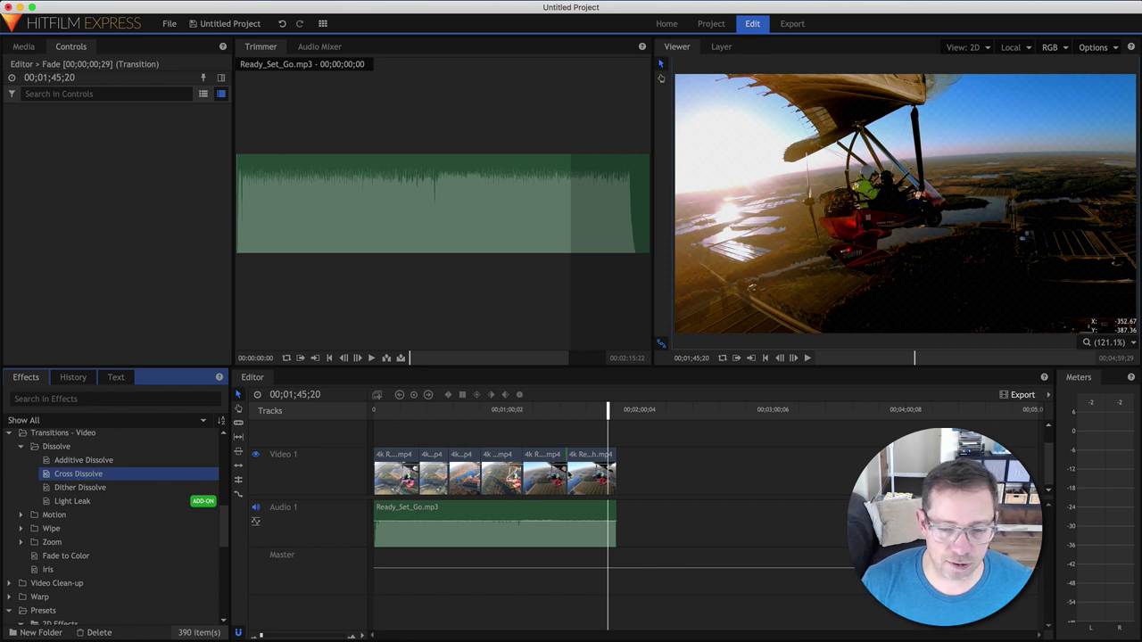
pyautogui.moveTo(612, 469); pyautogui.dragTo(615, 470)
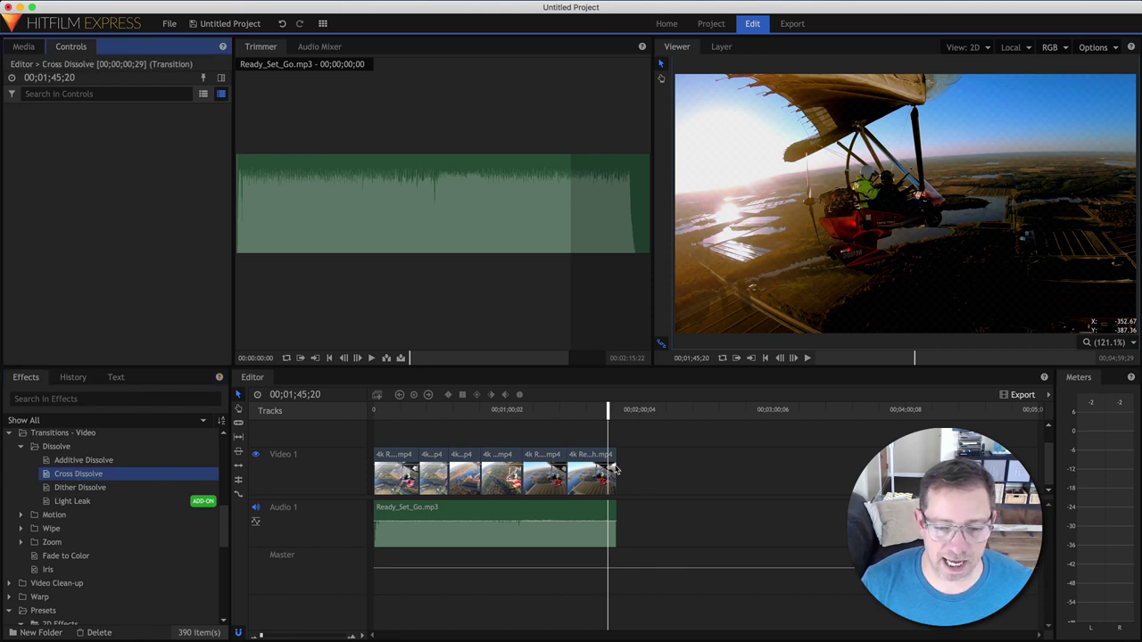
pyautogui.press('space')
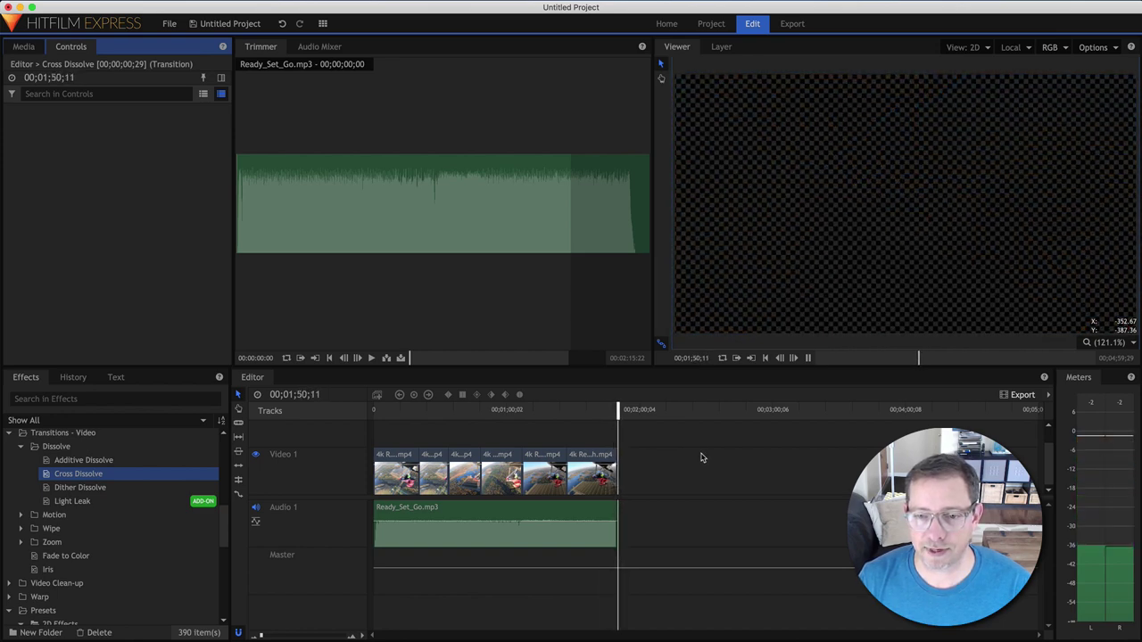
# - Return to the start of the timeline and add a Cross Dissolve to the beginning of the first Video 1 clip
pyautogui.click(389, 410)
pyautogui.moveTo(345, 413); pyautogui.dragTo(347, 413)
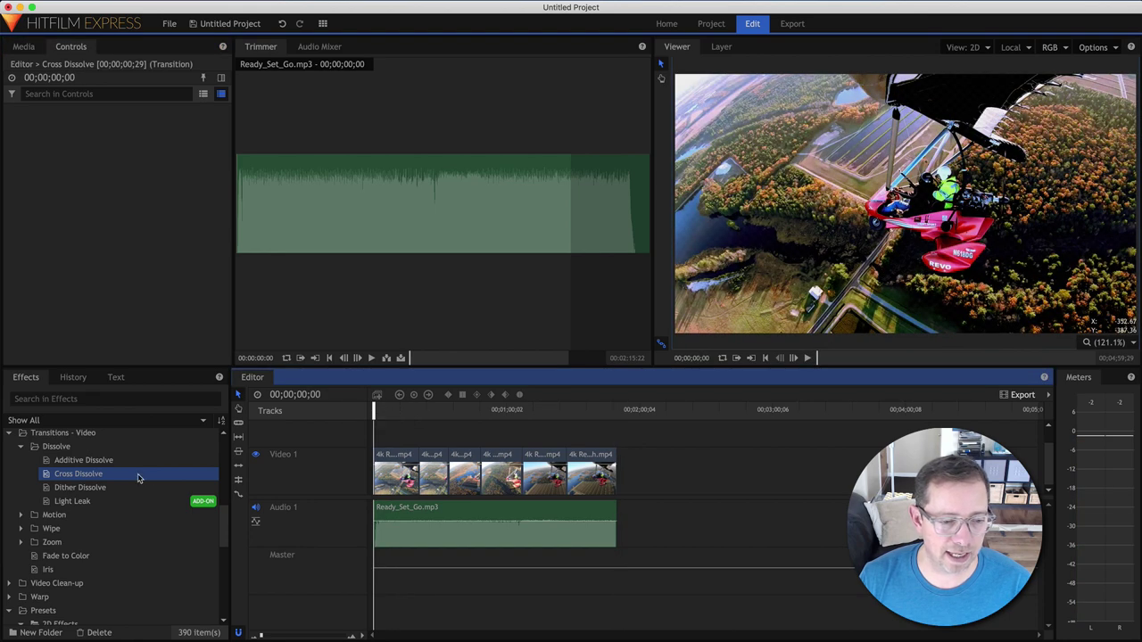
pyautogui.moveTo(98, 476); pyautogui.dragTo(377, 461)
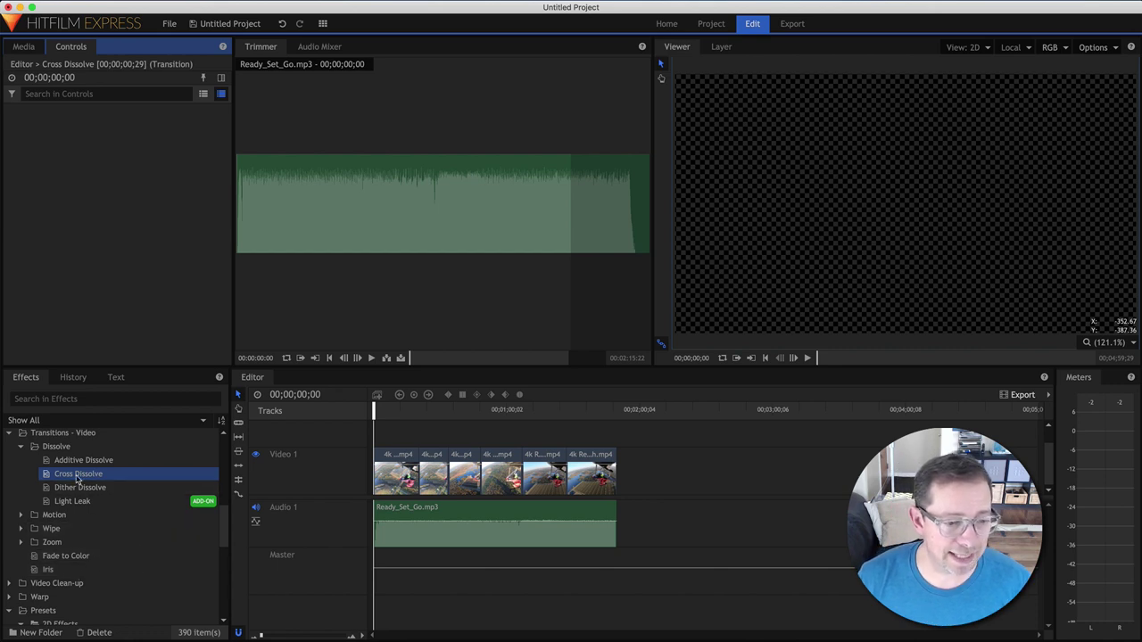
# - Add the Fade audio transition to the beginning of the Ready_Set_Go.mp3 clip on Audio 1
pyautogui.click(11, 434)
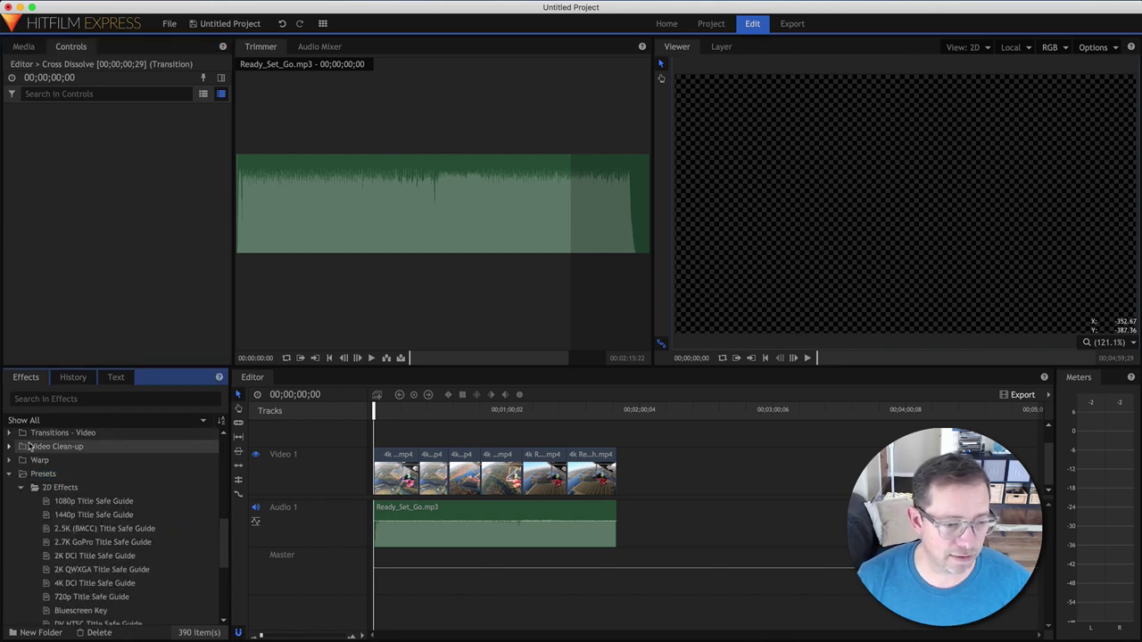
pyautogui.scroll(2, 30, 442)
pyautogui.moveTo(38, 499); pyautogui.dragTo(376, 512)
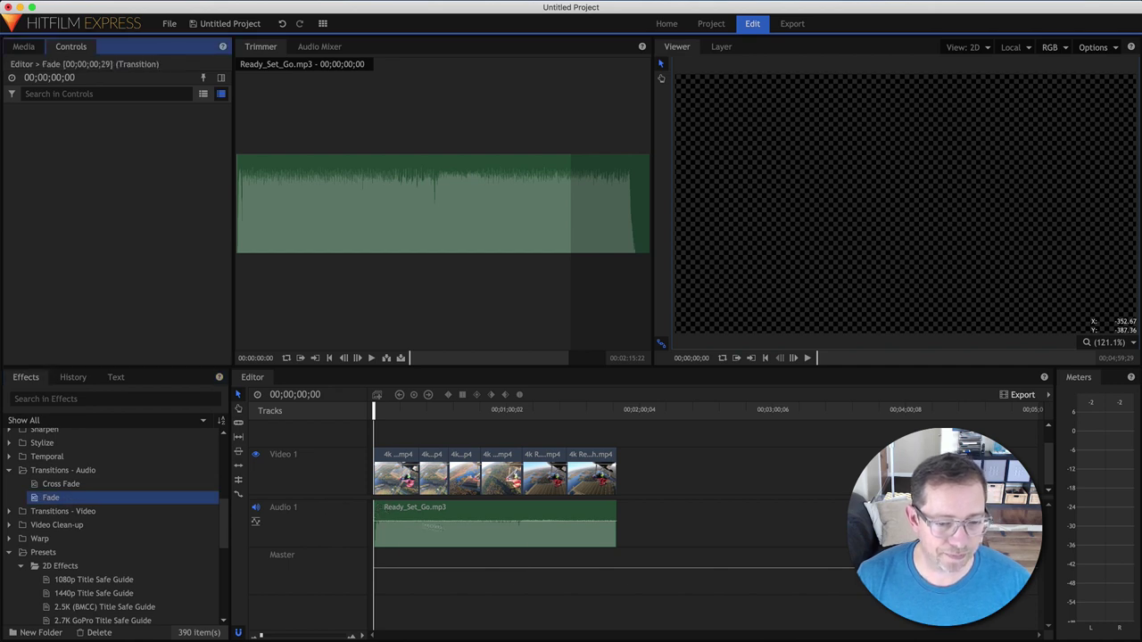
# - Try lengthening the opening Cross Dissolve on Video 1 to 00;00;02;00 and play the opening to check the fade-in
pyautogui.moveTo(261, 636); pyautogui.dragTo(275, 636)
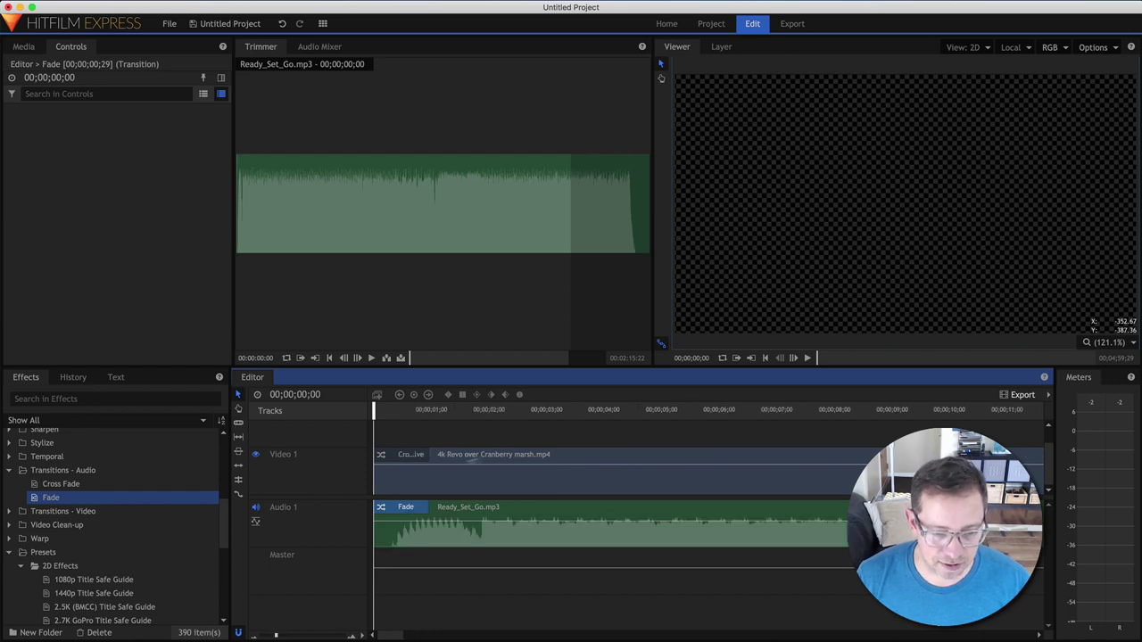
pyautogui.moveTo(440, 455)
pyautogui.mouseDown()
pyautogui.moveTo(510, 461)
pyautogui.moveTo(440, 462)
pyautogui.mouseUp()
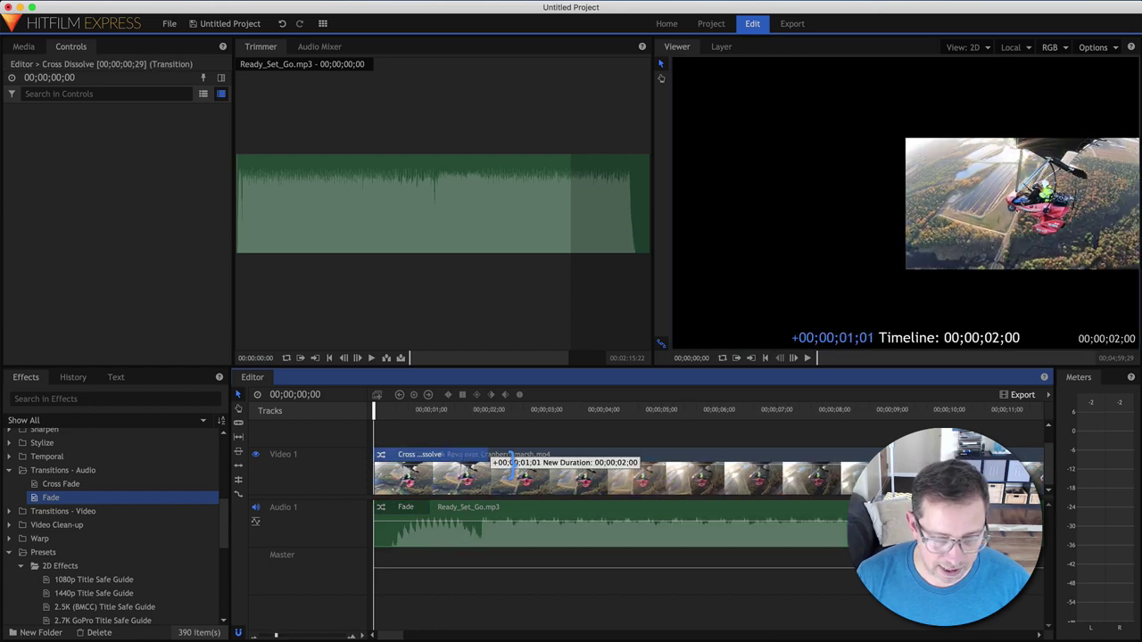
pyautogui.press('space')
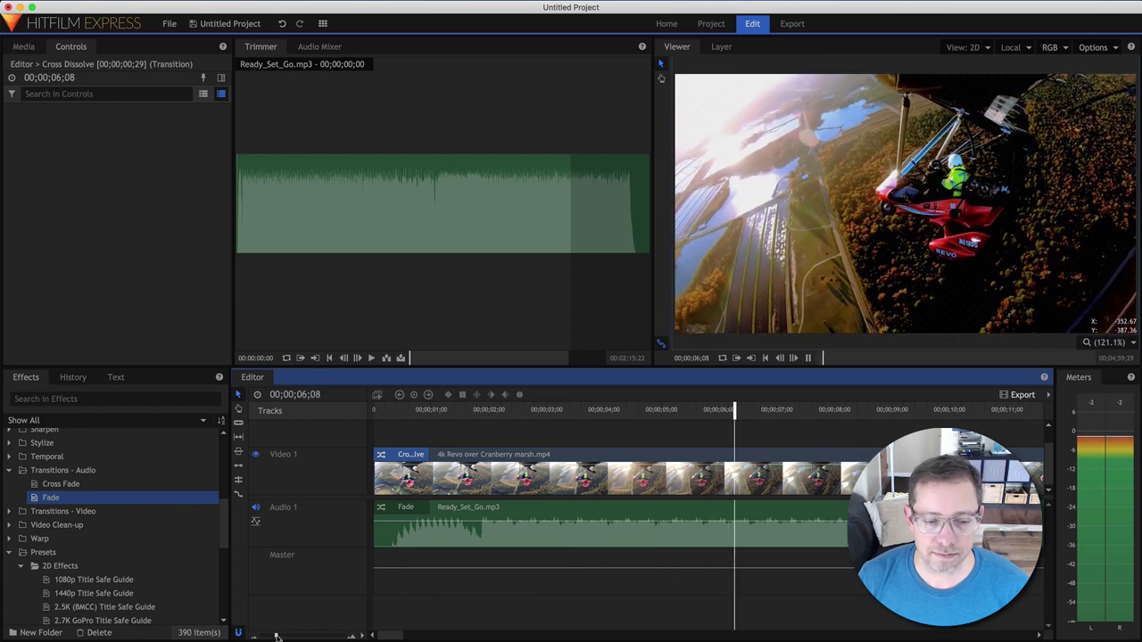
# - Try shortening the first Video 1 clip with an ordinary trim of its end to about 00;00;11, and undo the trim
pyautogui.moveTo(275, 636); pyautogui.dragTo(265, 635)
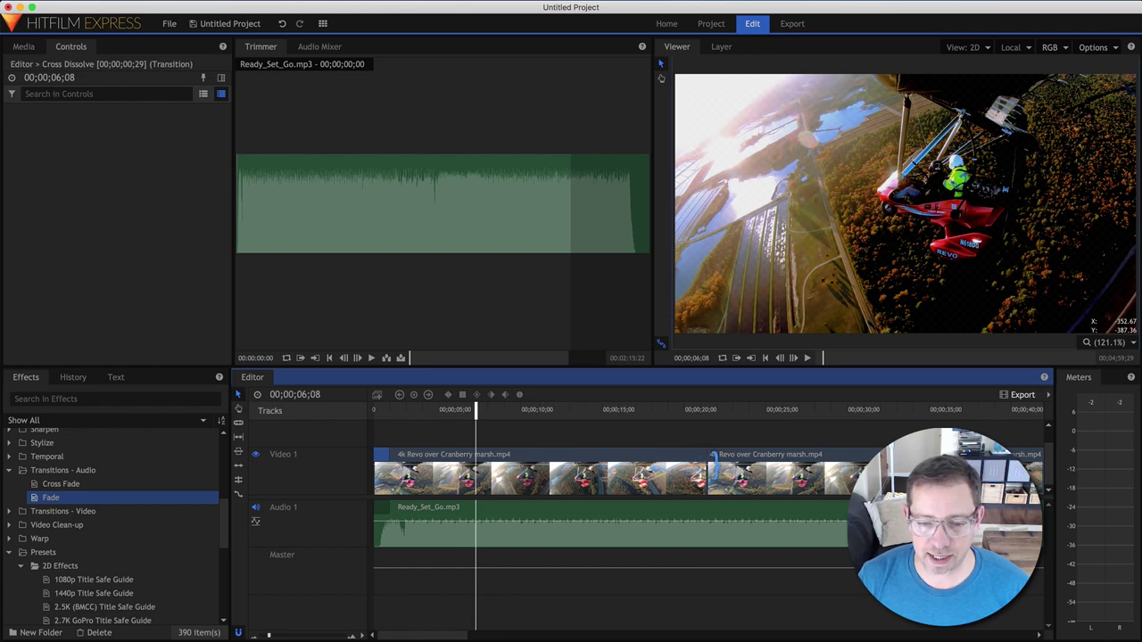
pyautogui.moveTo(709, 455); pyautogui.dragTo(553, 451)
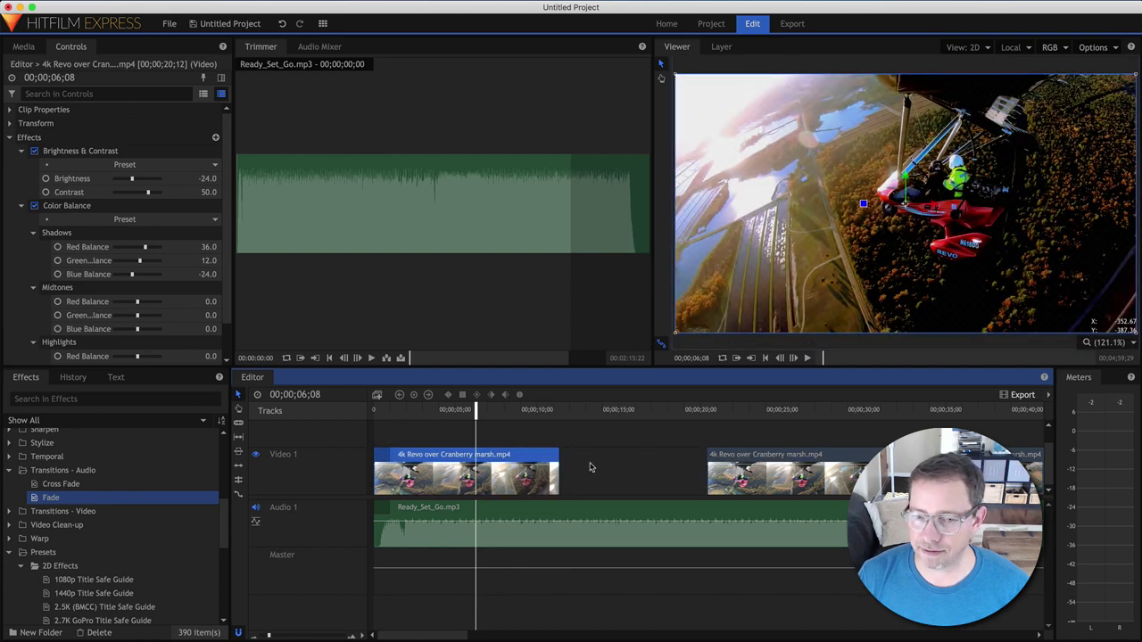
pyautogui.press('super+z')
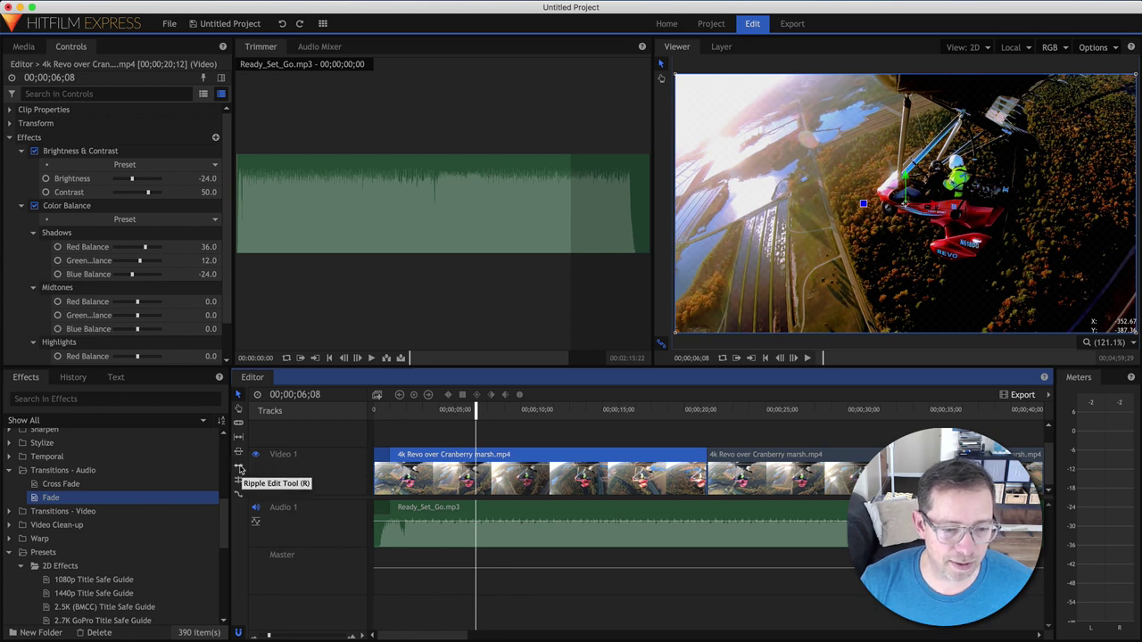
# - Ripple-edit the first Video 1 clip to 00;00;12;11 and trim Ready_Set_Go.mp3 to end with the last video clip
pyautogui.click(239, 467)
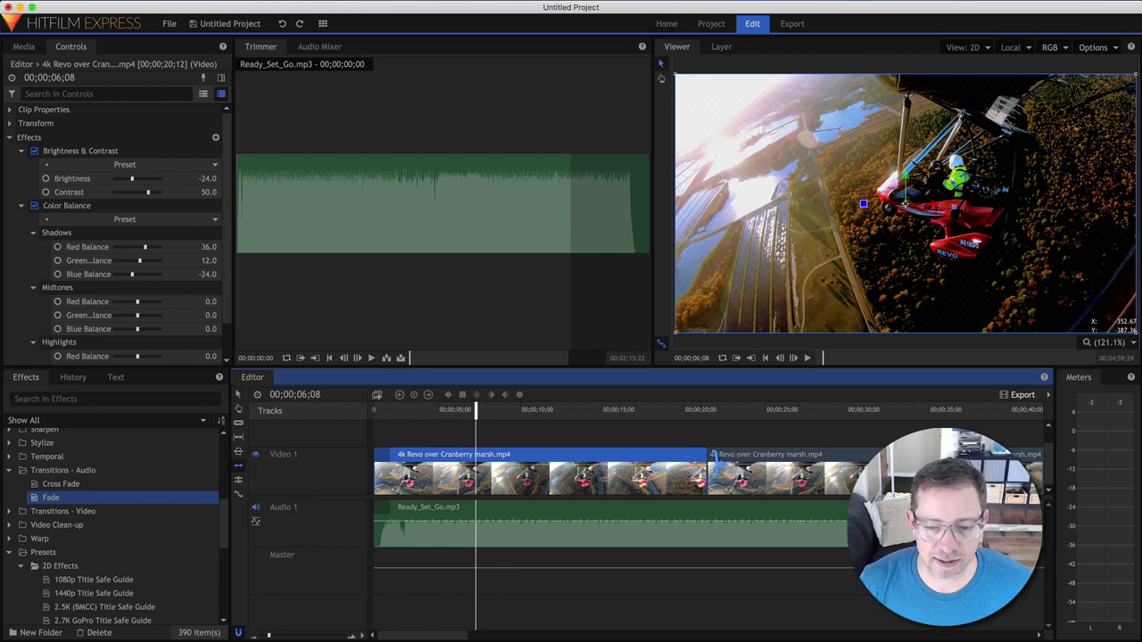
pyautogui.moveTo(711, 457); pyautogui.dragTo(577, 460)
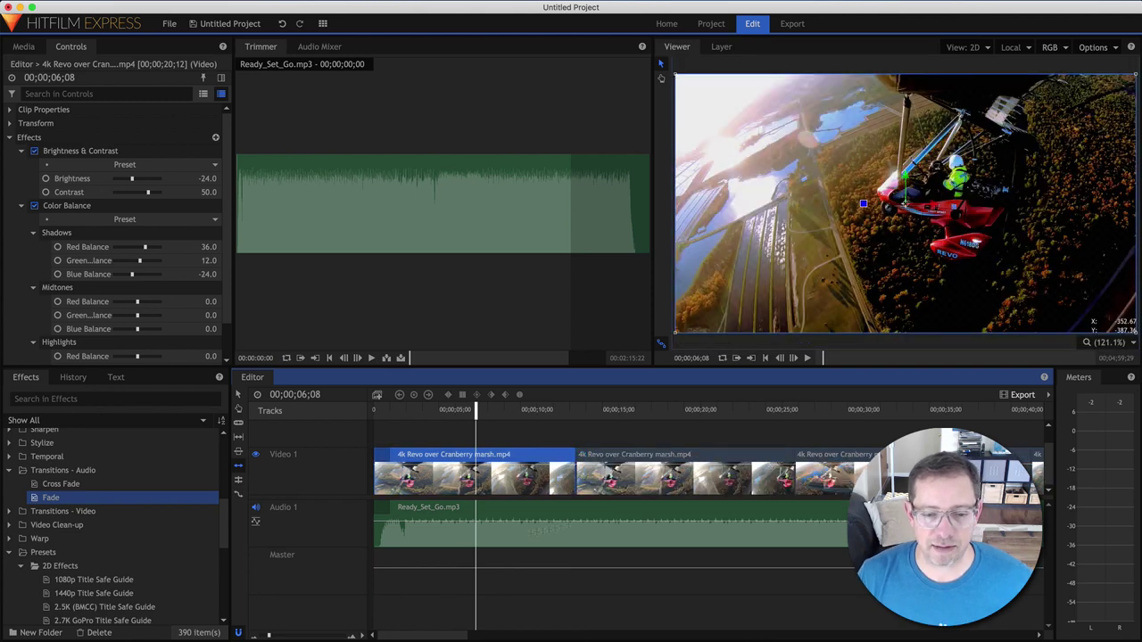
pyautogui.moveTo(271, 636); pyautogui.dragTo(263, 635)
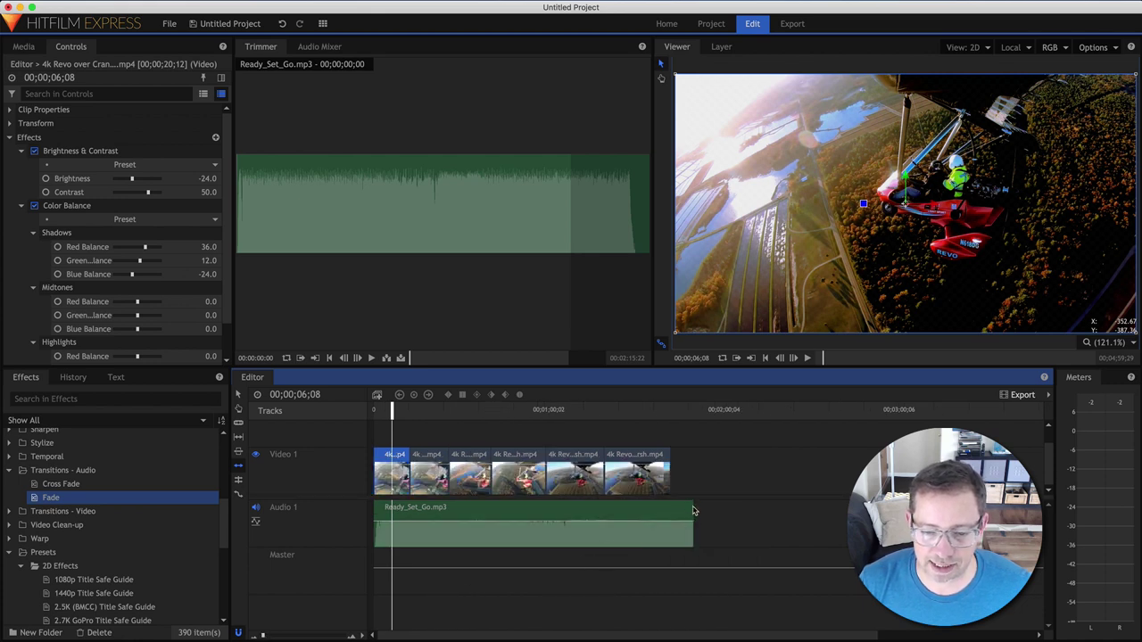
pyautogui.moveTo(711, 517); pyautogui.dragTo(685, 519)
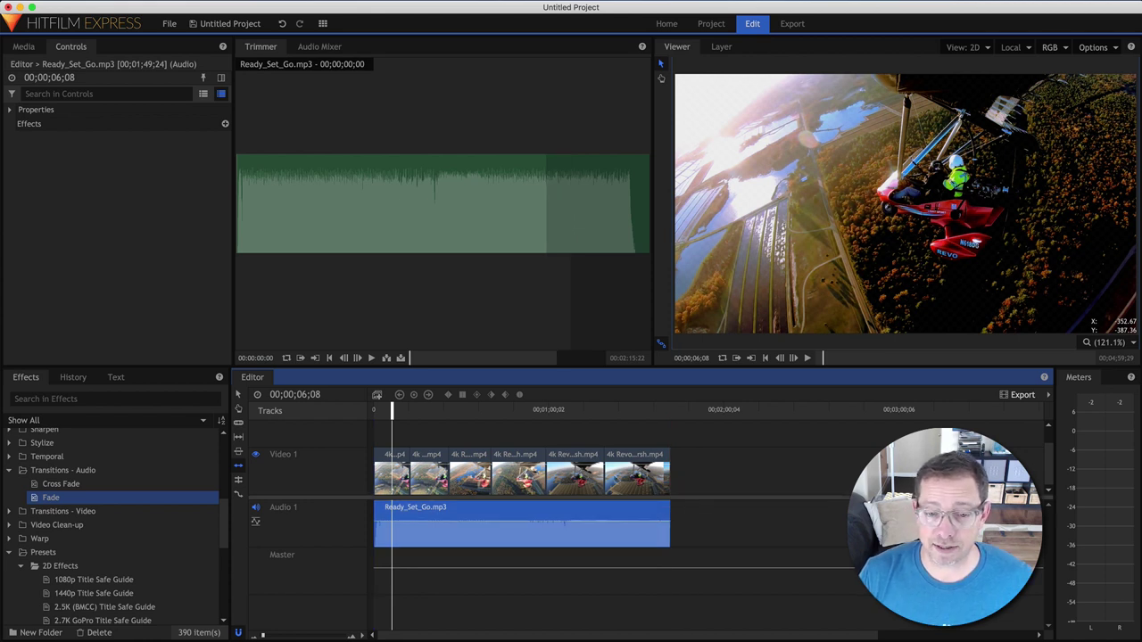
# - Select individual clips on Video 1 to look over their settings and the commands available for the first clip
pyautogui.click(576, 458)
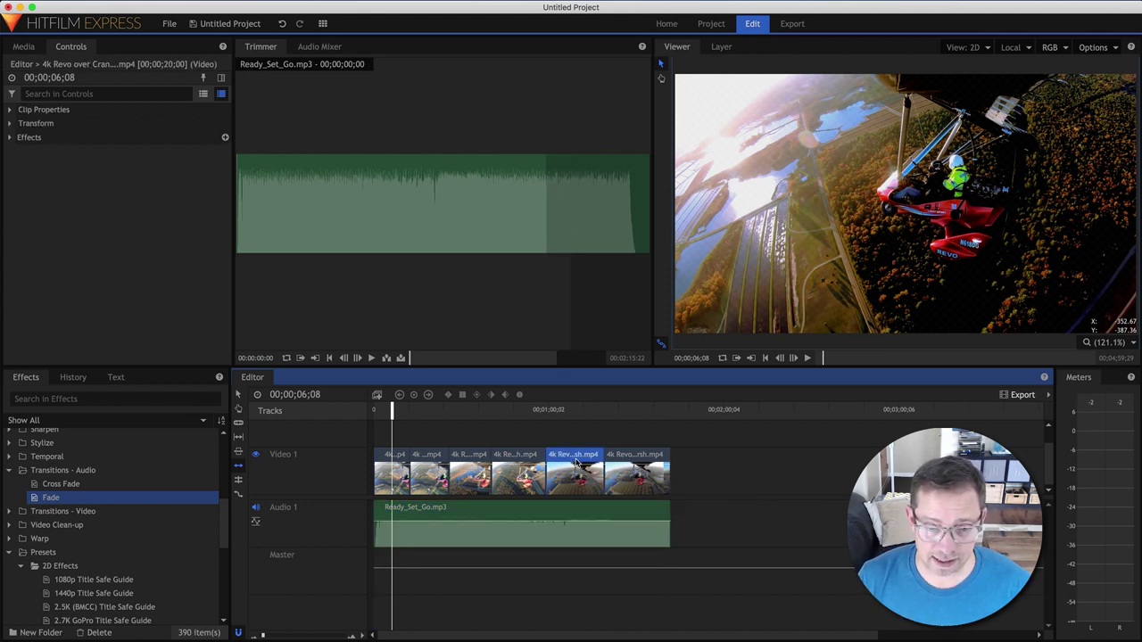
pyautogui.click(744, 456)
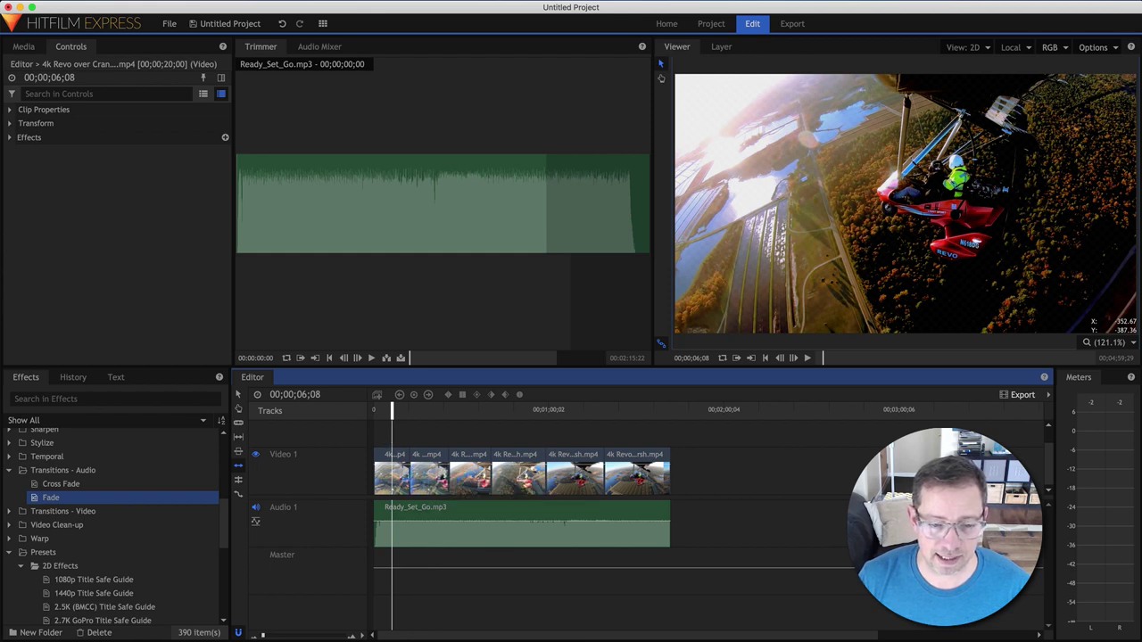
pyautogui.click(393, 481)
pyautogui.click(437, 480)
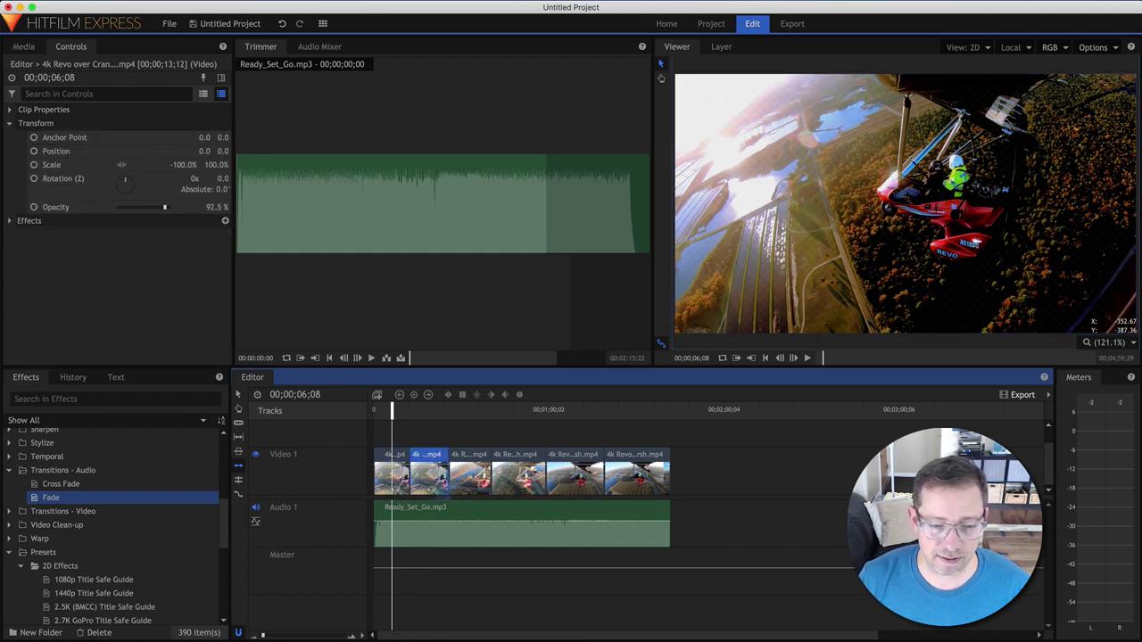
pyautogui.click(389, 479)
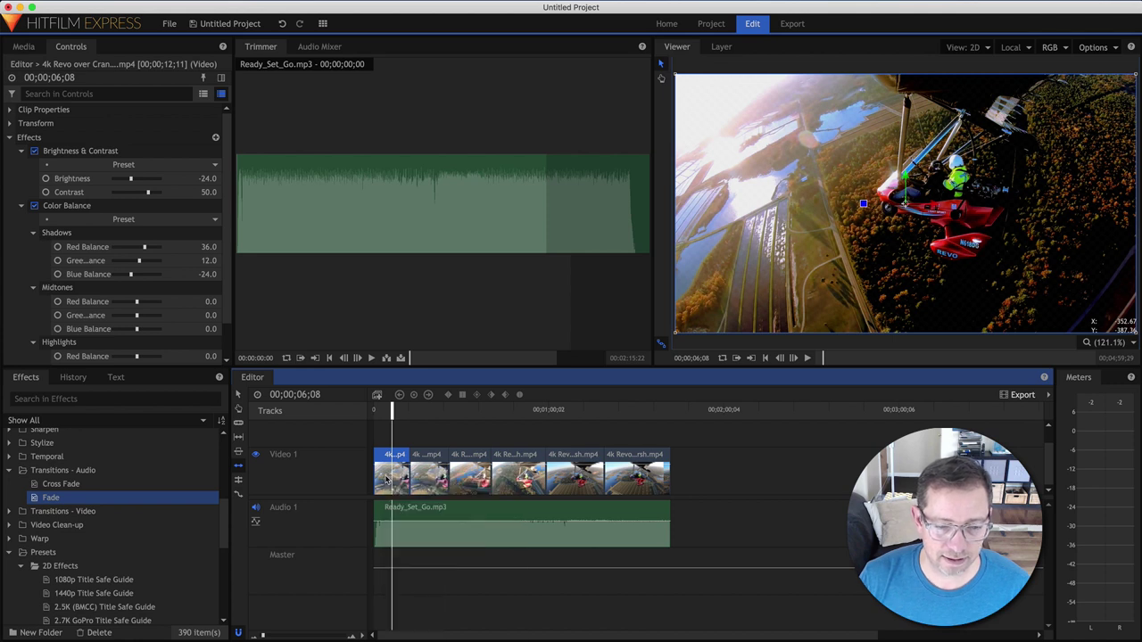
pyautogui.rightClick(386, 479)
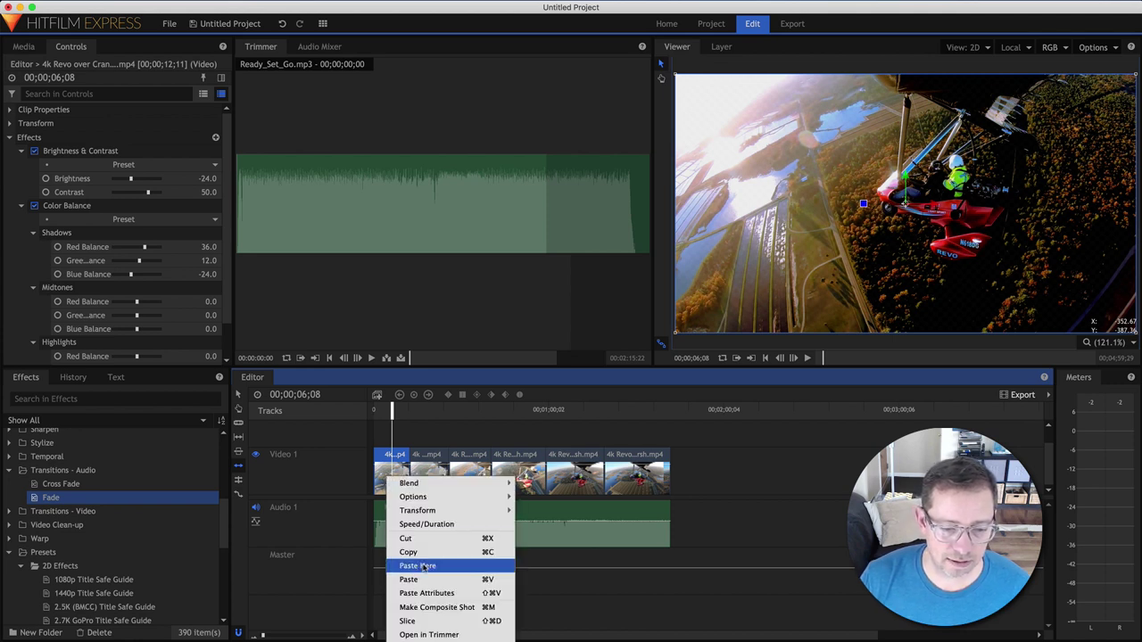
pyautogui.click(769, 482)
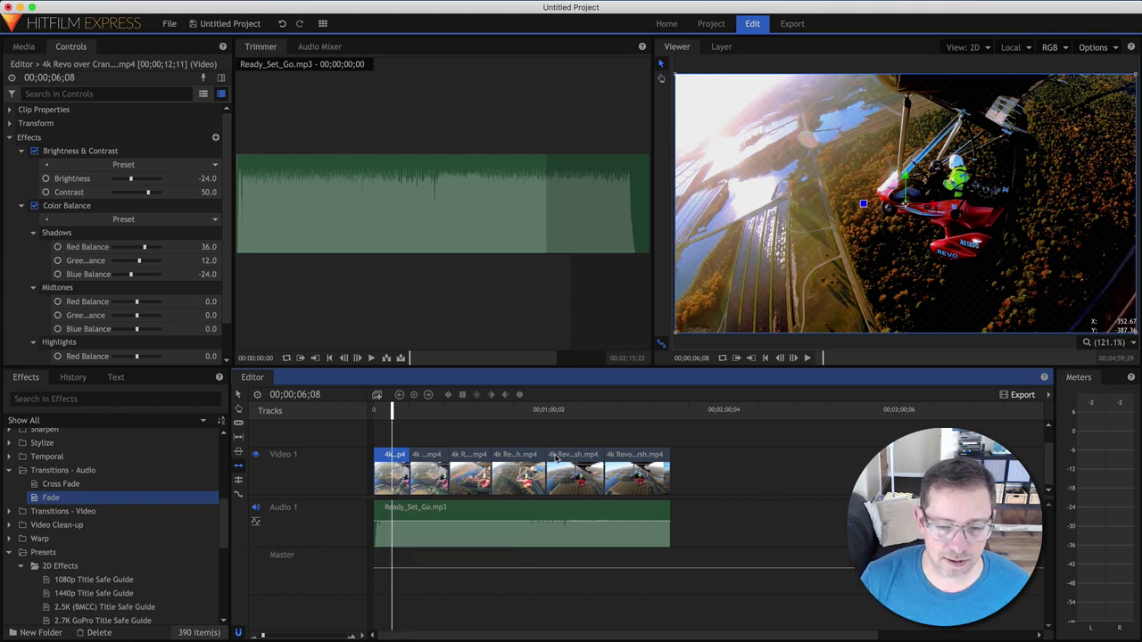
# - Select all clips on Video 1 and Audio 1 together and look over the commands available for the group
pyautogui.click(428, 479)
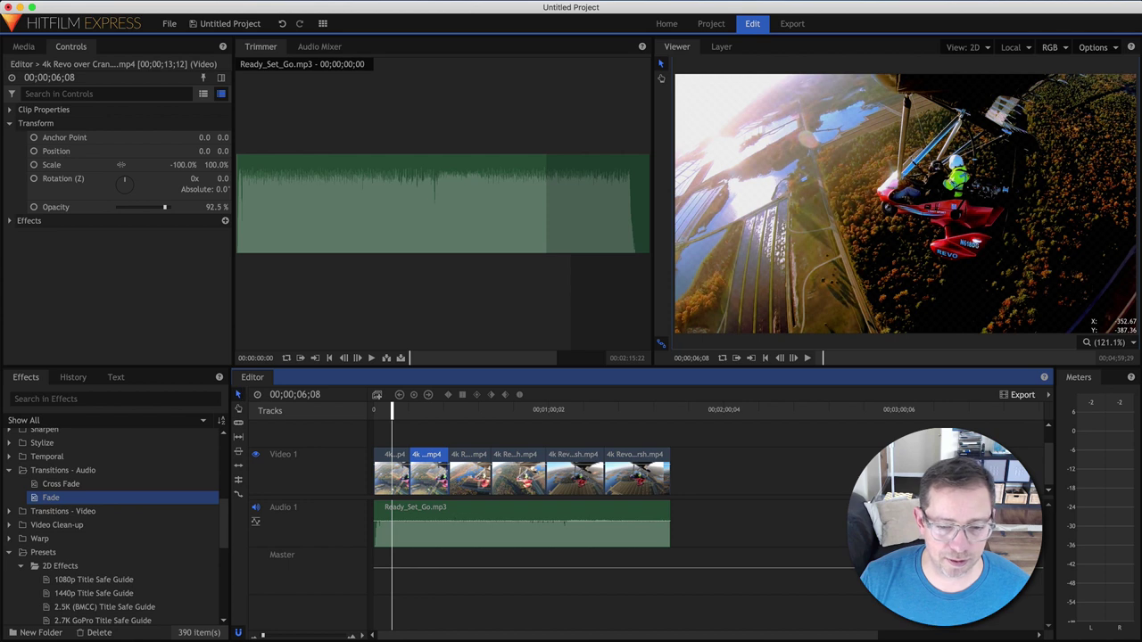
pyautogui.moveTo(710, 458); pyautogui.dragTo(384, 539)
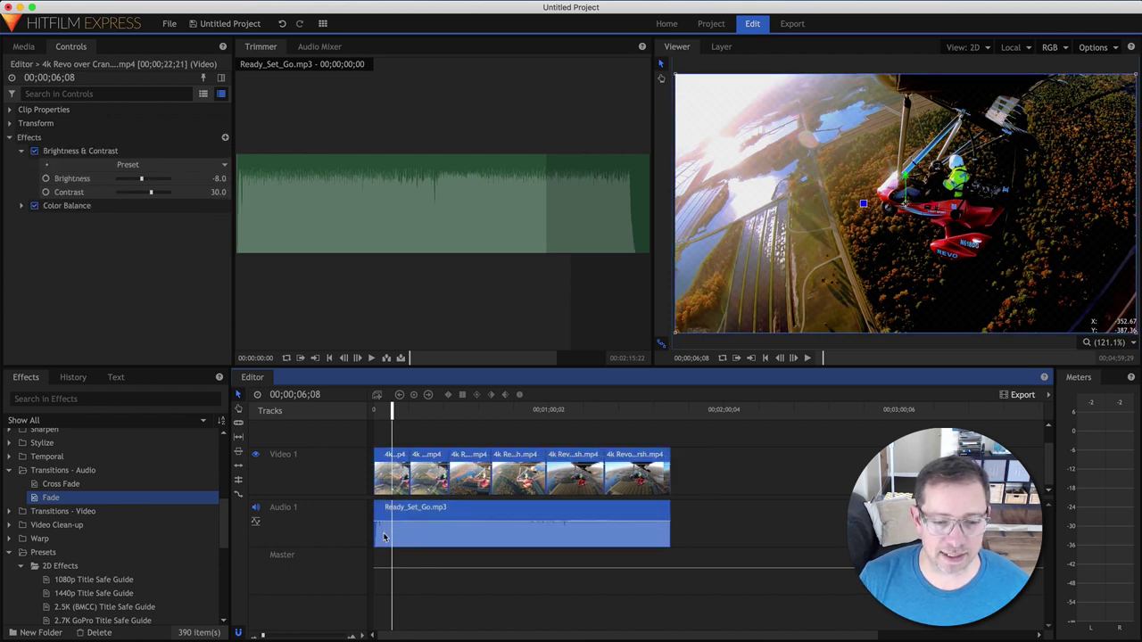
pyautogui.rightClick(426, 519)
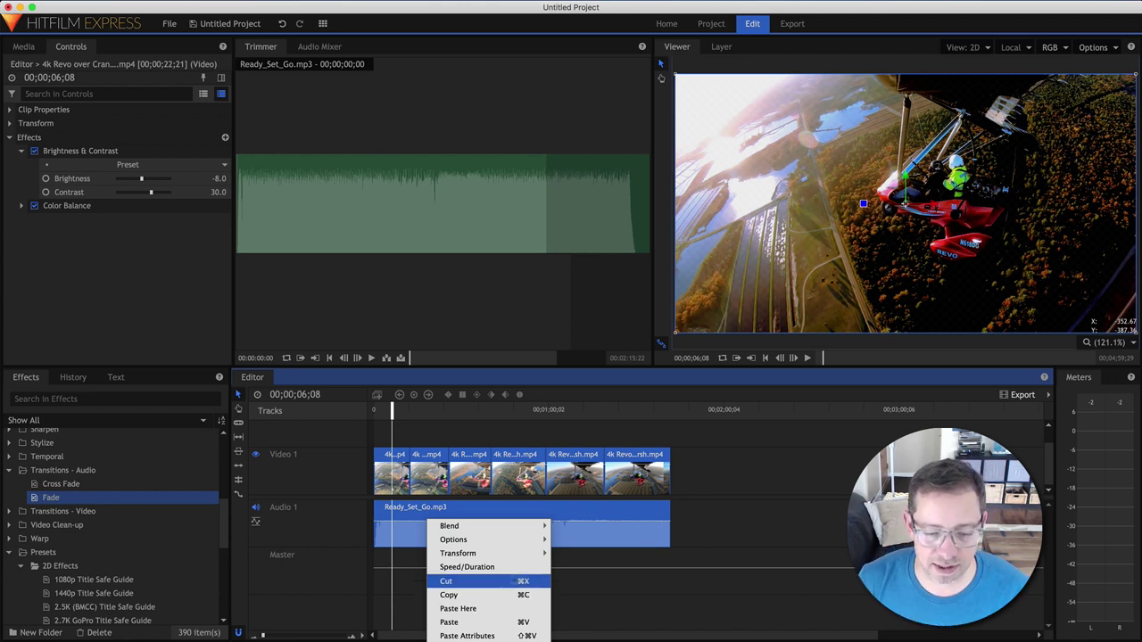
pyautogui.click(728, 510)
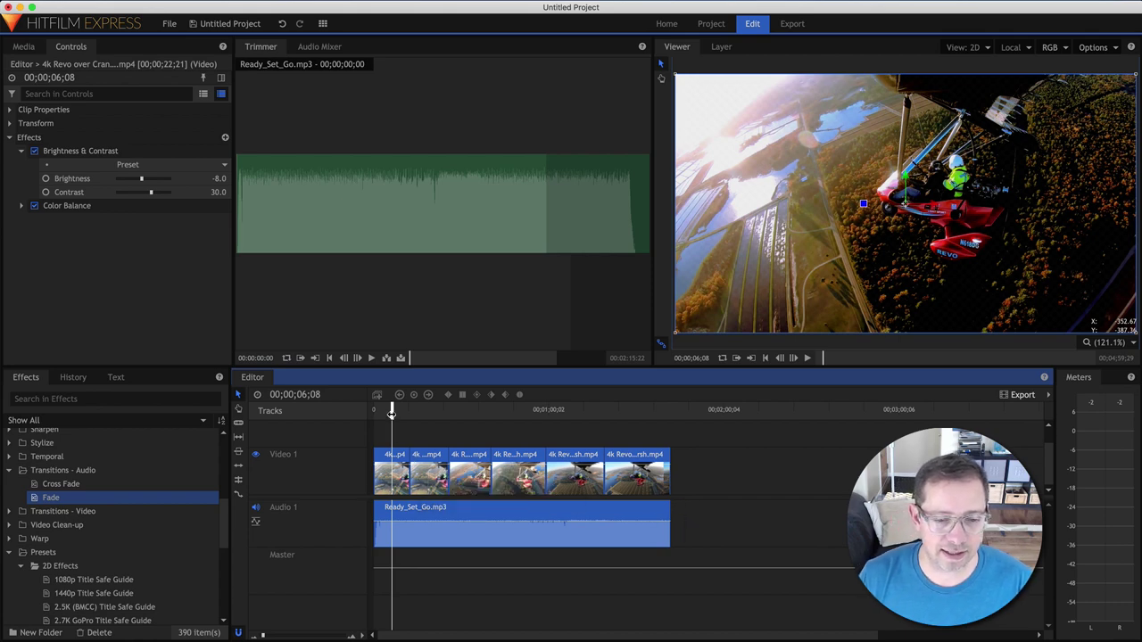
# - Deselect the clips and play the timeline from the start through the first cut to check the edit
pyautogui.moveTo(391, 412); pyautogui.dragTo(374, 412)
pyautogui.press('space')
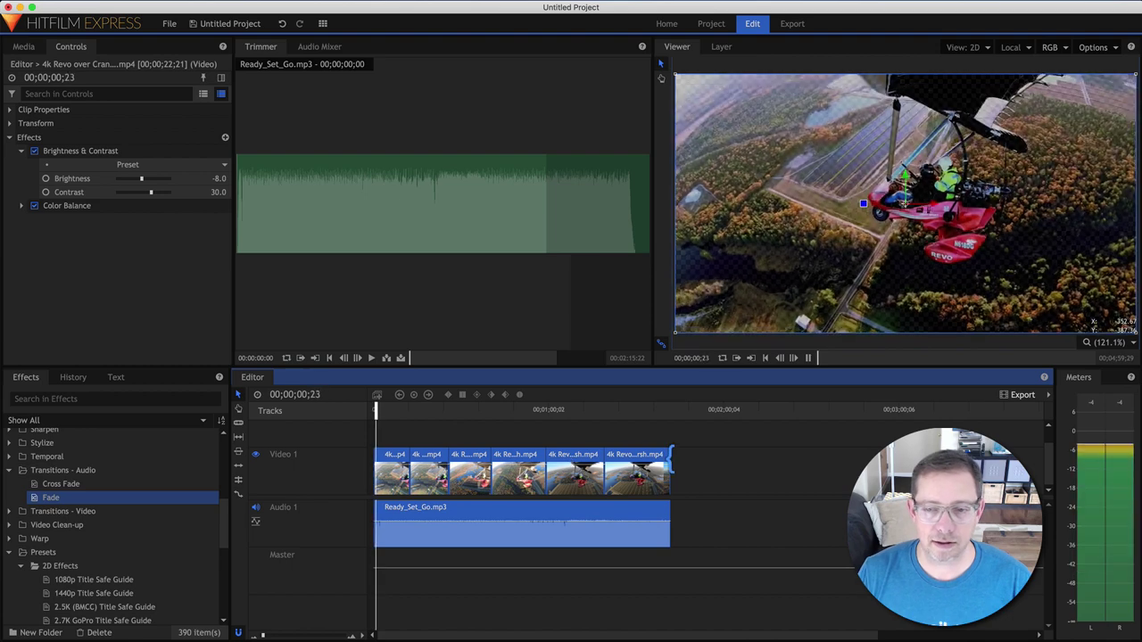
pyautogui.click(728, 451)
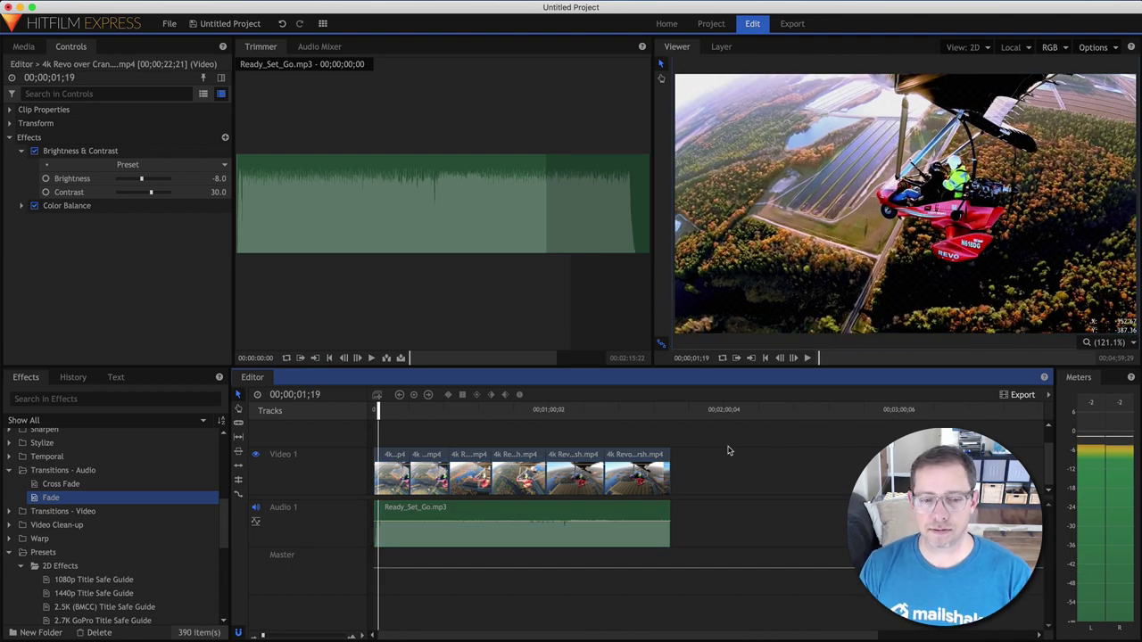
pyautogui.press('space')
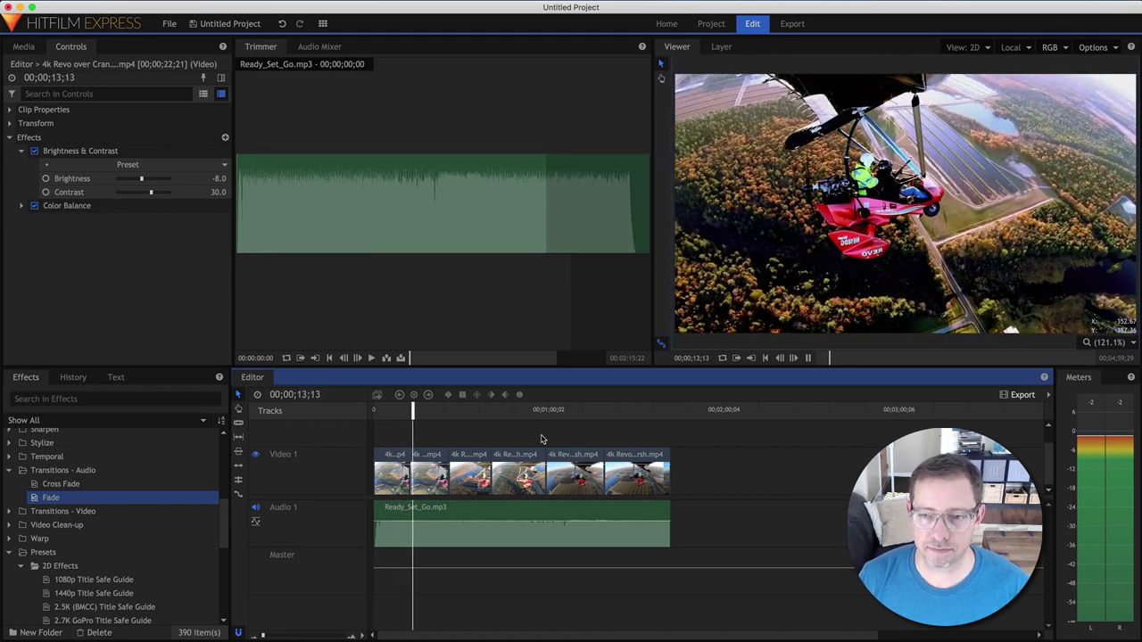
pyautogui.press('space')
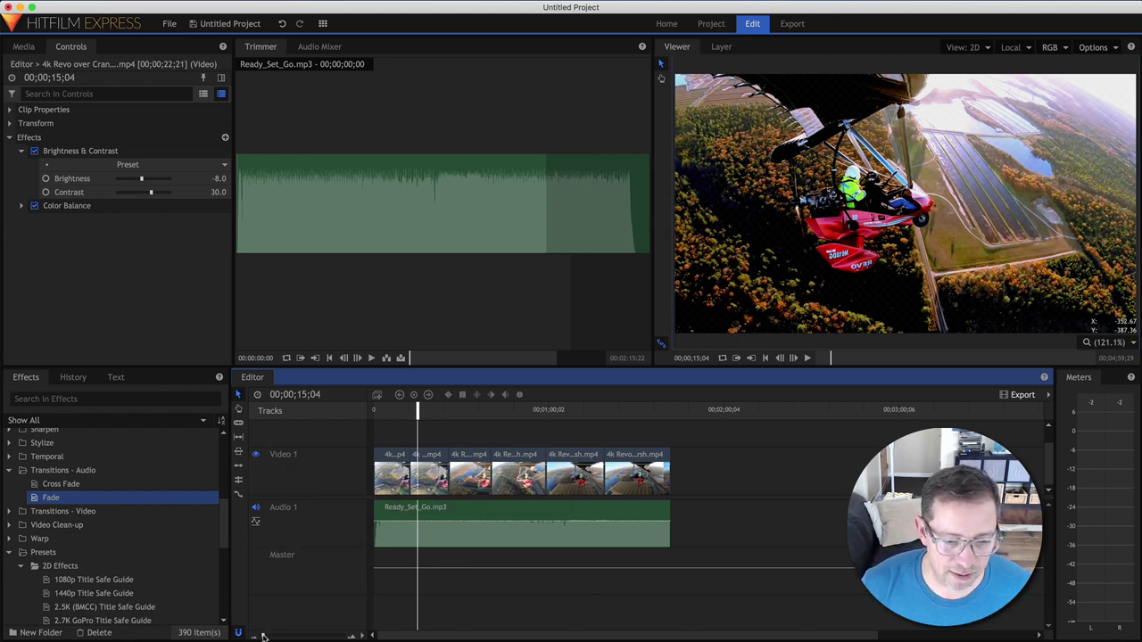
# - Ripple-edit the first cut on Video 1, trimming the second clip's start and extending the first clip's end to 00;00;15;04
pyautogui.moveTo(263, 636); pyautogui.dragTo(267, 635)
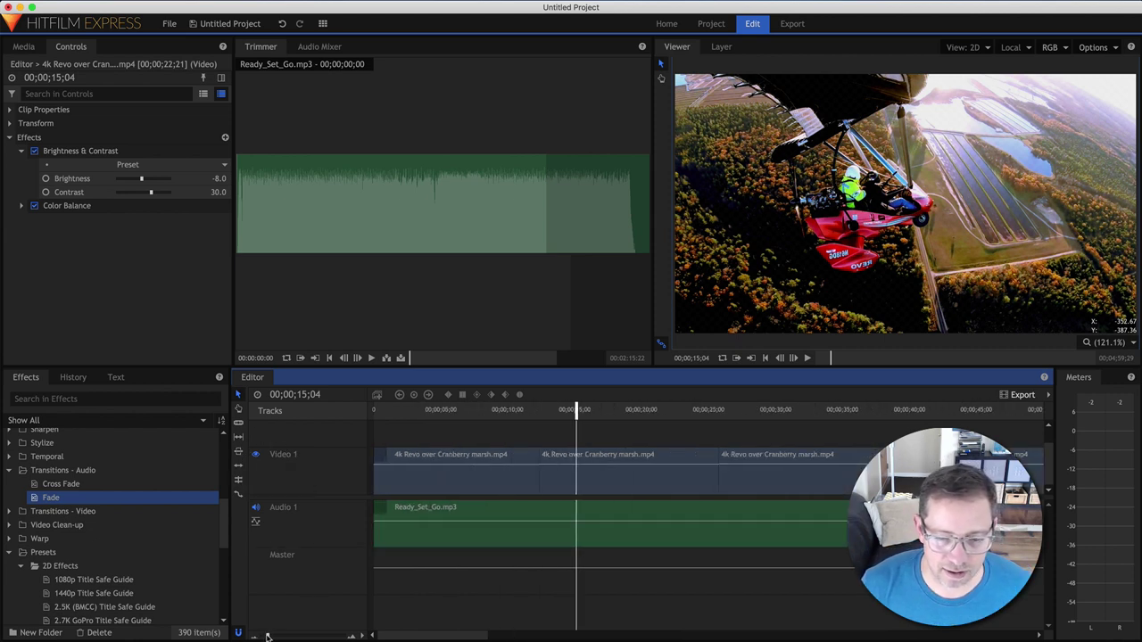
pyautogui.click(239, 466)
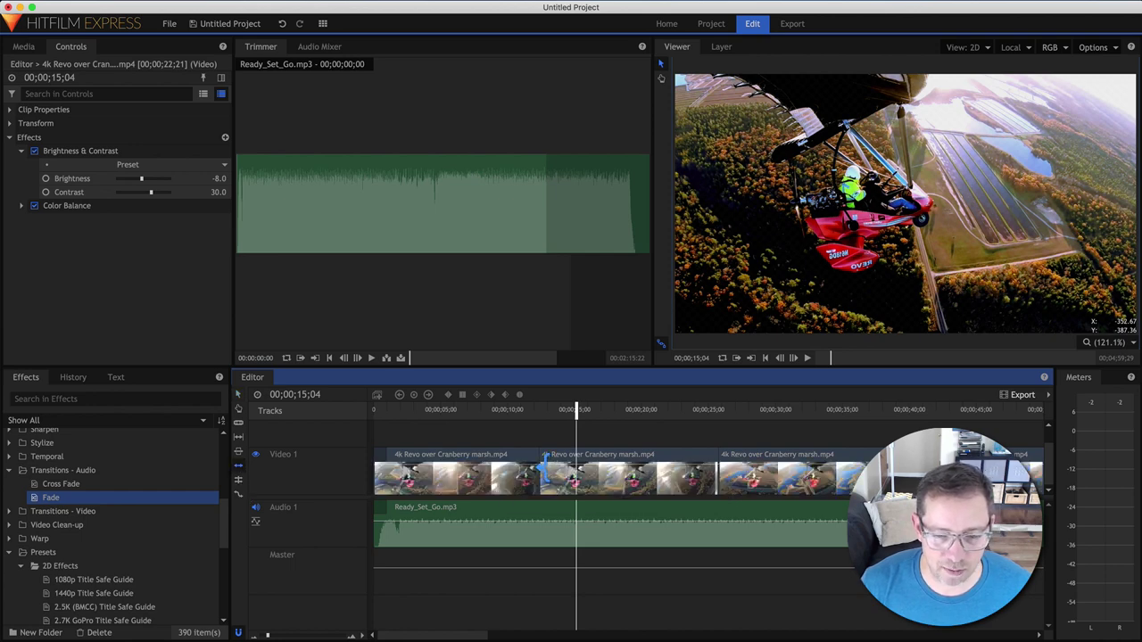
pyautogui.moveTo(544, 455); pyautogui.dragTo(578, 463)
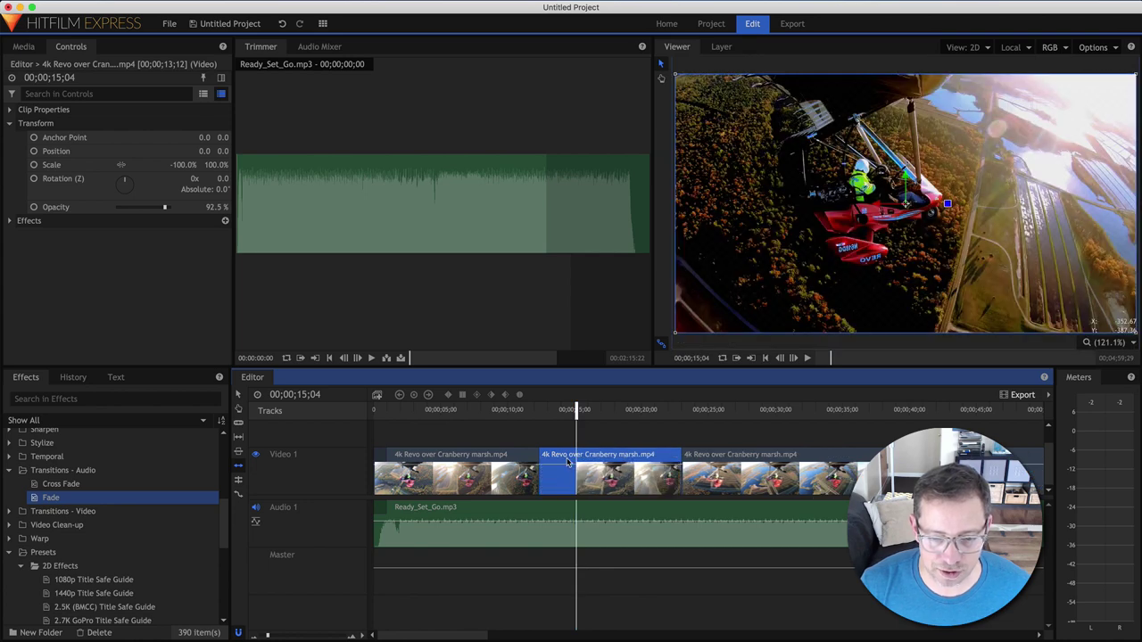
pyautogui.click(533, 459)
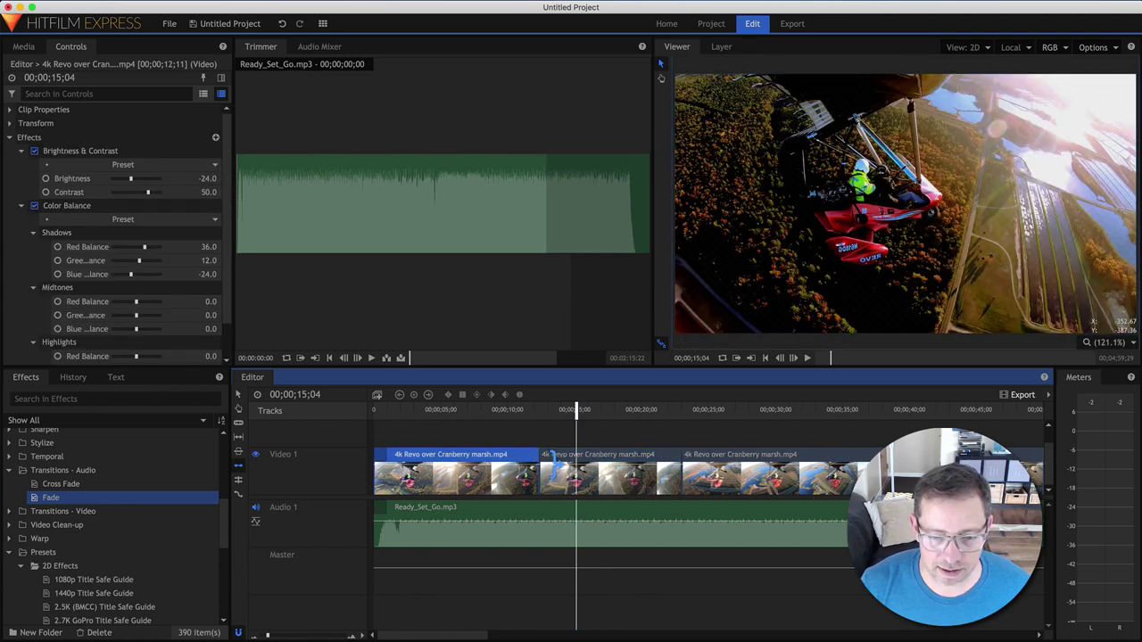
pyautogui.moveTo(548, 456); pyautogui.dragTo(577, 461)
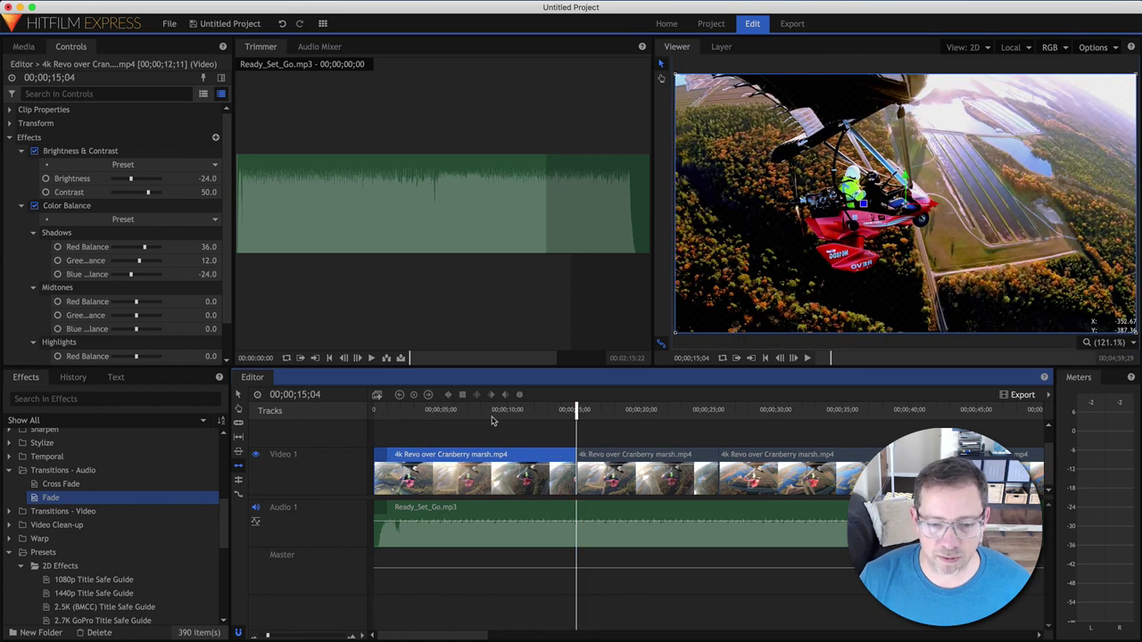
# - Play the timeline from about 00;00;11;20 through the first cut to check the ripple edit
pyautogui.click(530, 411)
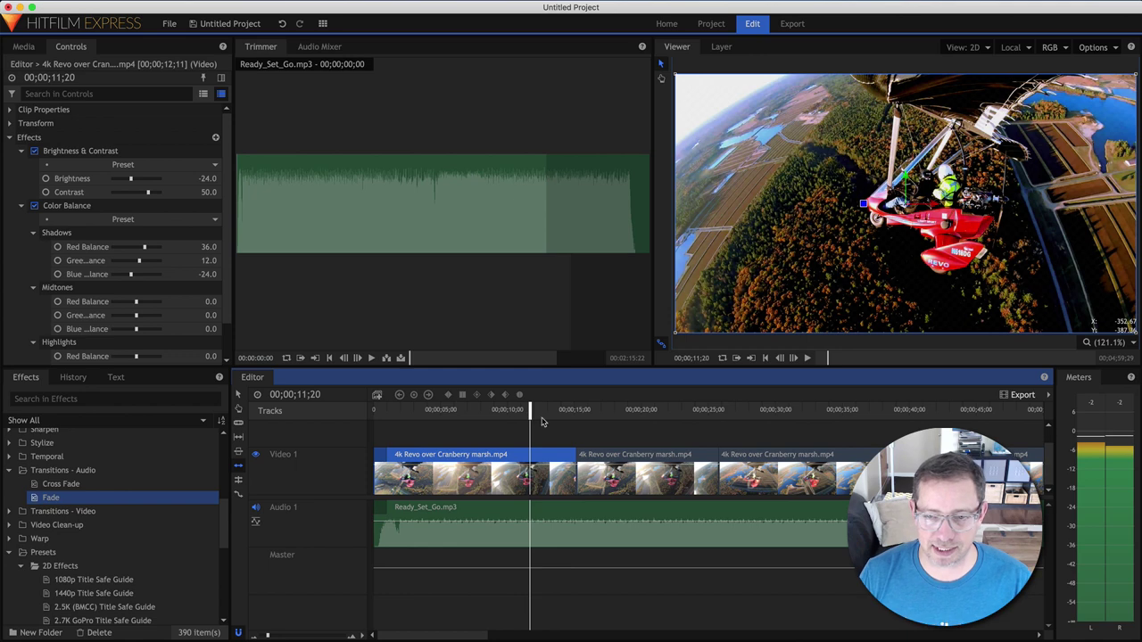
pyautogui.press('space')
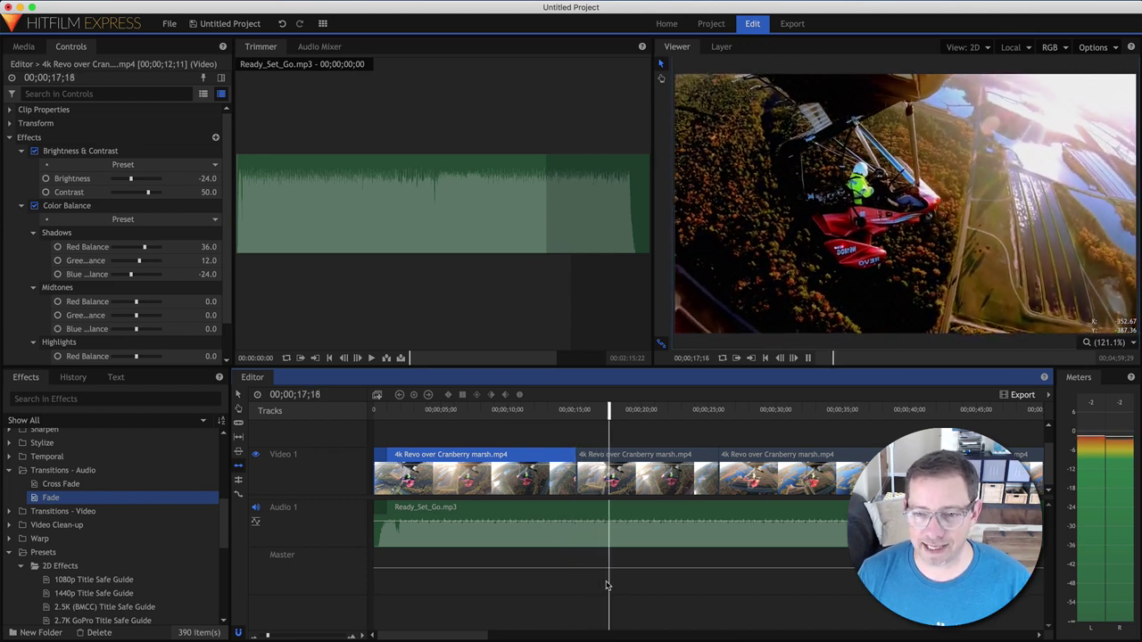
pyautogui.press('space')
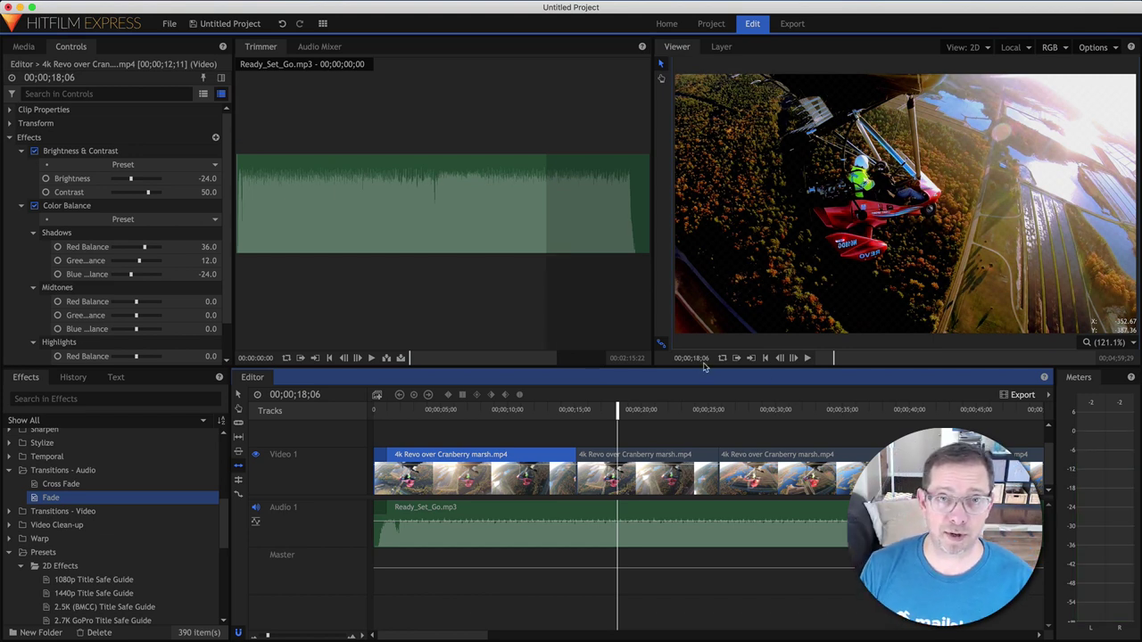
# - Queue the timeline for export, and remove both Editor tasks from the export queue
pyautogui.click(1048, 394)
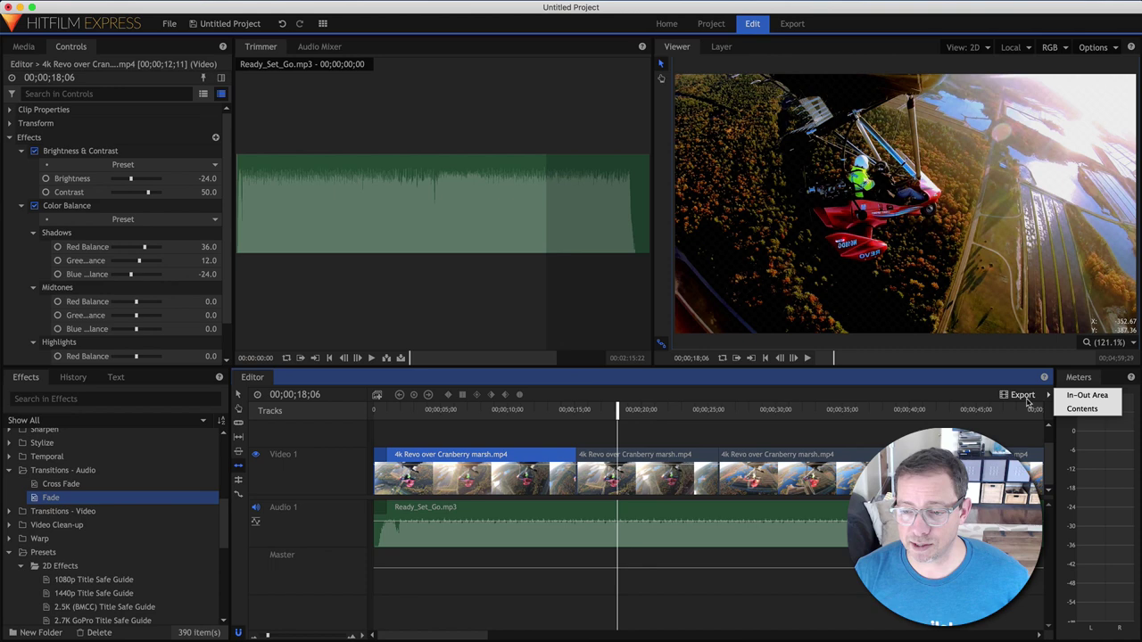
pyautogui.click(1080, 396)
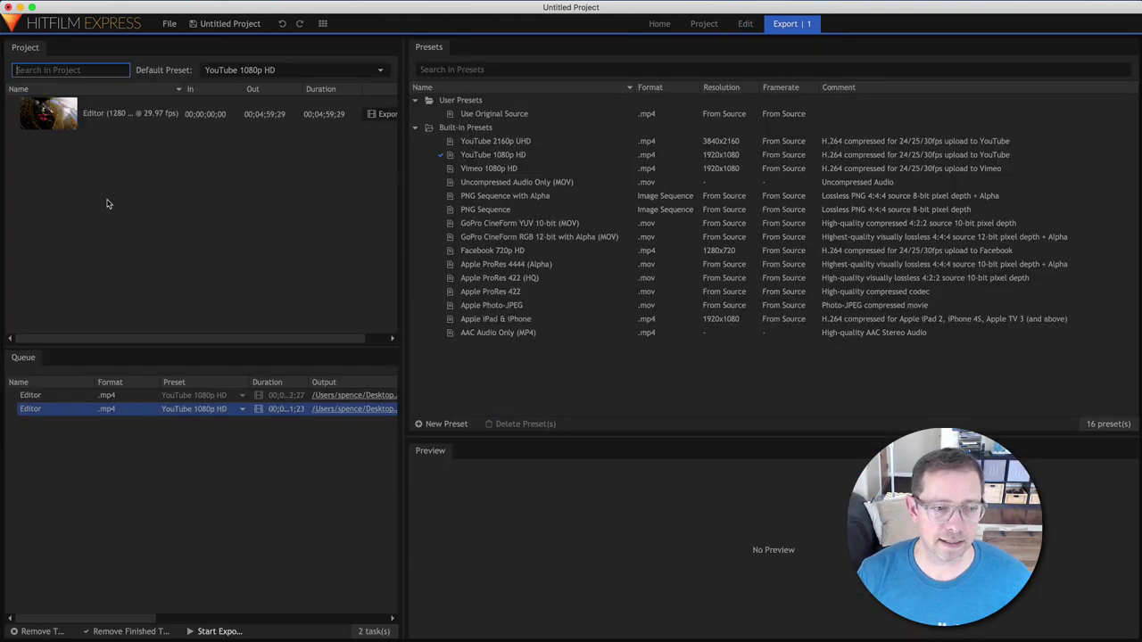
pyautogui.click(168, 395)
pyautogui.rightClick(169, 395)
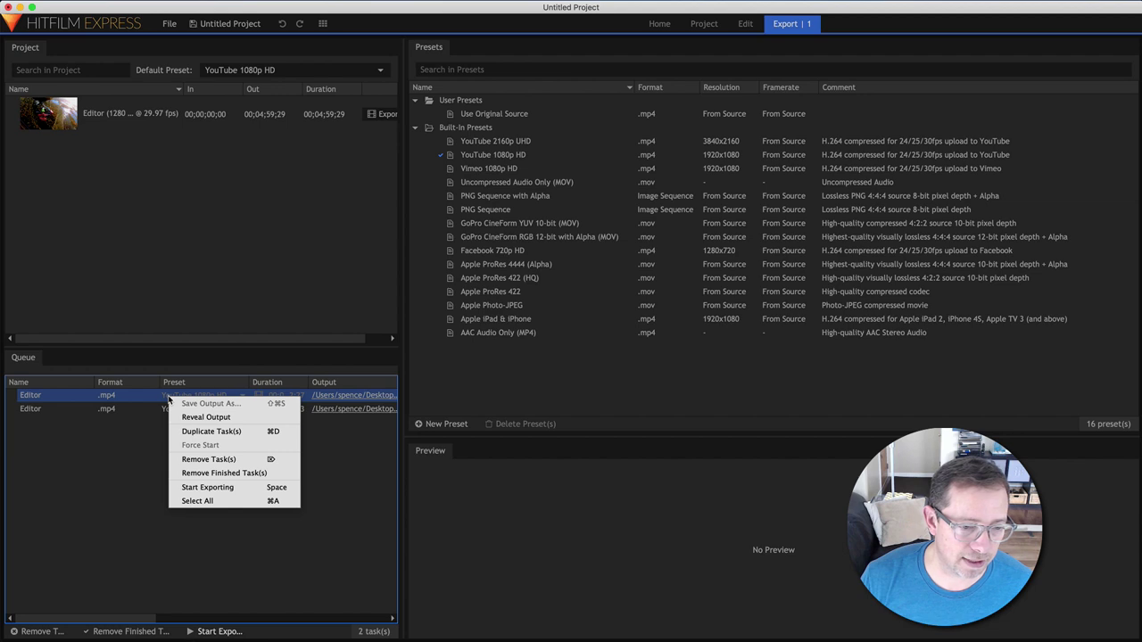
pyautogui.click(217, 458)
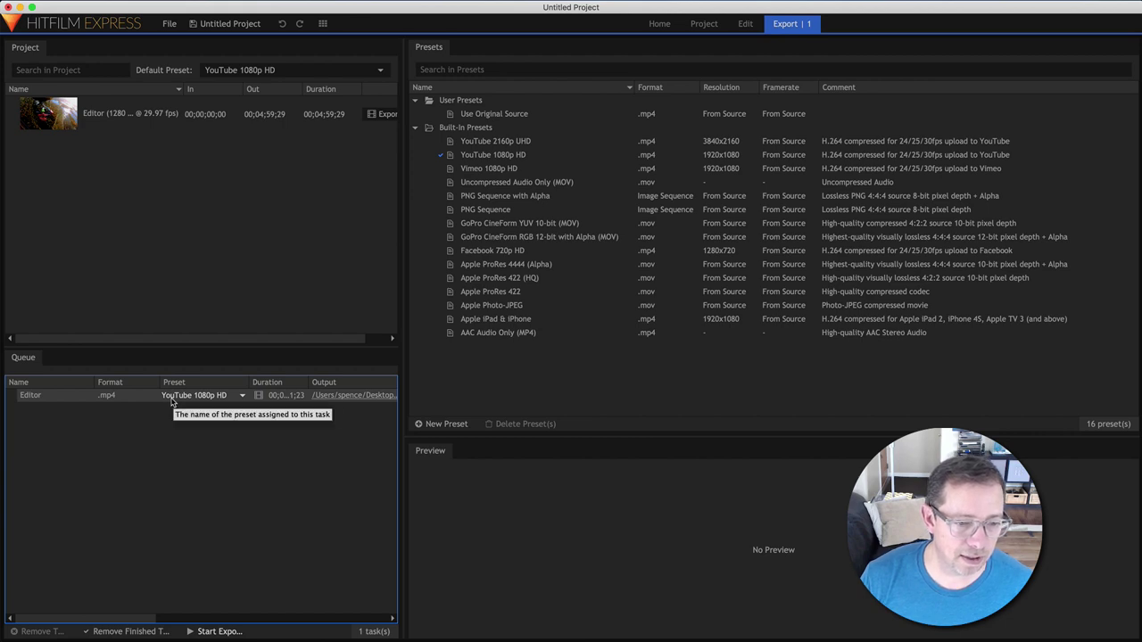
pyautogui.rightClick(172, 402)
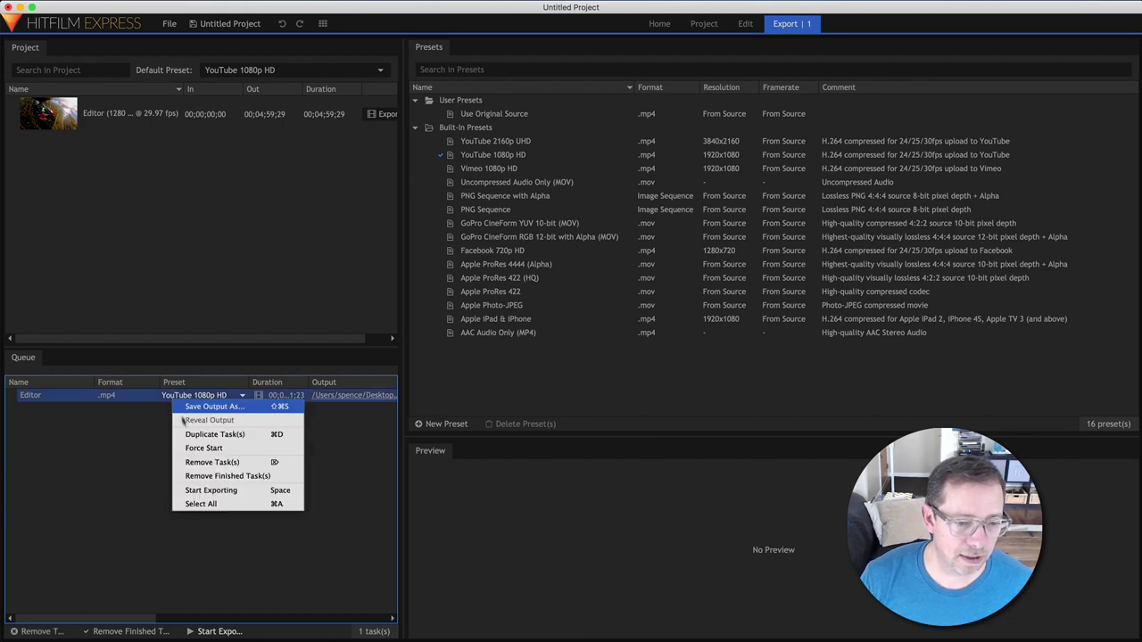
pyautogui.click(209, 462)
# - Queue only the contents of the Editor timeline with the YouTube 1080p HD preset and start exporting
pyautogui.click(189, 110)
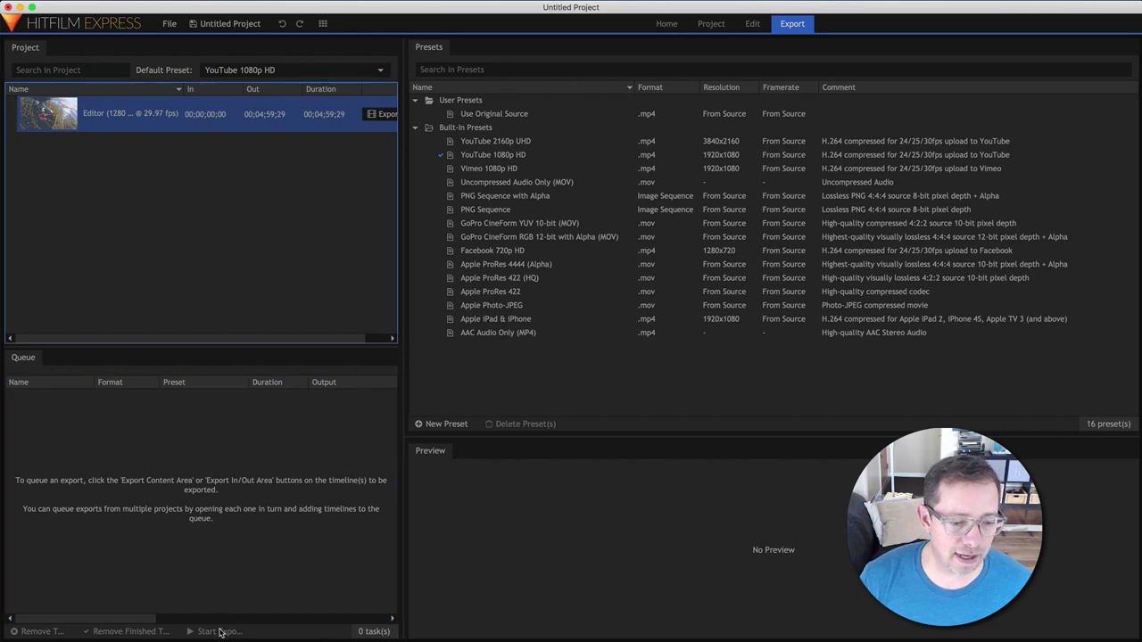
pyautogui.click(385, 114)
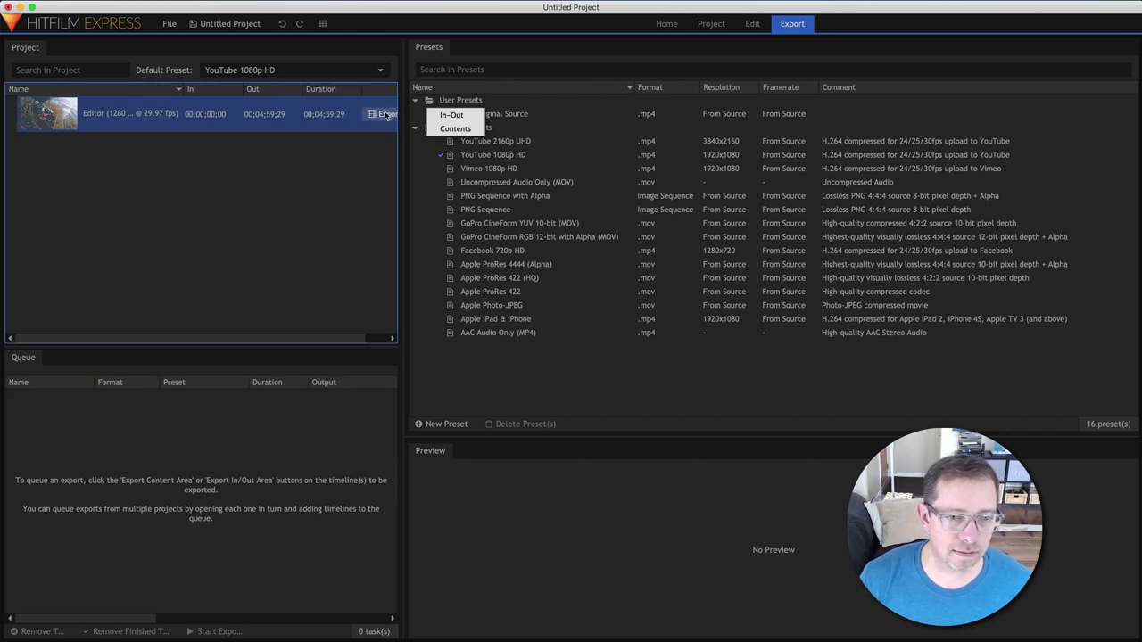
pyautogui.click(455, 129)
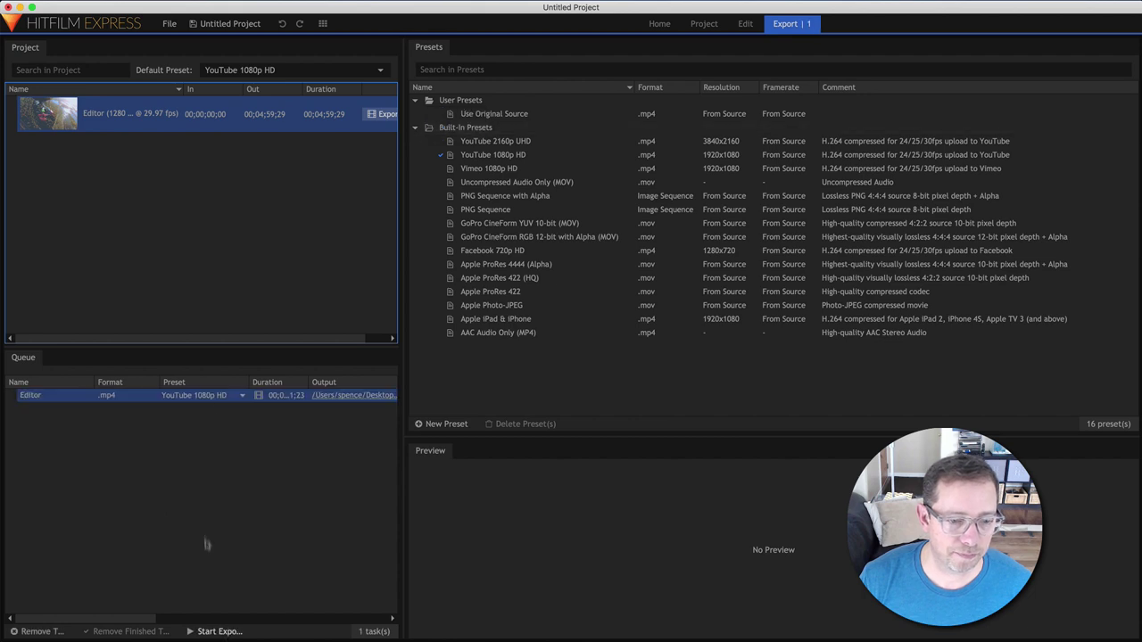
pyautogui.click(192, 632)
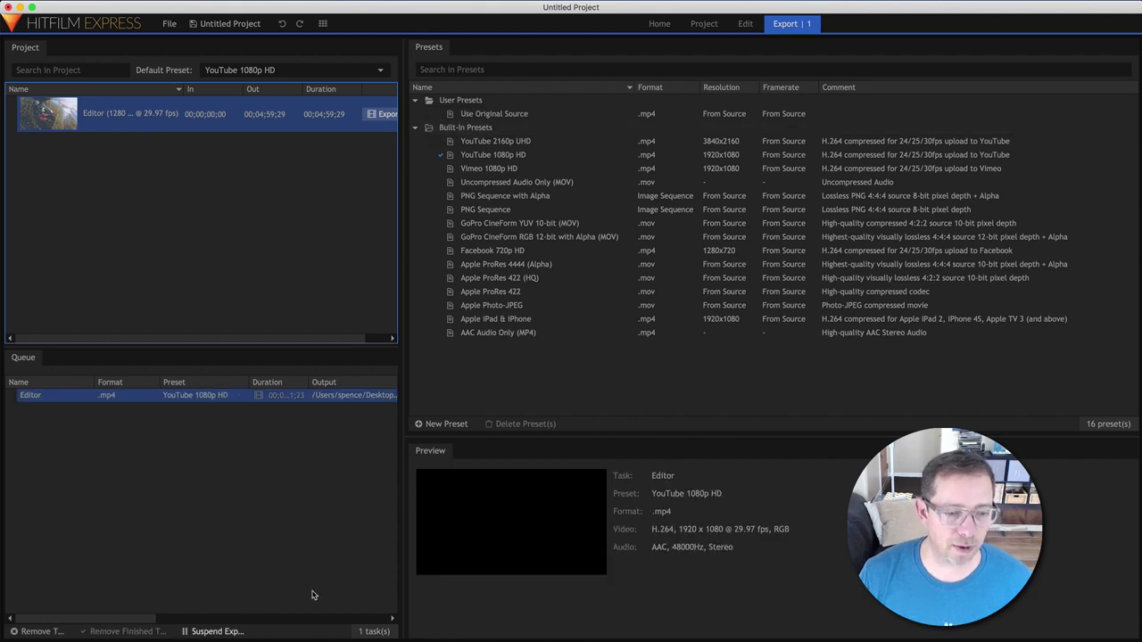